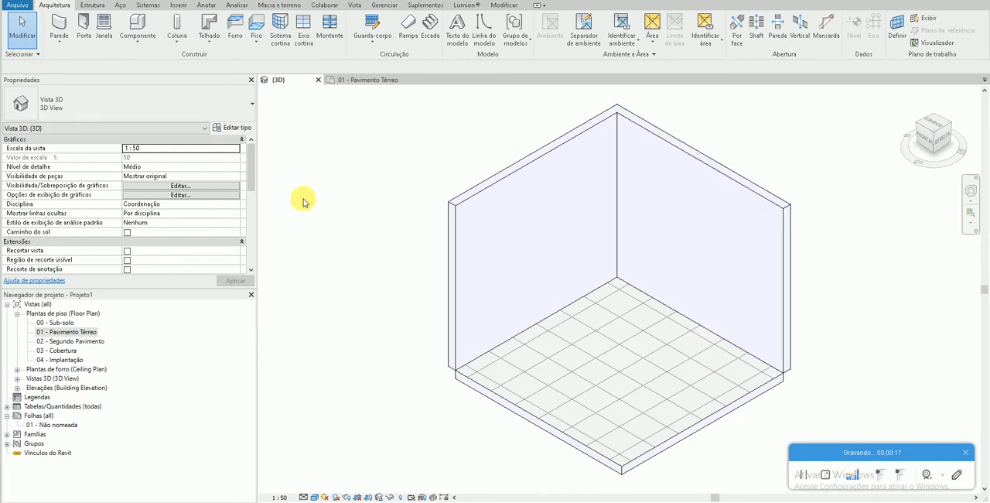
{"action": "left_click", "coordinate": [565, 431]}
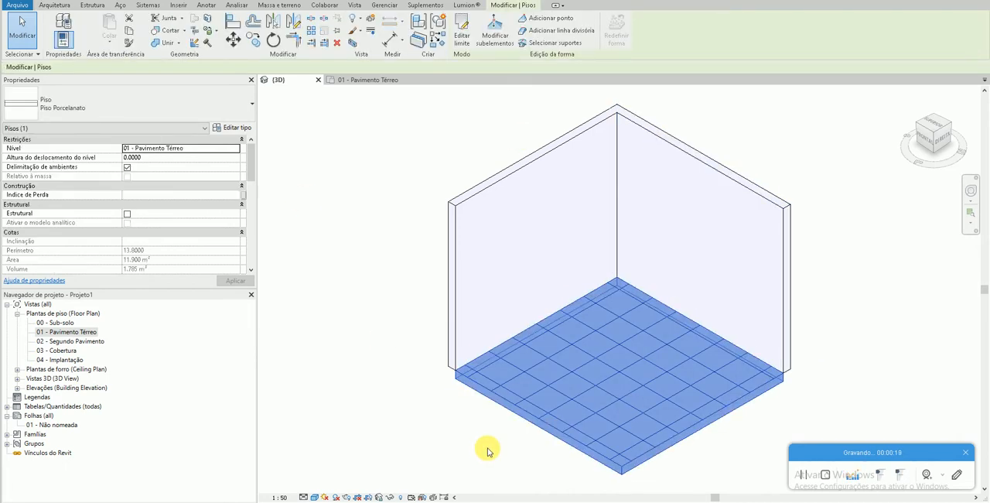
{"action": "left_click", "coordinate": [487, 451]}
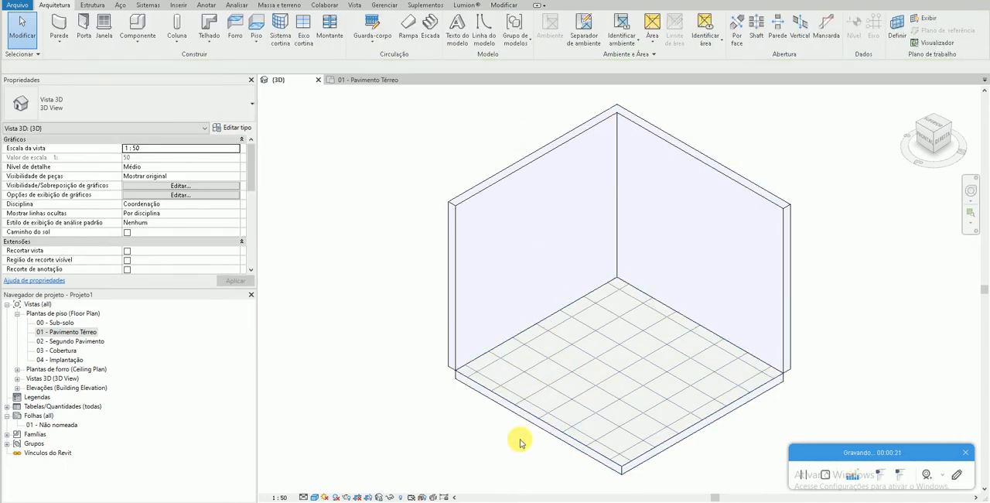
{"action": "left_click", "coordinate": [487, 428]}
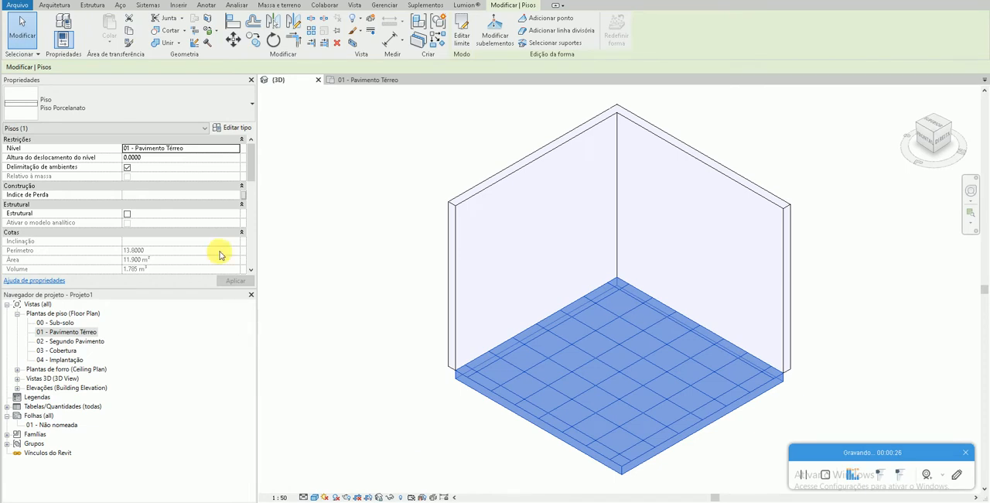
{"action": "left_click", "coordinate": [462, 31]}
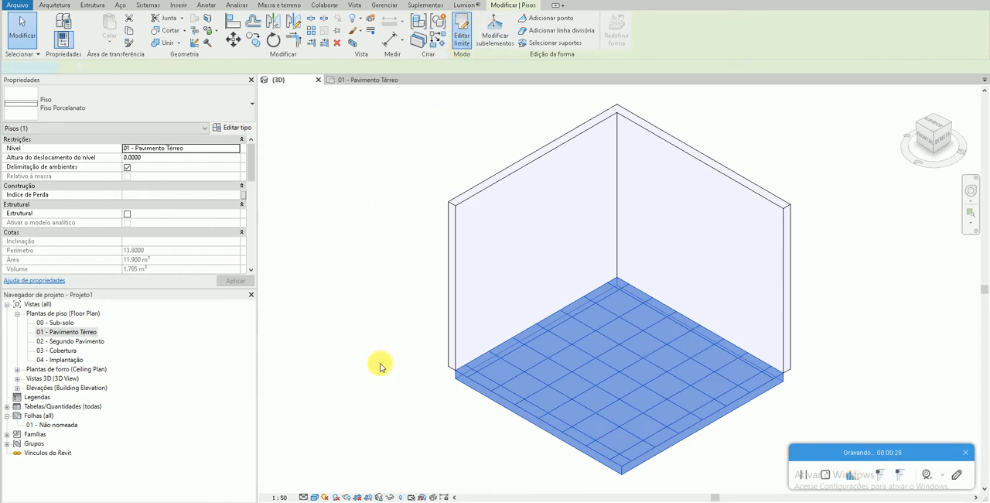
{"action": "left_click", "coordinate": [459, 41]}
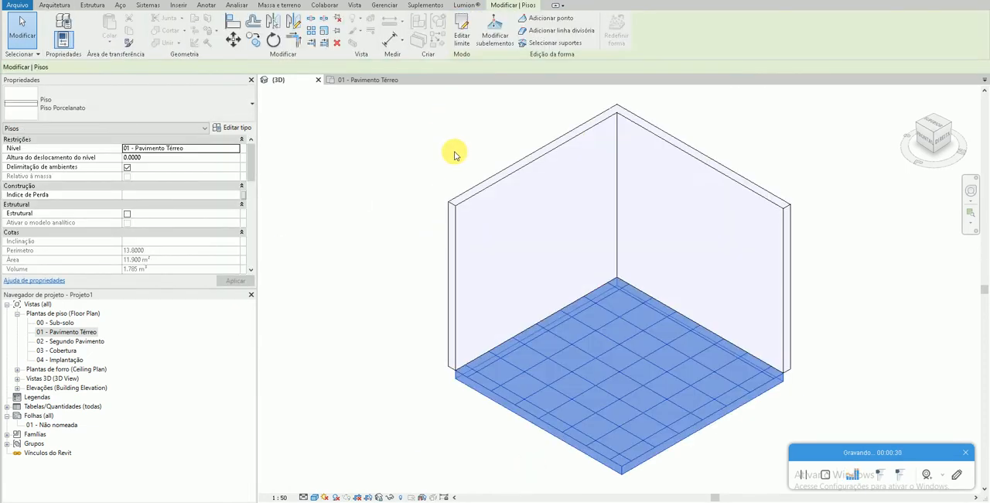
{"action": "double_click", "coordinate": [87, 333]}
{"action": "left_click", "coordinate": [472, 264]}
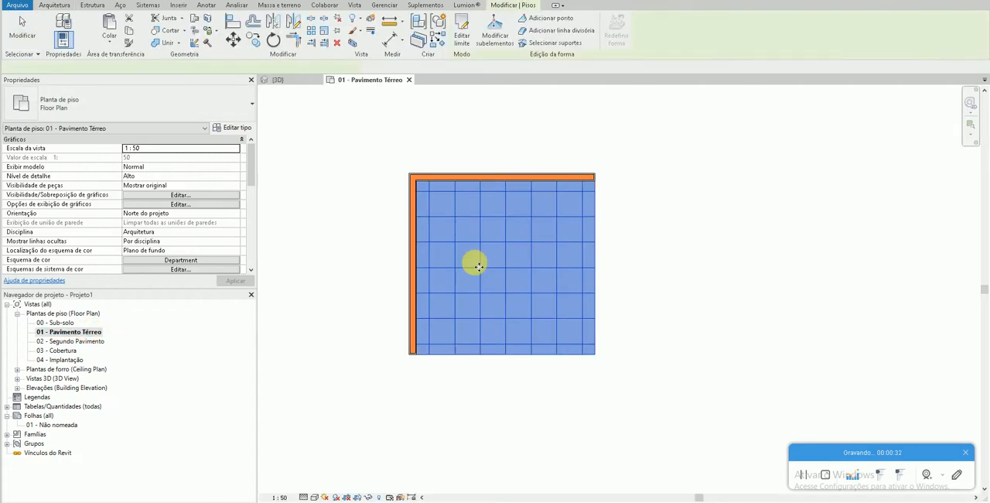
{"action": "left_click", "coordinate": [194, 0]}
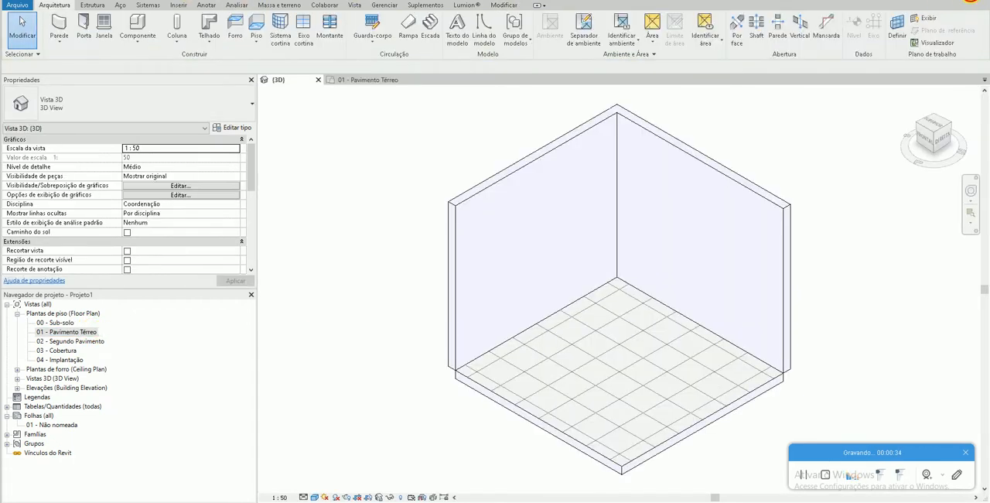
- Open the layer structure of the selected floor's Piso Porcelanato type for editing
{"action": "left_click", "coordinate": [605, 460]}
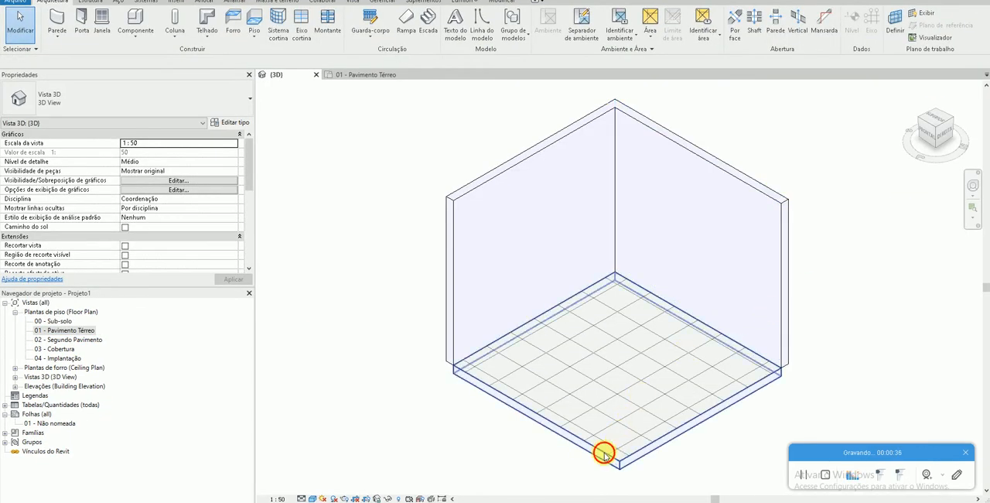
{"action": "left_click", "coordinate": [231, 125]}
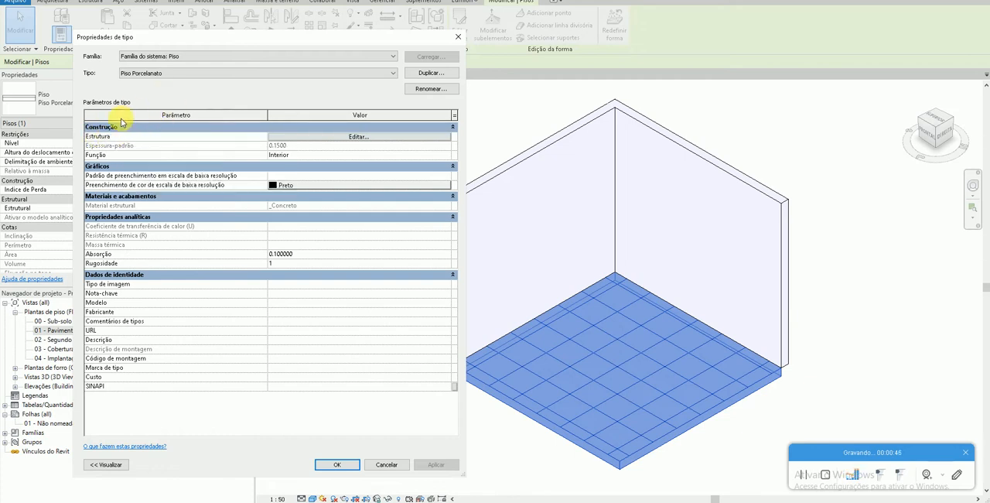
{"action": "left_click", "coordinate": [344, 138]}
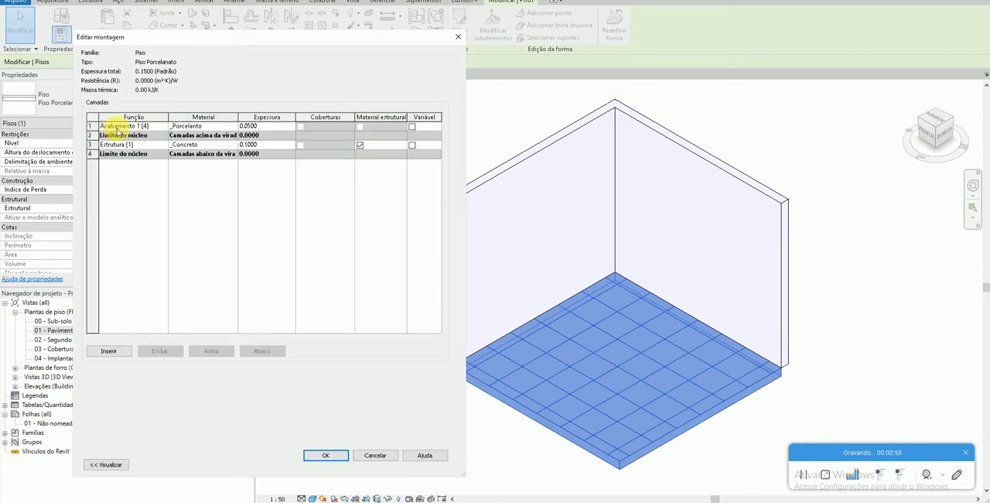
- Create a new material in the material browser for the Acabamento 1 [4] finish layer
{"action": "left_click", "coordinate": [101, 128]}
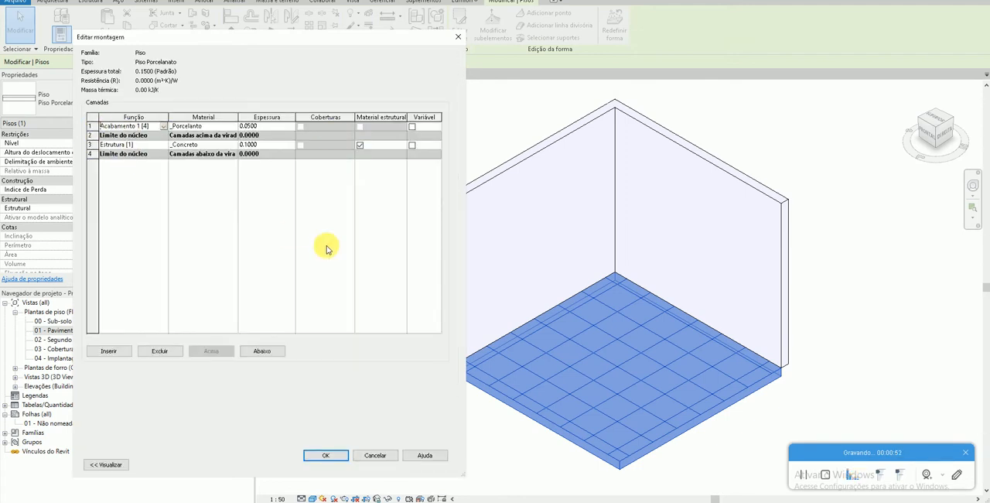
{"action": "left_click", "coordinate": [220, 145]}
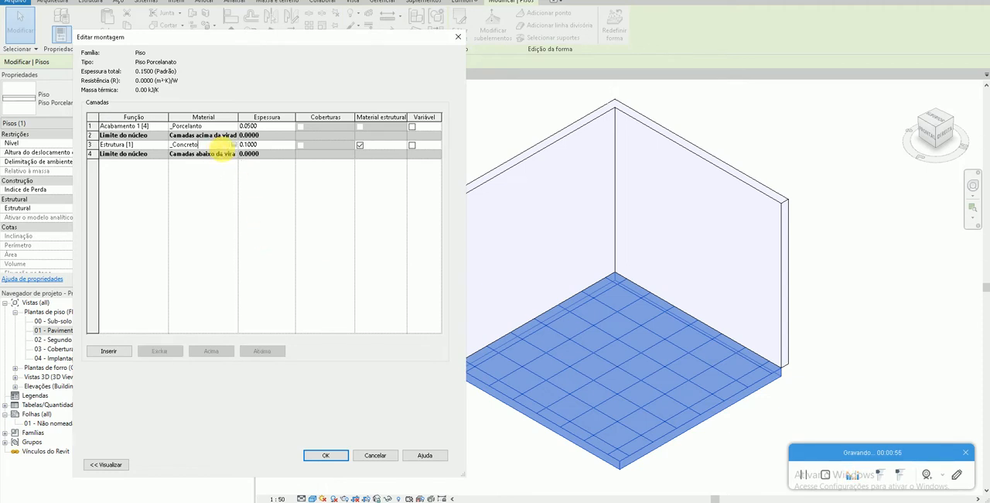
{"action": "left_click", "coordinate": [197, 126]}
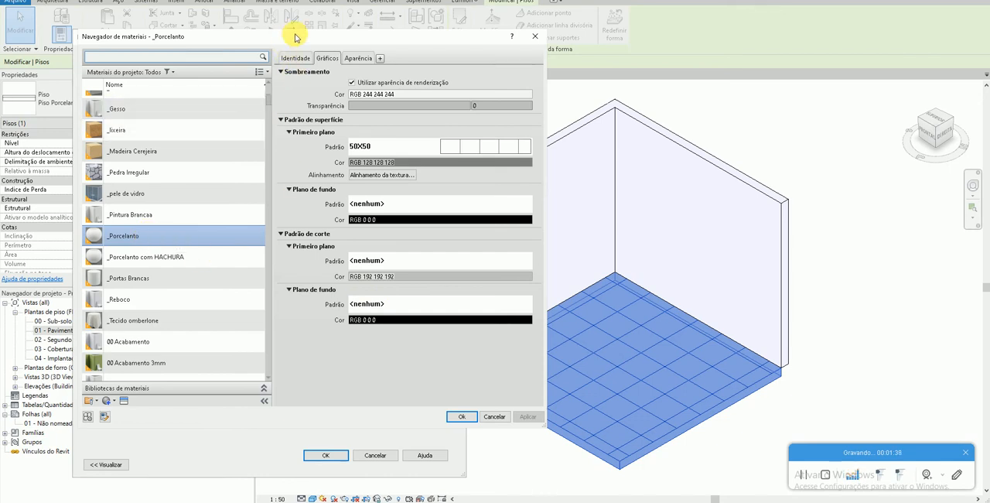
{"action": "scroll", "coordinate": [165, 371], "scroll_direction": "up", "scroll_amount": 1}
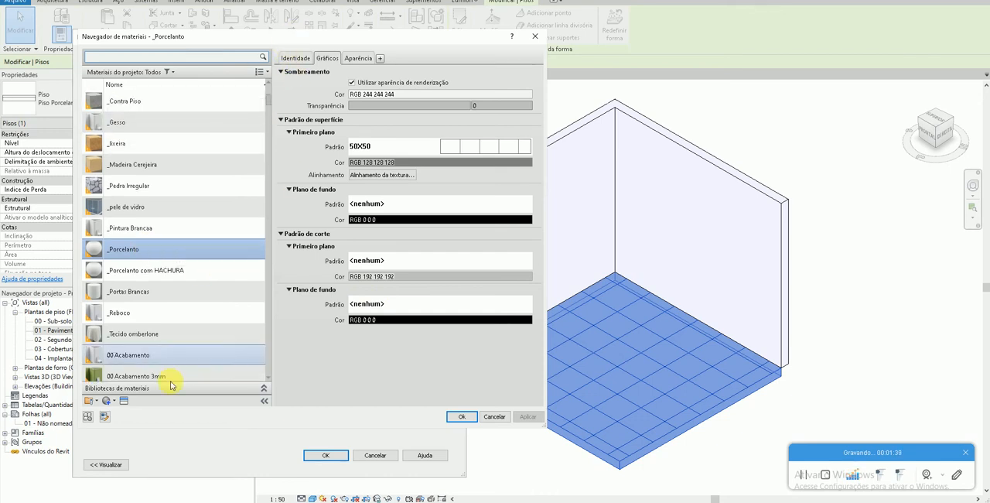
{"action": "left_click", "coordinate": [109, 402]}
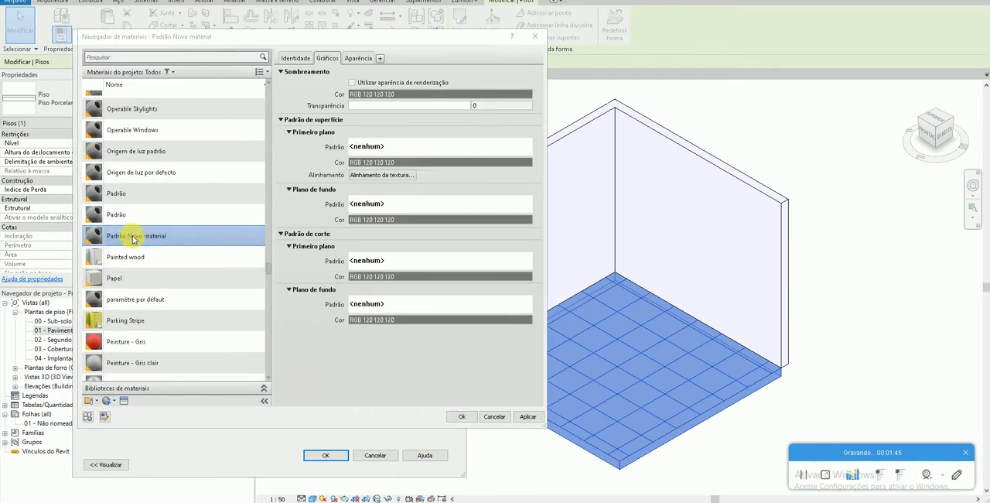
{"action": "right_click", "coordinate": [145, 236]}
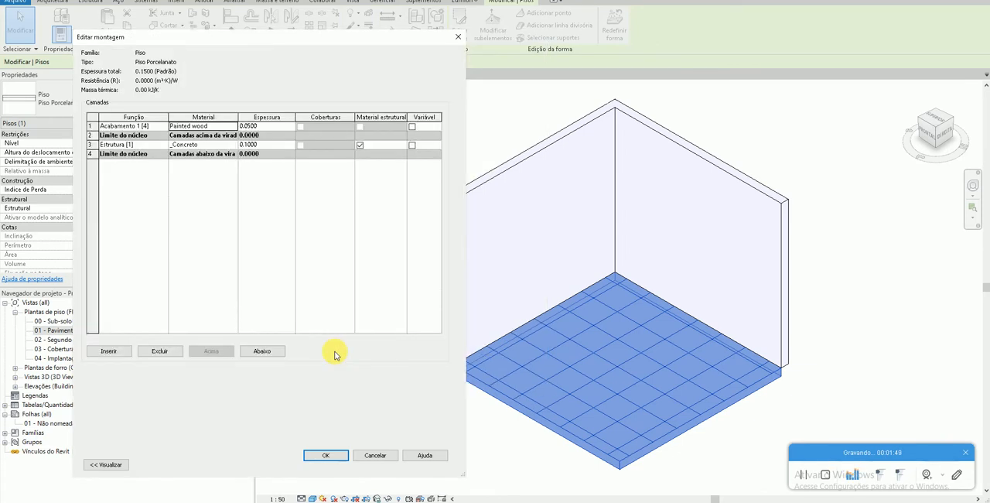
- Reopen the finish layer's material selection, select Padrão Novo material and open its name for editing
{"action": "left_click", "coordinate": [235, 128]}
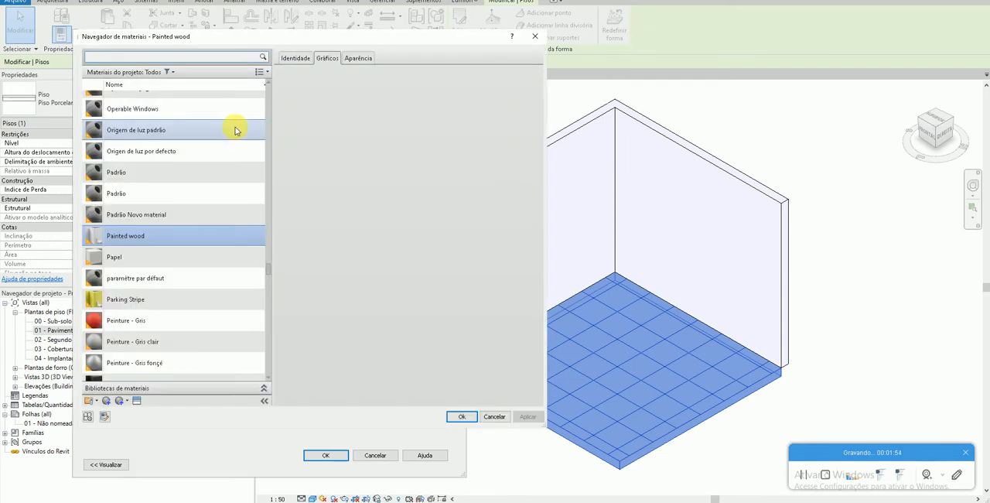
{"action": "left_click", "coordinate": [150, 219]}
{"action": "right_click", "coordinate": [151, 222]}
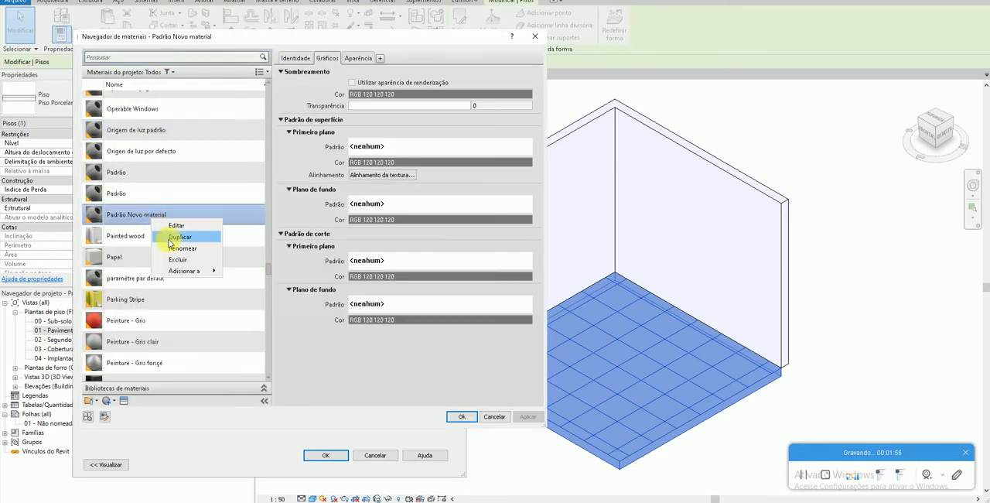
{"action": "left_click", "coordinate": [173, 245]}
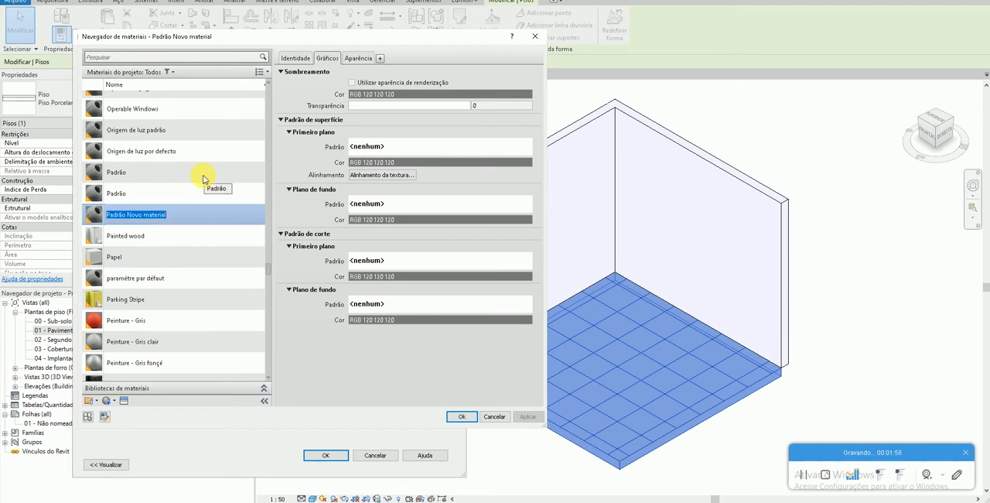
{"action": "left_click", "coordinate": [288, 215]}
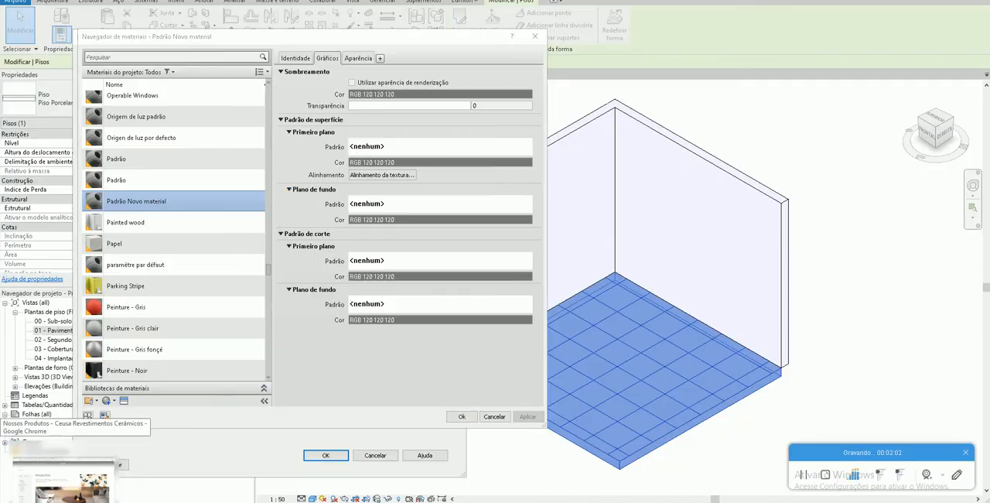
- Switch to the Ceusa products page in Chrome and examine the first page of internal wall coverings
{"action": "left_click", "coordinate": [65, 468]}
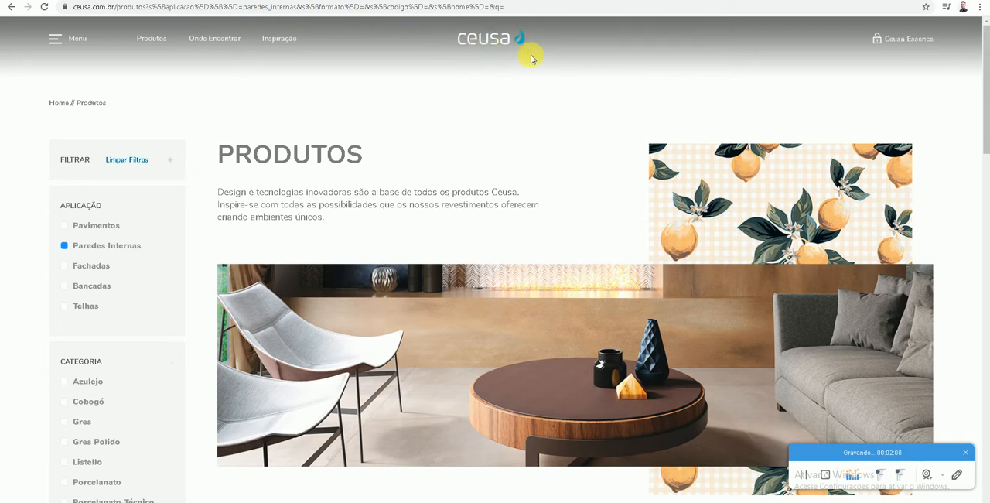
{"action": "scroll", "coordinate": [538, 66], "scroll_direction": "down", "scroll_amount": 1}
{"action": "scroll", "coordinate": [553, 116], "scroll_direction": "up", "scroll_amount": 1}
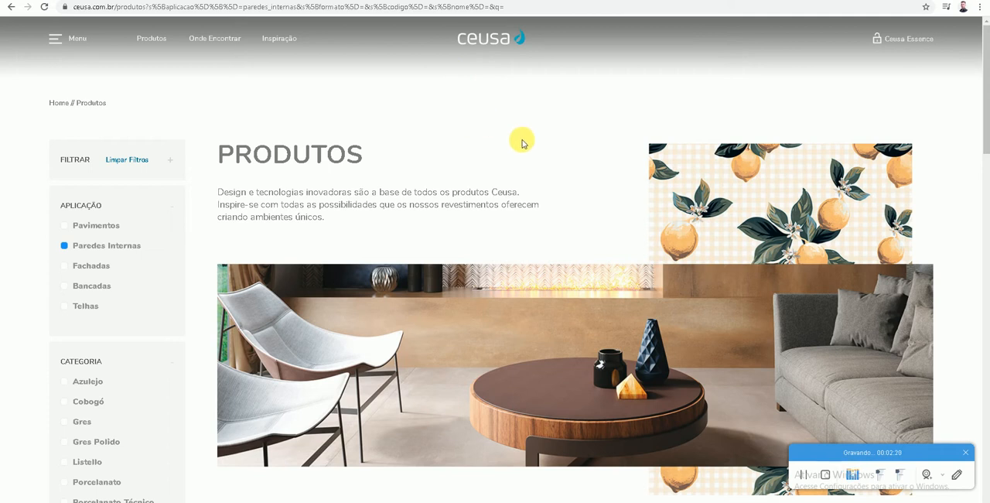
{"action": "scroll", "coordinate": [522, 143], "scroll_direction": "down", "scroll_amount": 6}
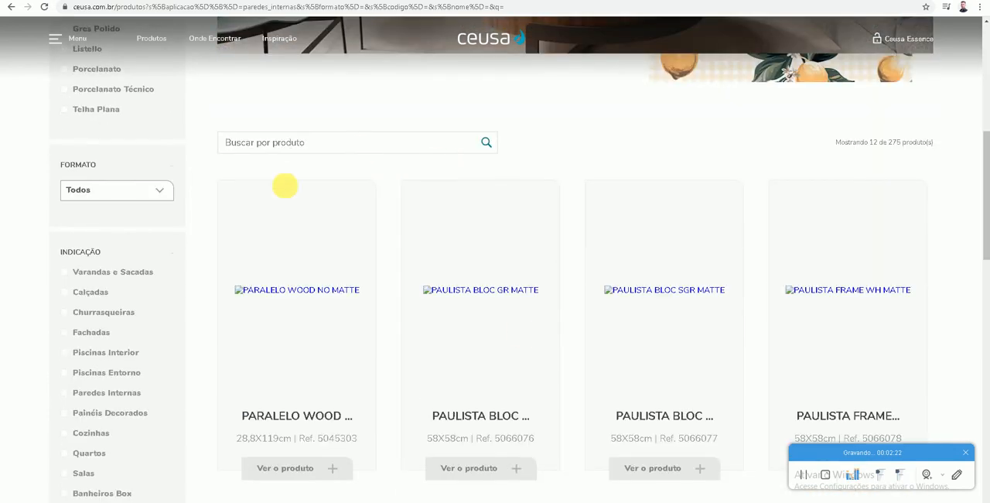
{"action": "scroll", "coordinate": [464, 292], "scroll_direction": "down", "scroll_amount": 2}
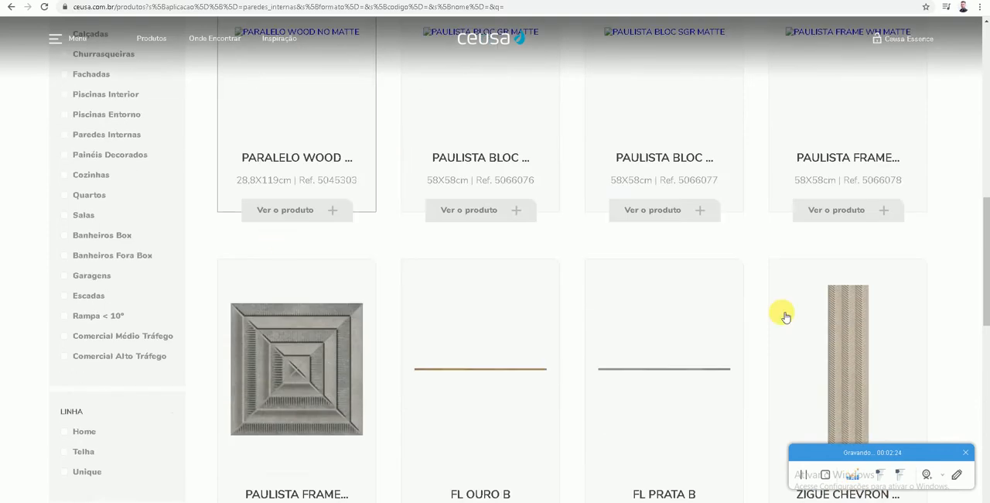
{"action": "scroll", "coordinate": [783, 314], "scroll_direction": "down", "scroll_amount": 1}
{"action": "scroll", "coordinate": [792, 323], "scroll_direction": "down", "scroll_amount": 1}
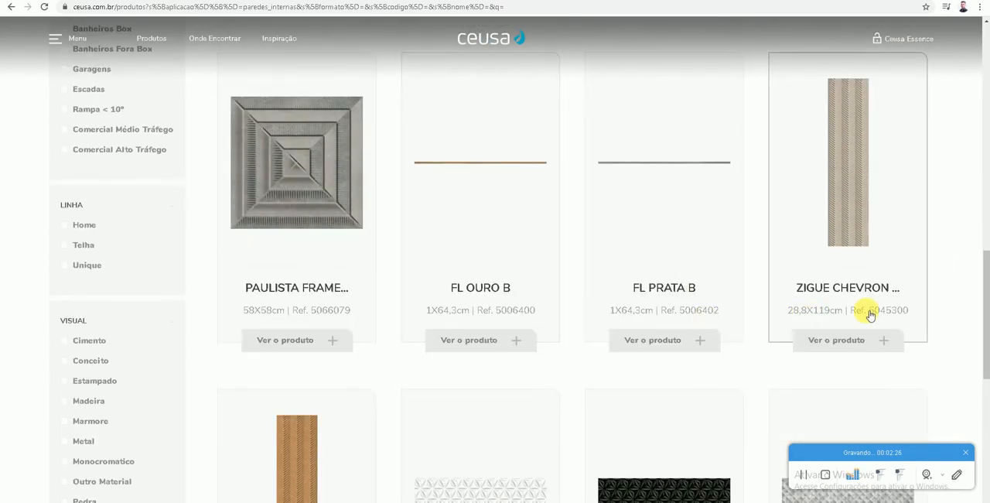
{"action": "scroll", "coordinate": [464, 302], "scroll_direction": "down", "scroll_amount": 2}
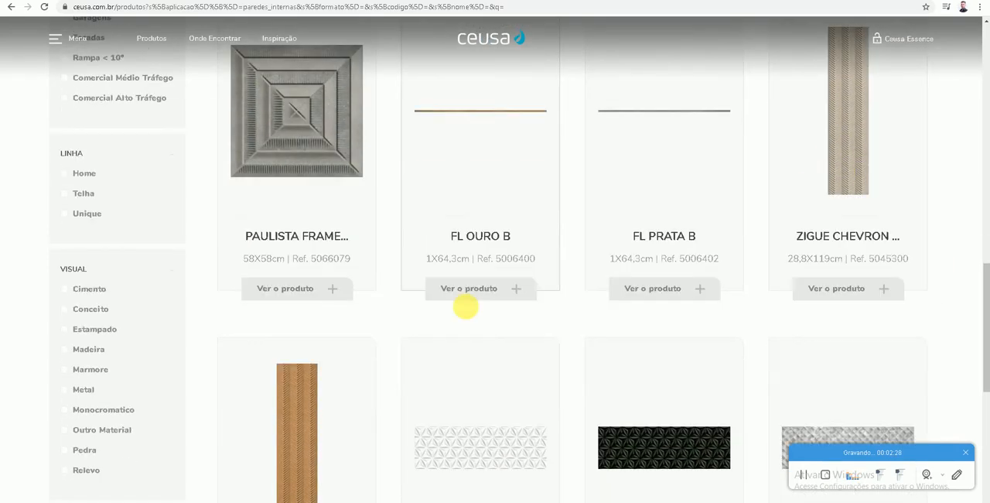
{"action": "scroll", "coordinate": [469, 309], "scroll_direction": "down", "scroll_amount": 3}
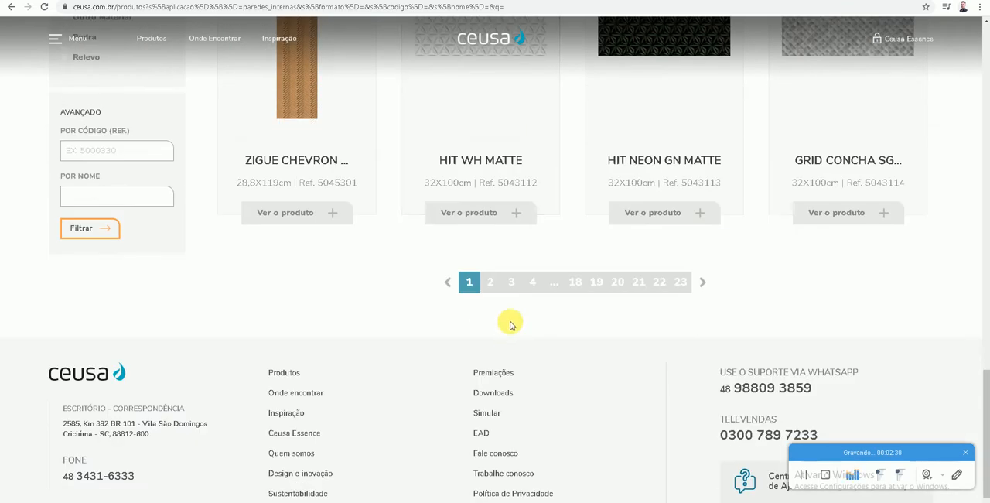
{"action": "scroll", "coordinate": [494, 291], "scroll_direction": "up", "scroll_amount": 5}
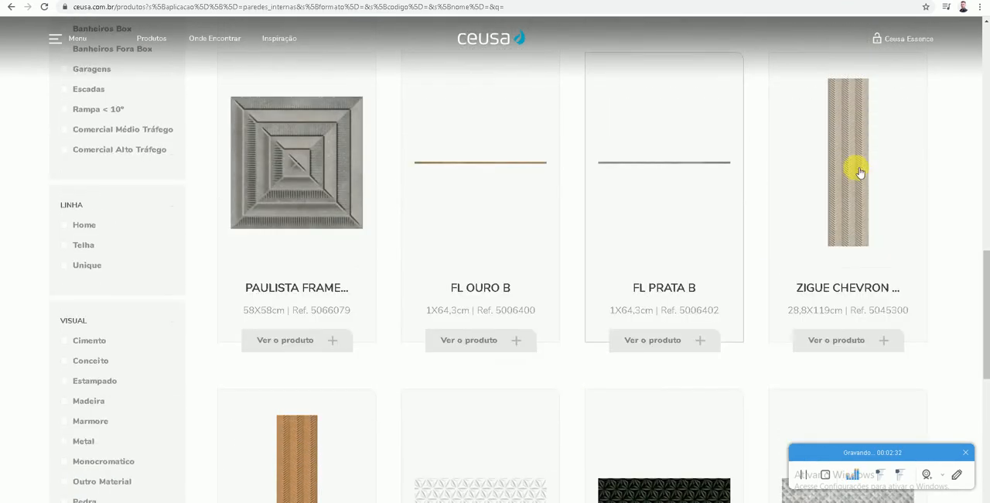
- Go to page 2 of the Ceusa internal wall products and examine the coverings listed there
{"action": "scroll", "coordinate": [426, 338], "scroll_direction": "down", "scroll_amount": 5}
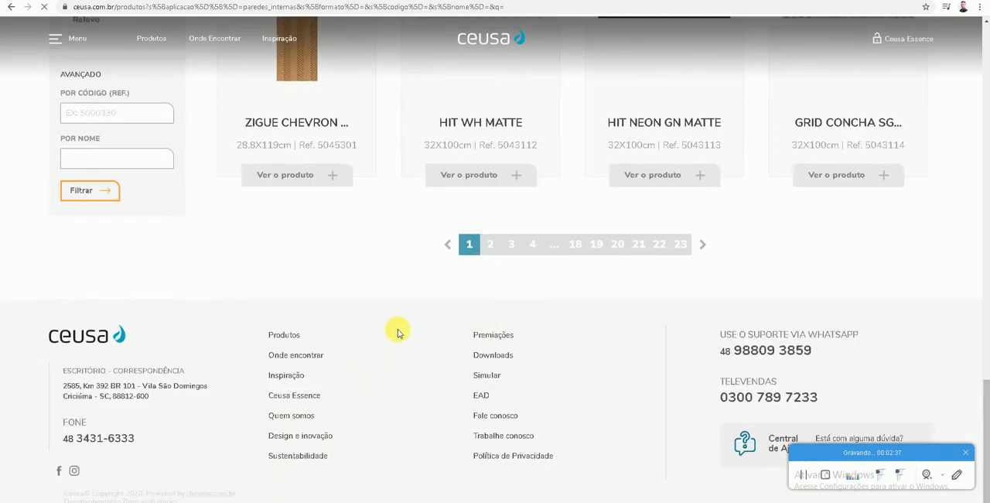
{"action": "left_click", "coordinate": [491, 245]}
{"action": "scroll", "coordinate": [338, 289], "scroll_direction": "down", "scroll_amount": 8}
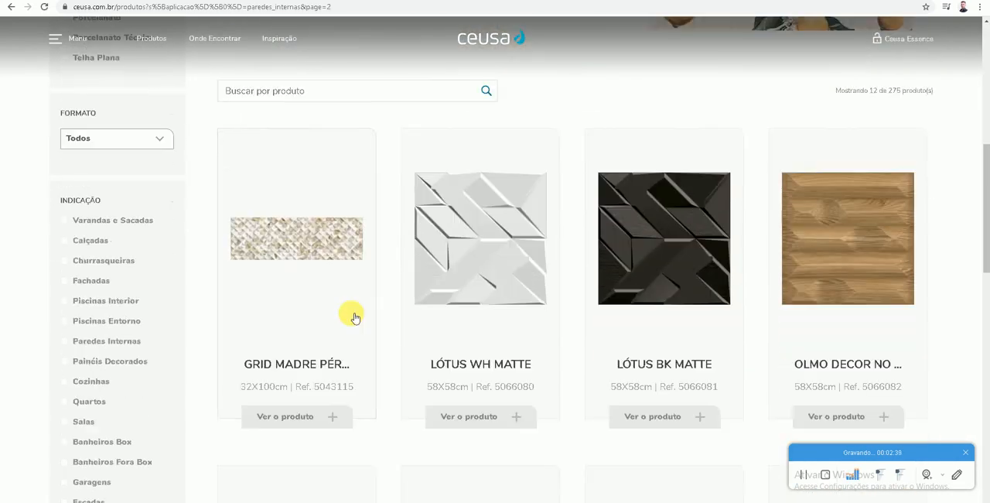
{"action": "scroll", "coordinate": [306, 325], "scroll_direction": "down", "scroll_amount": 8}
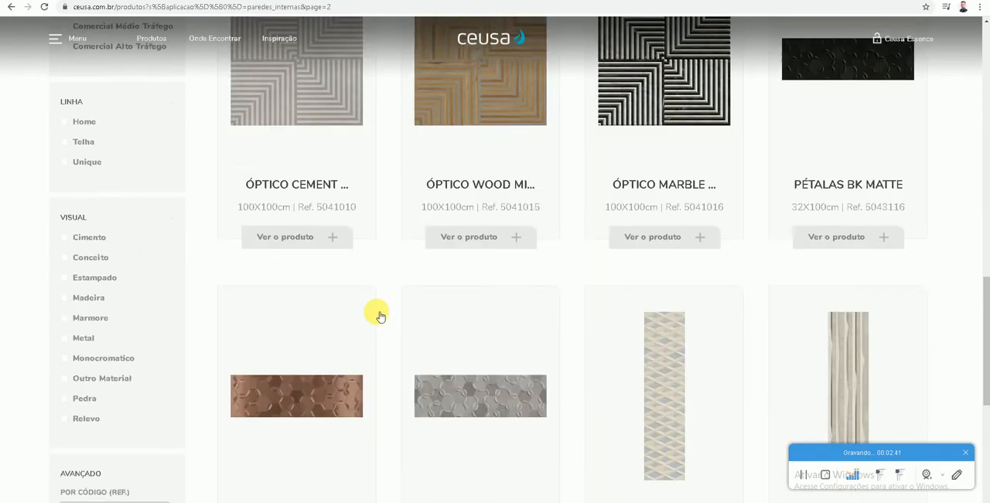
- Filter the Ceusa internal wall products by the Porcelanato category
{"action": "scroll", "coordinate": [316, 393], "scroll_direction": "up", "scroll_amount": 8}
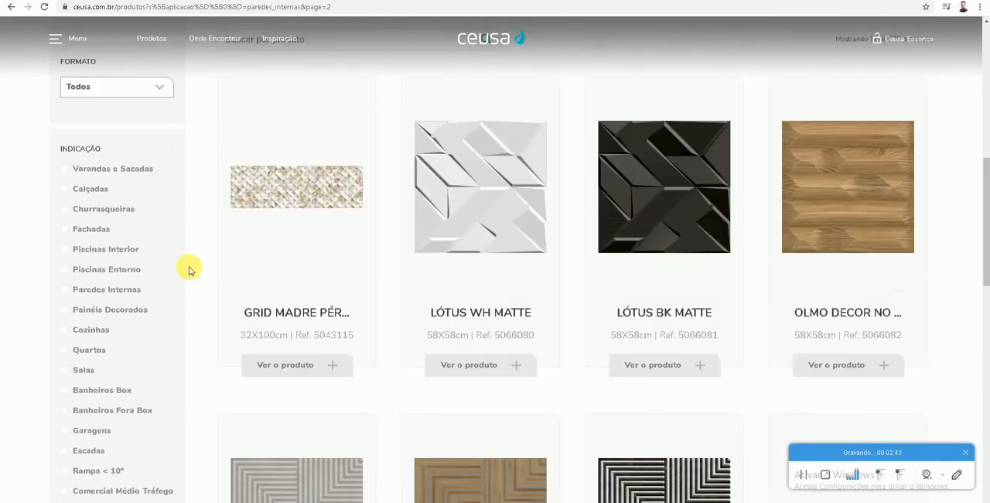
{"action": "scroll", "coordinate": [124, 310], "scroll_direction": "up", "scroll_amount": 6}
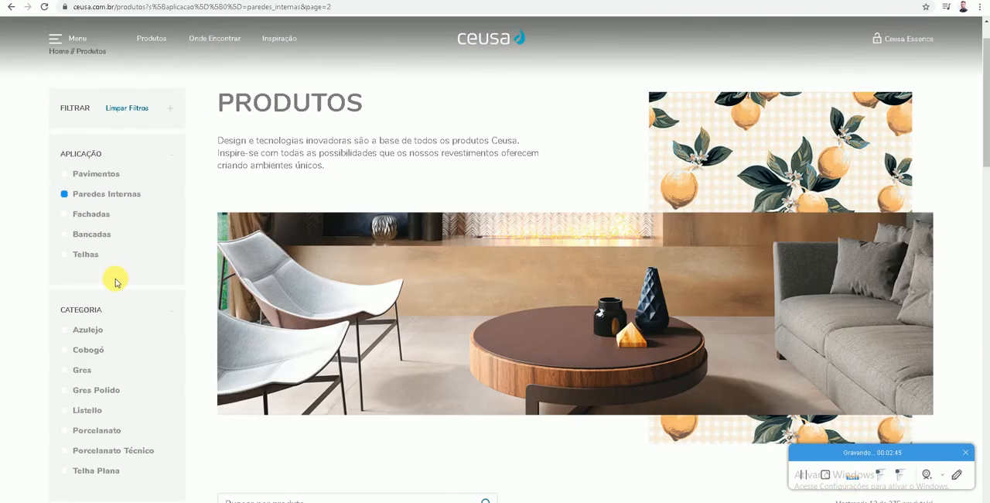
{"action": "scroll", "coordinate": [287, 320], "scroll_direction": "down", "scroll_amount": 2}
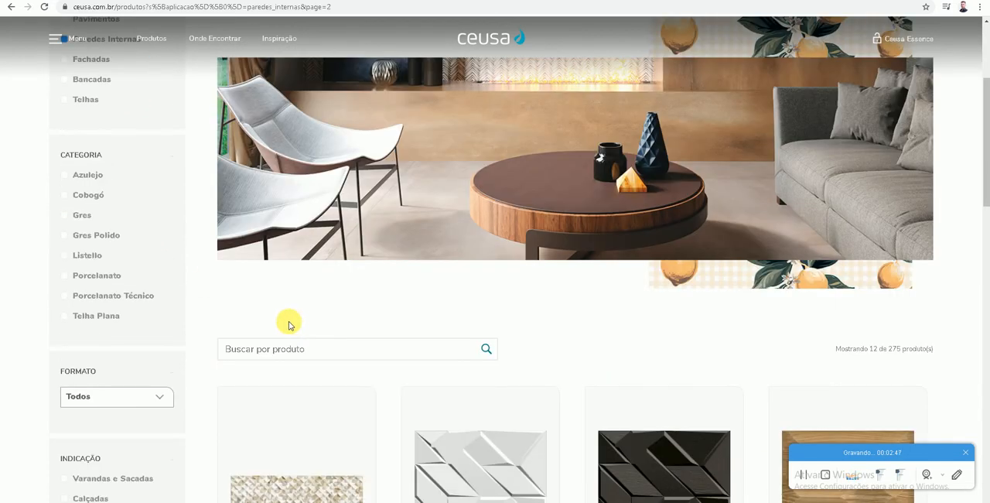
{"action": "left_click", "coordinate": [66, 235]}
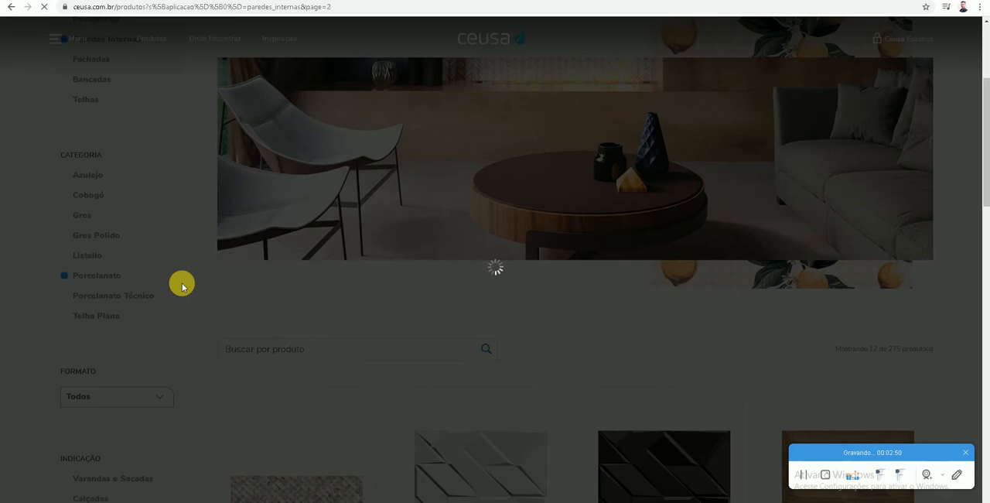
- Examine the first page of Ceusa's Porcelanato products for internal walls
{"action": "scroll", "coordinate": [273, 280], "scroll_direction": "up", "scroll_amount": 2}
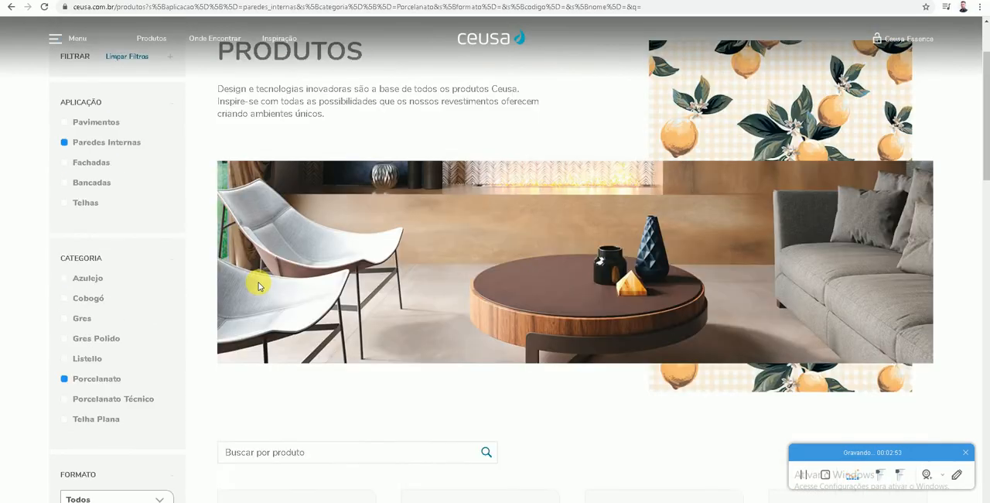
{"action": "scroll", "coordinate": [260, 284], "scroll_direction": "down", "scroll_amount": 8}
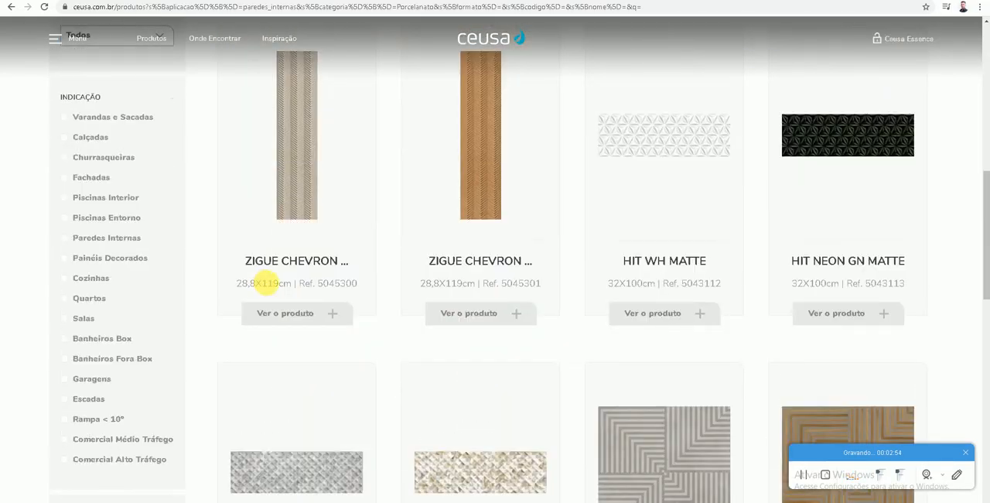
{"action": "scroll", "coordinate": [440, 137], "scroll_direction": "up", "scroll_amount": 1}
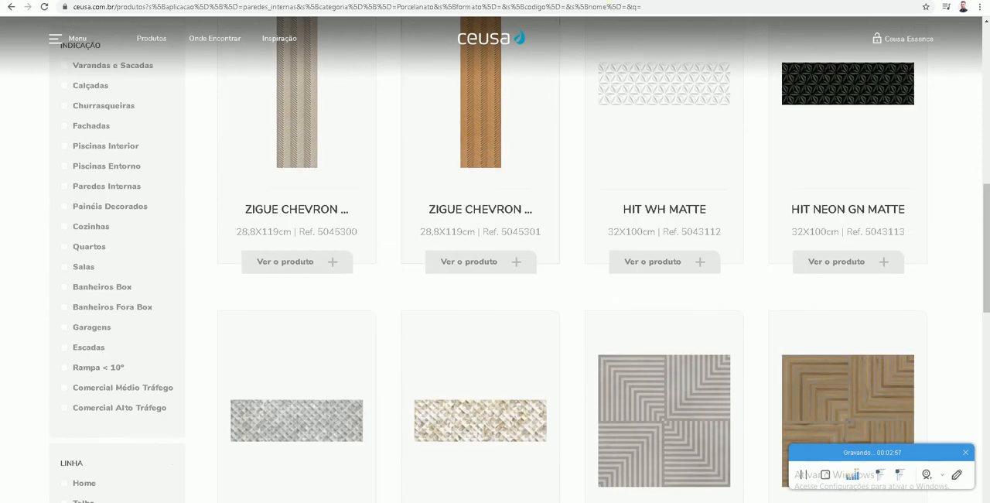
{"action": "scroll", "coordinate": [541, 248], "scroll_direction": "down", "scroll_amount": 7}
{"action": "scroll", "coordinate": [544, 259], "scroll_direction": "down", "scroll_amount": 2}
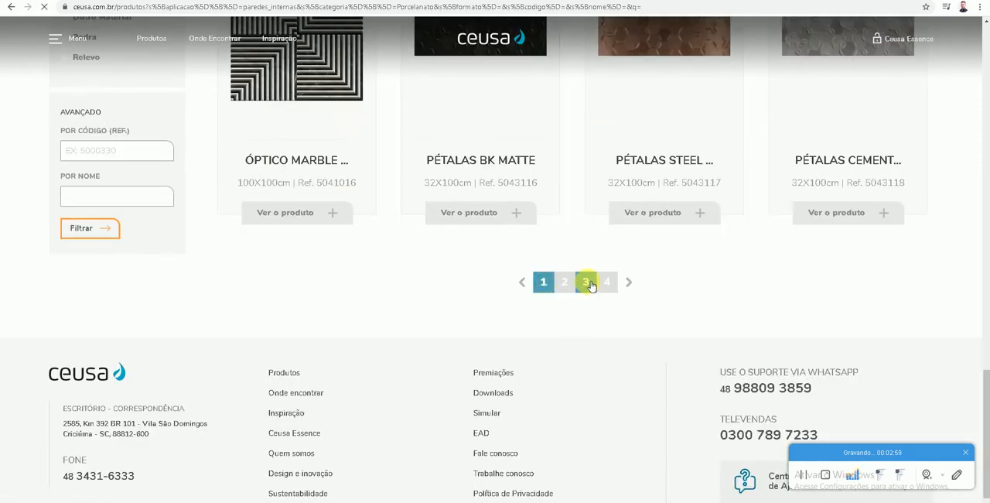
- Go to page 3 of the internal wall Porcelanato products and examine the coverings listed there
{"action": "left_click", "coordinate": [586, 281]}
{"action": "scroll", "coordinate": [643, 209], "scroll_direction": "down", "scroll_amount": 10}
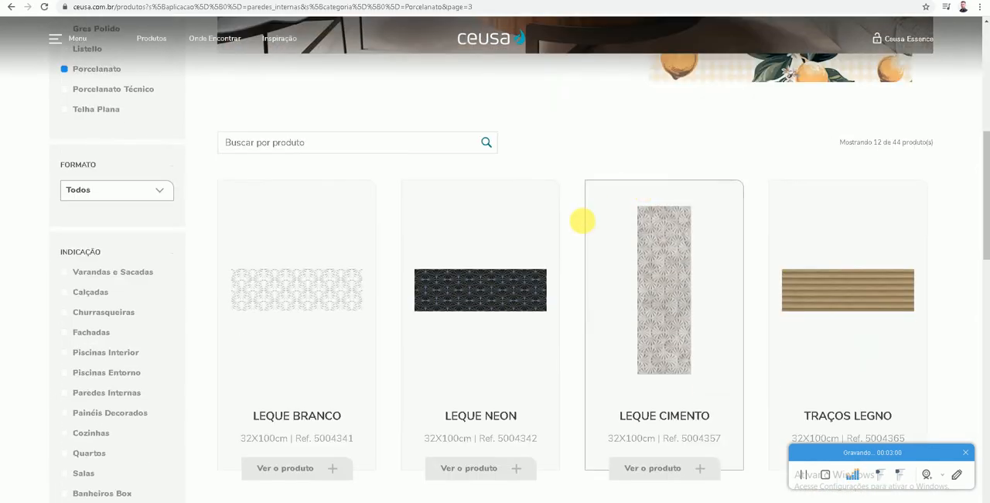
{"action": "scroll", "coordinate": [537, 276], "scroll_direction": "down", "scroll_amount": 4}
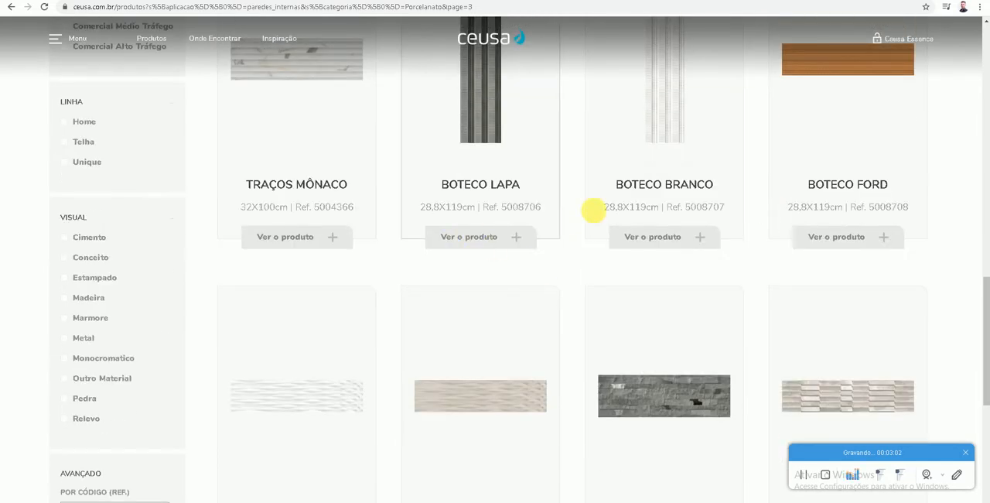
{"action": "scroll", "coordinate": [353, 221], "scroll_direction": "down", "scroll_amount": 3}
{"action": "scroll", "coordinate": [354, 225], "scroll_direction": "up", "scroll_amount": 2}
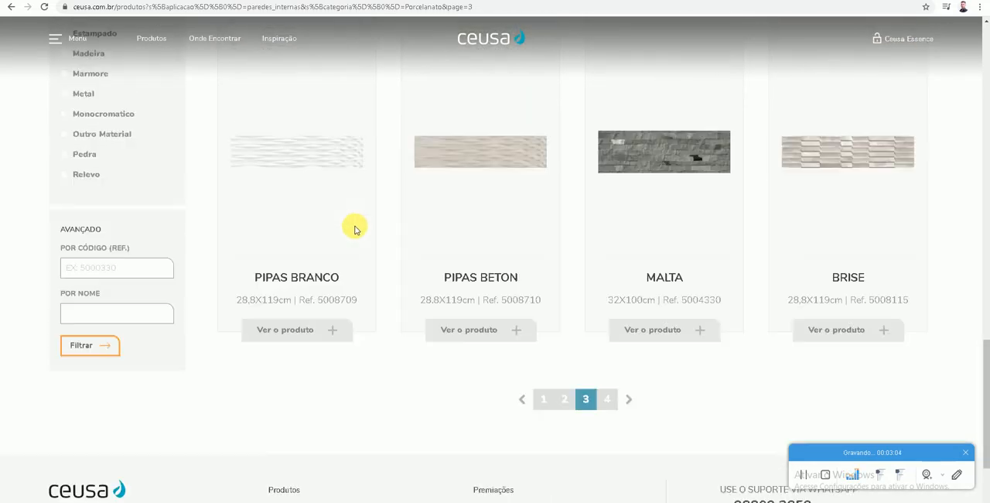
{"action": "scroll", "coordinate": [360, 253], "scroll_direction": "up", "scroll_amount": 3}
{"action": "scroll", "coordinate": [360, 253], "scroll_direction": "up", "scroll_amount": 5}
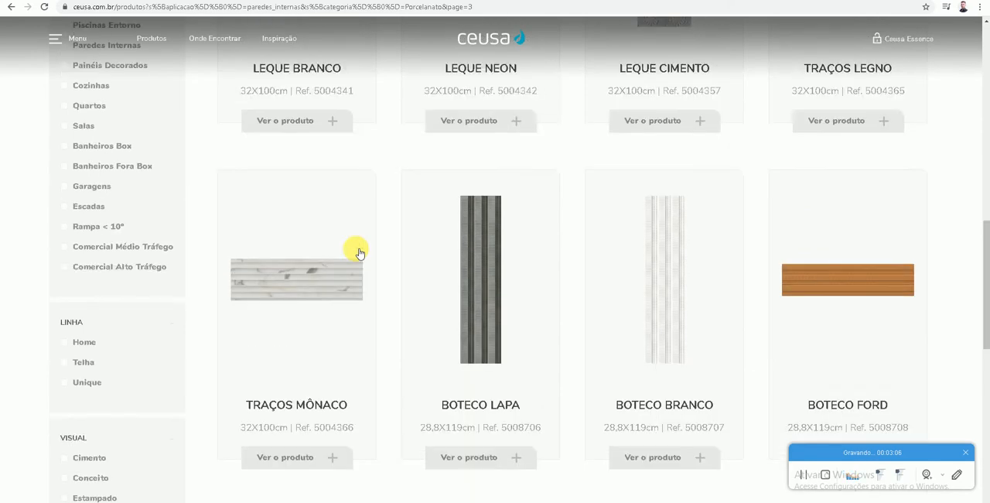
{"action": "scroll", "coordinate": [356, 255], "scroll_direction": "up", "scroll_amount": 2}
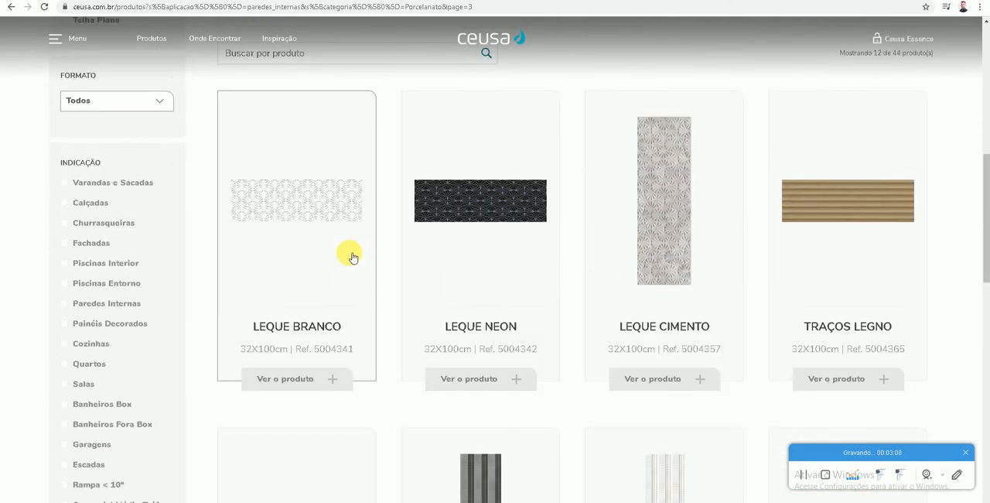
- Go to page 4 of the internal wall Porcelanato products and look through its coverings
{"action": "scroll", "coordinate": [490, 287], "scroll_direction": "down", "scroll_amount": 12}
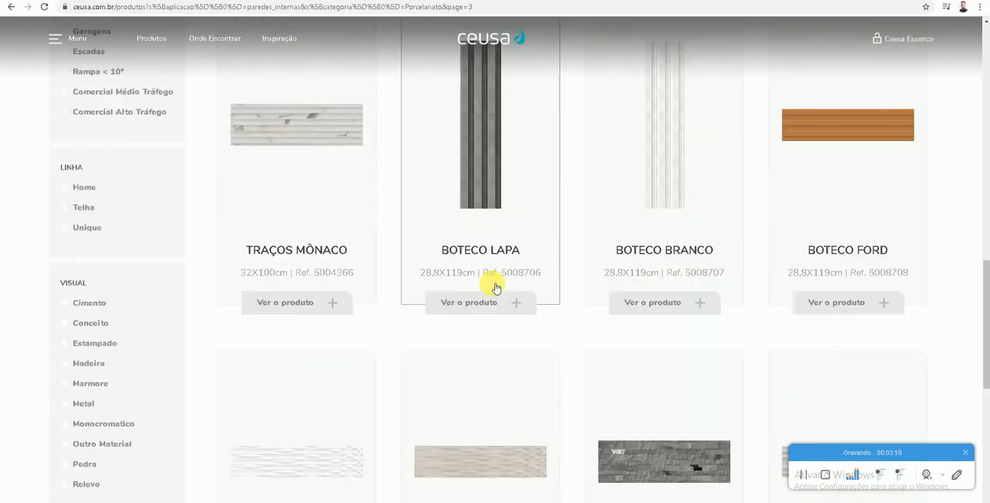
{"action": "left_click", "coordinate": [607, 296]}
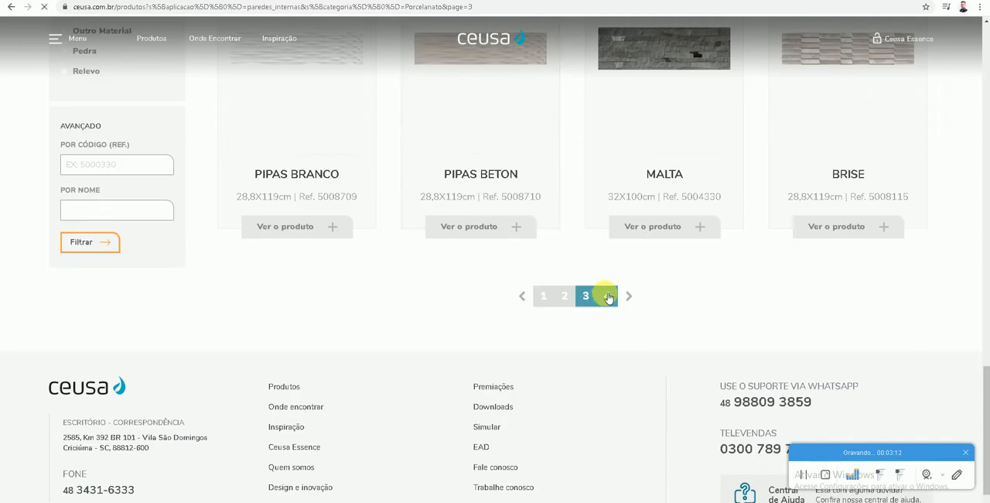
{"action": "scroll", "coordinate": [575, 353], "scroll_direction": "down", "scroll_amount": 10}
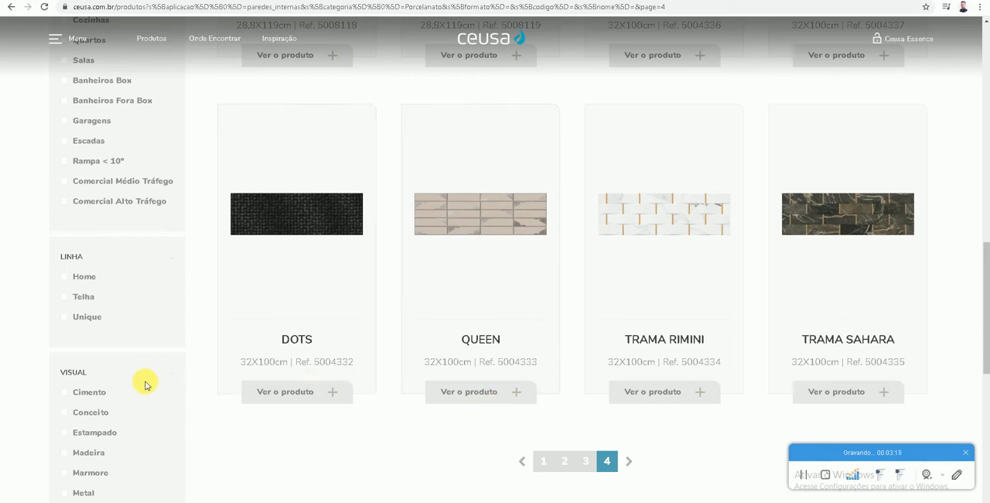
{"action": "scroll", "coordinate": [144, 382], "scroll_direction": "up", "scroll_amount": 5}
{"action": "scroll", "coordinate": [150, 373], "scroll_direction": "up", "scroll_amount": 1}
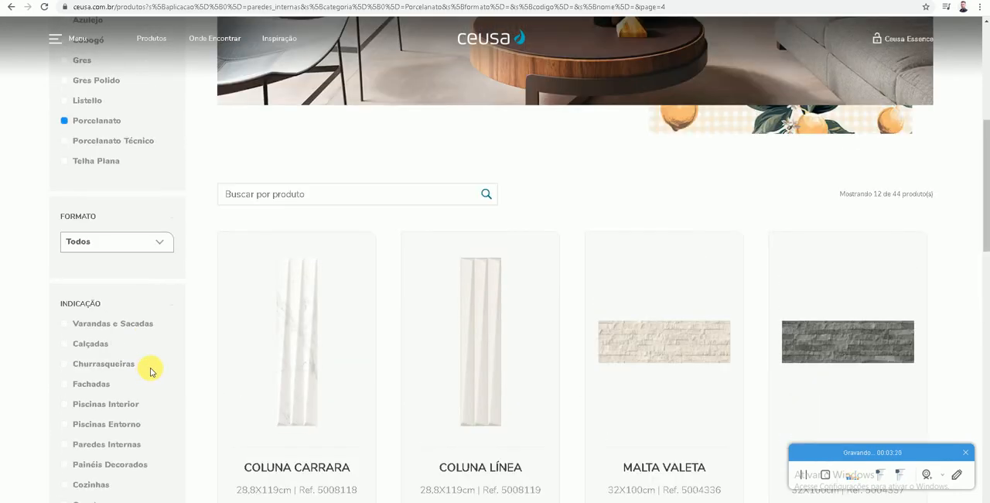
- Change the application filter from Paredes Internas to Pavimentos, keeping the Porcelanato category
{"action": "scroll", "coordinate": [150, 373], "scroll_direction": "up", "scroll_amount": 5}
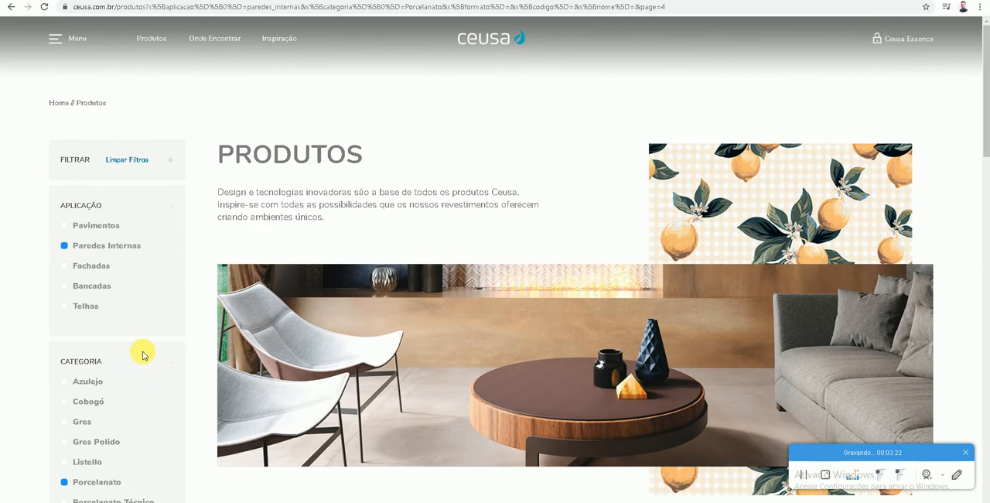
{"action": "left_click", "coordinate": [71, 230]}
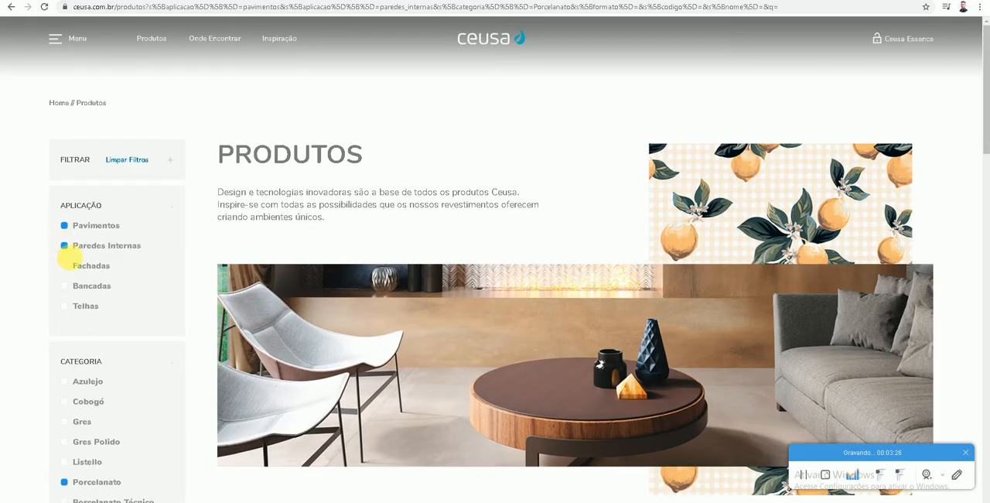
{"action": "left_click", "coordinate": [67, 246]}
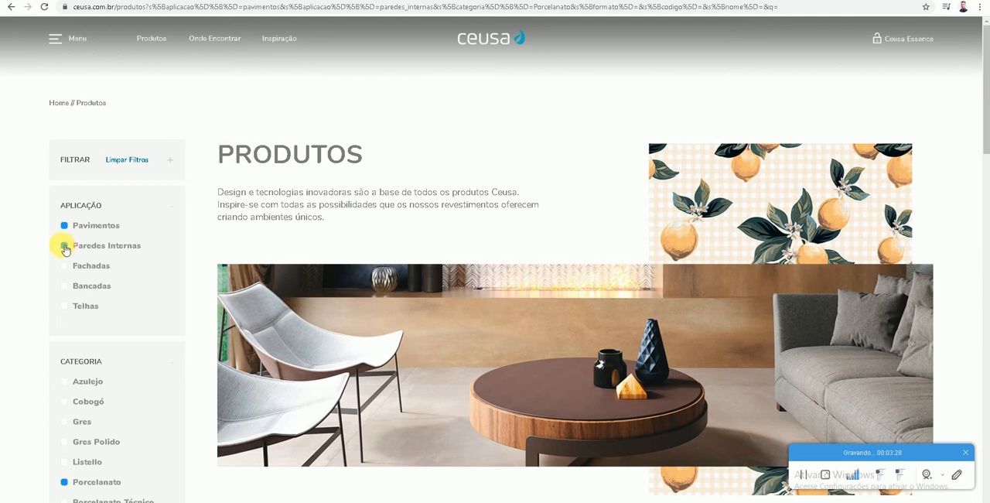
- Examine the first page of Porcelanato products for Pavimentos, down to the Bardiglio and Paulista tiles
{"action": "scroll", "coordinate": [33, 274], "scroll_direction": "down", "scroll_amount": 9}
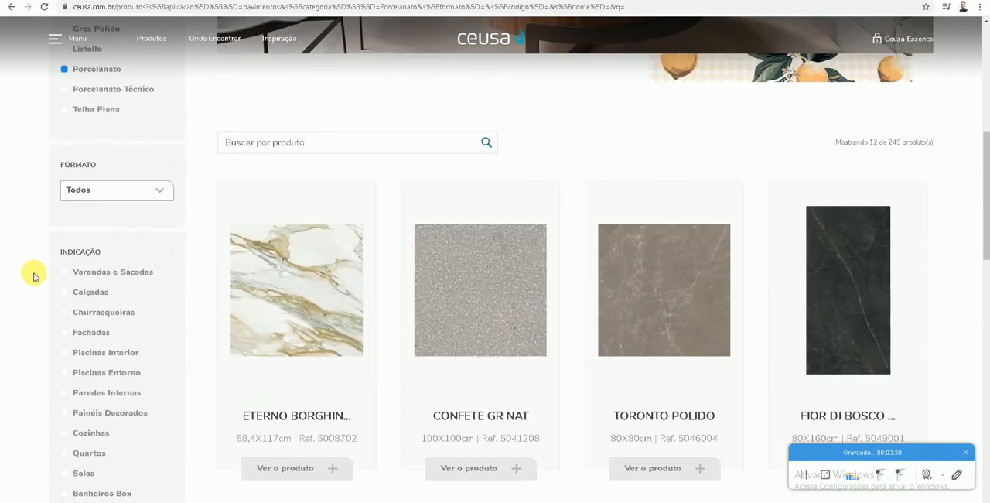
{"action": "scroll", "coordinate": [480, 236], "scroll_direction": "down", "scroll_amount": 2}
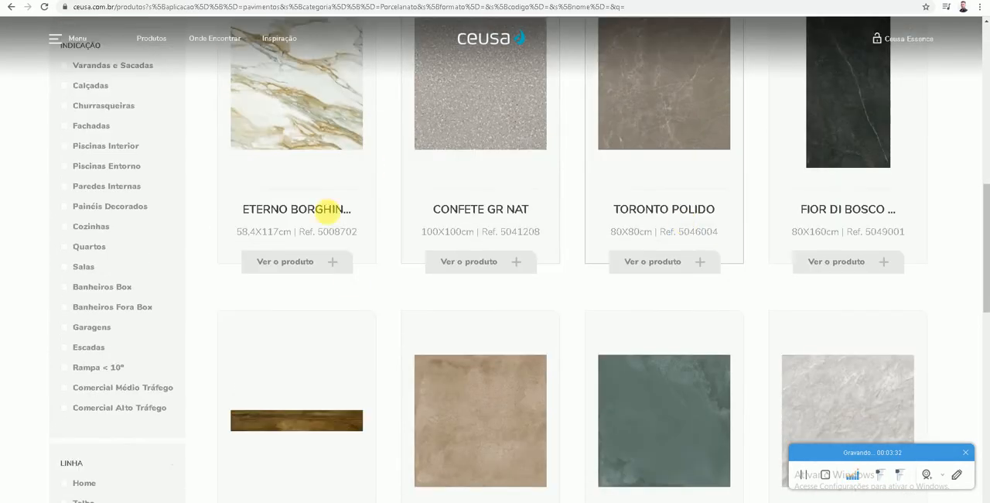
{"action": "scroll", "coordinate": [309, 170], "scroll_direction": "up", "scroll_amount": 5}
{"action": "scroll", "coordinate": [104, 114], "scroll_direction": "up", "scroll_amount": 2}
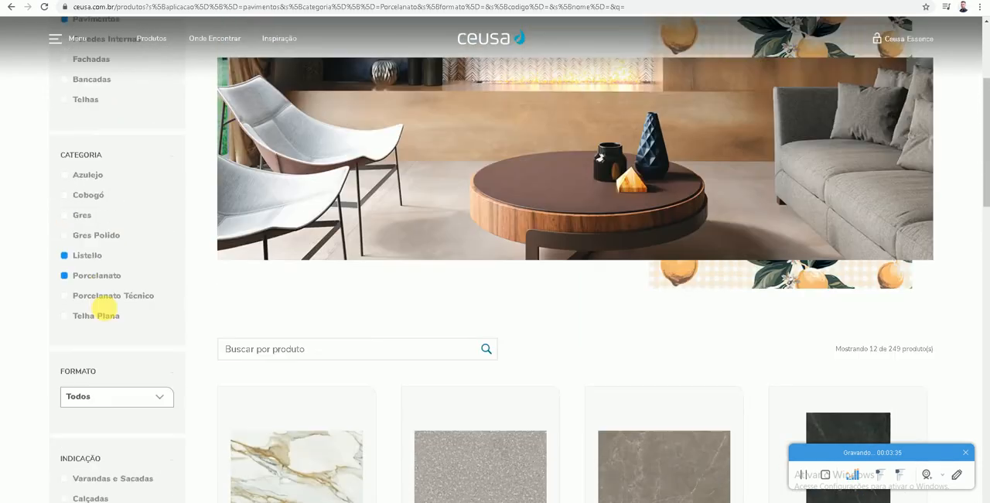
{"action": "scroll", "coordinate": [323, 384], "scroll_direction": "down", "scroll_amount": 4}
{"action": "scroll", "coordinate": [323, 384], "scroll_direction": "down", "scroll_amount": 8}
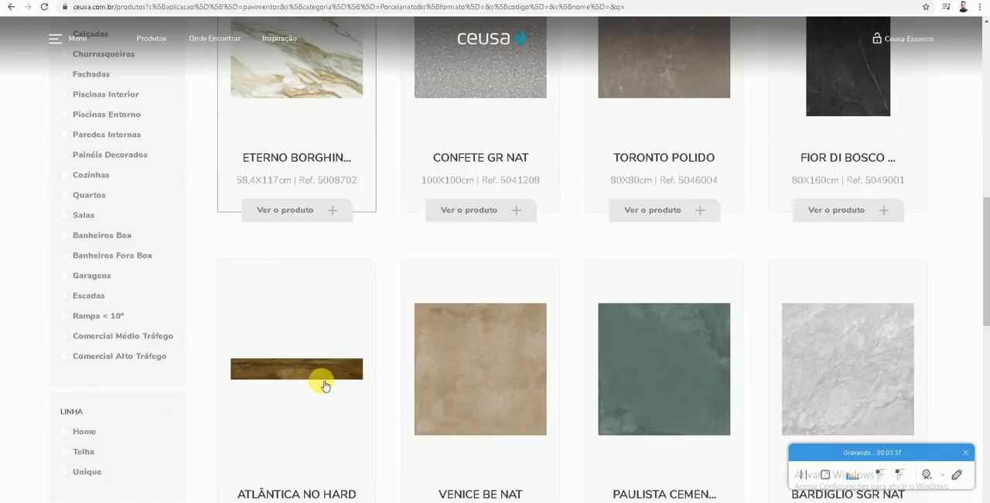
{"action": "scroll", "coordinate": [371, 385], "scroll_direction": "down", "scroll_amount": 3}
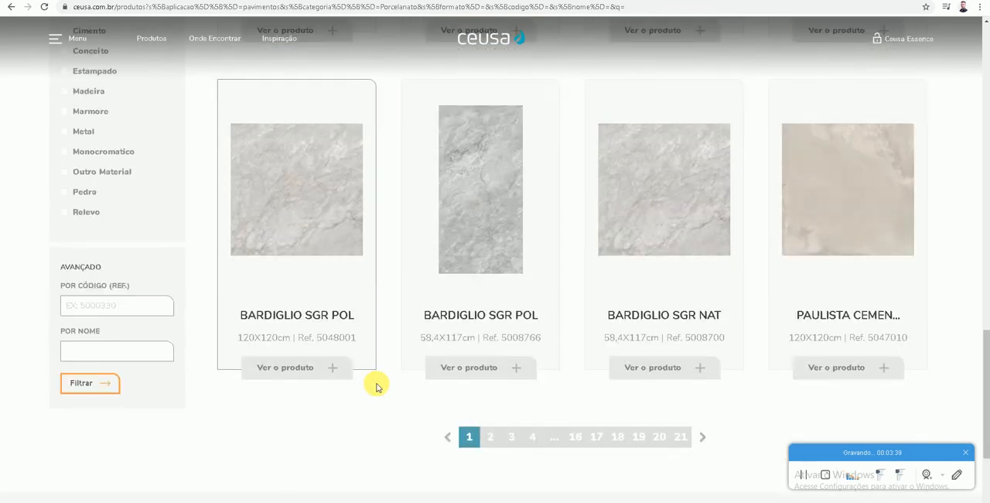
{"action": "scroll", "coordinate": [377, 383], "scroll_direction": "up", "scroll_amount": 1}
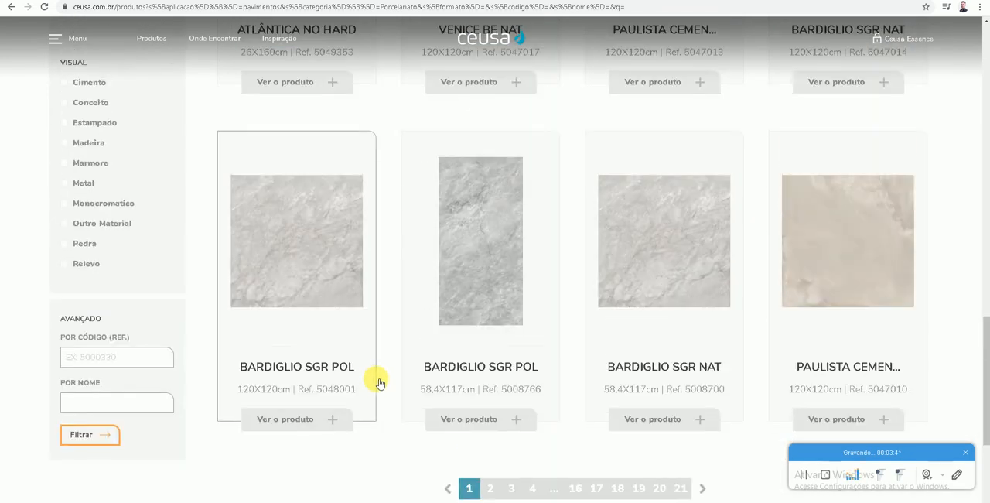
{"action": "right_click", "coordinate": [825, 212]}
{"action": "key", "text": "Escape"}
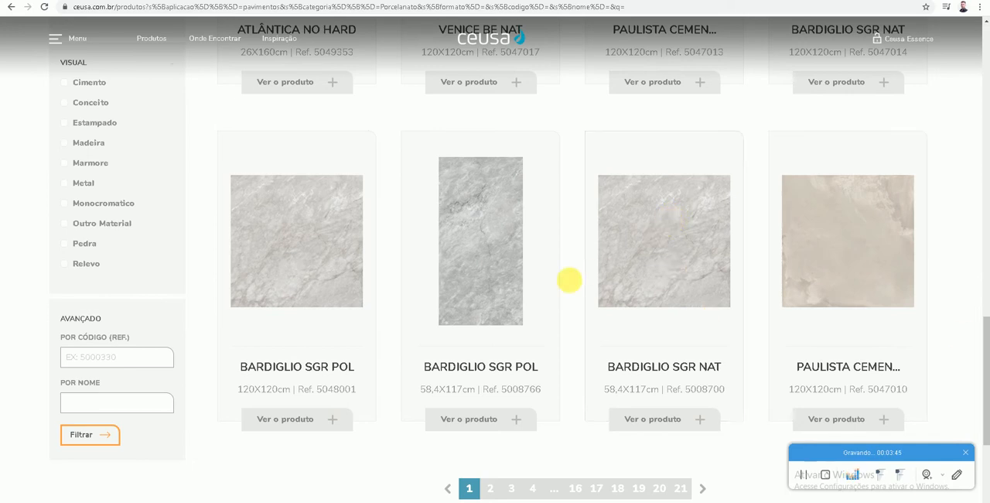
- Go to page 4 of the Pavimentos Porcelanato products and examine the tiles listed there
{"action": "left_click", "coordinate": [533, 488]}
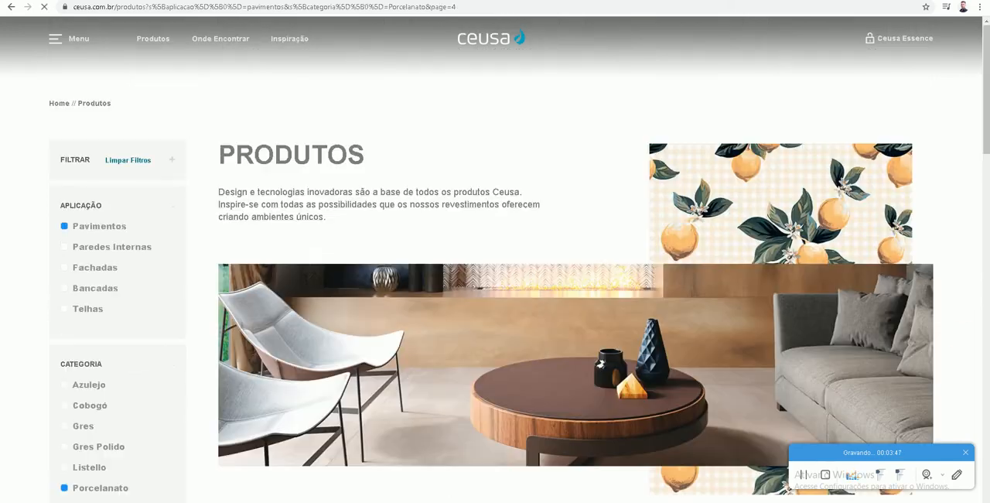
{"action": "scroll", "coordinate": [642, 227], "scroll_direction": "down", "scroll_amount": 8}
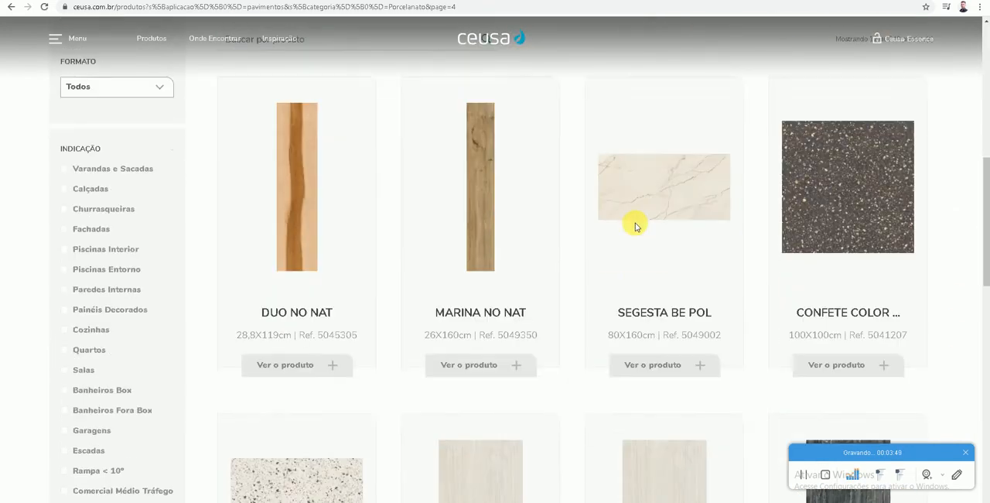
{"action": "scroll", "coordinate": [610, 228], "scroll_direction": "down", "scroll_amount": 3}
{"action": "scroll", "coordinate": [496, 255], "scroll_direction": "down", "scroll_amount": 7}
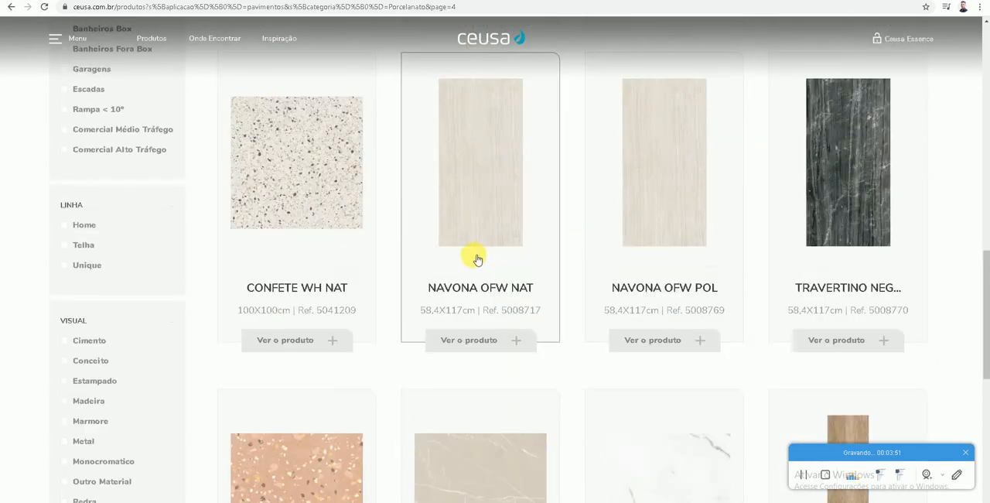
{"action": "scroll", "coordinate": [503, 244], "scroll_direction": "up", "scroll_amount": 1}
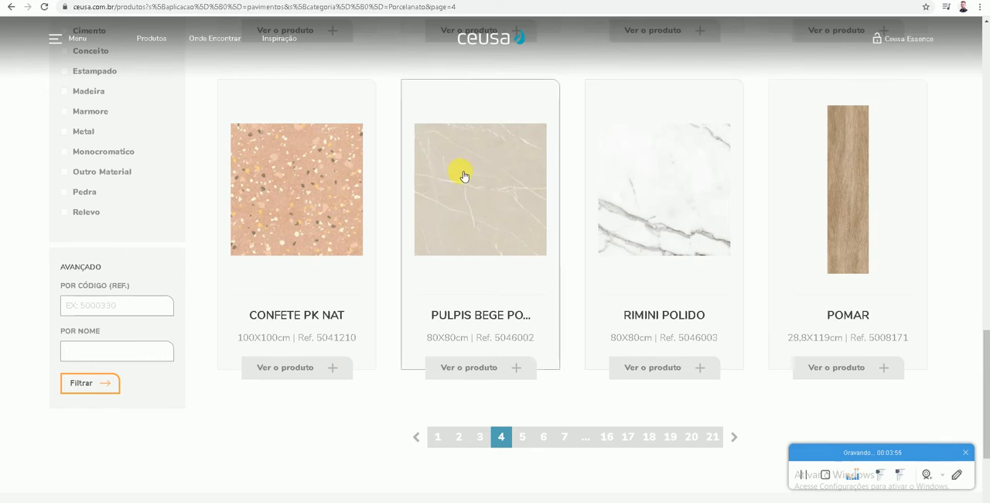
- Open the Rimini Polido and Pulpis Bege 80X80cm product pages in new browser tabs
{"action": "right_click", "coordinate": [655, 183]}
{"action": "left_click", "coordinate": [681, 191]}
{"action": "right_click", "coordinate": [514, 173]}
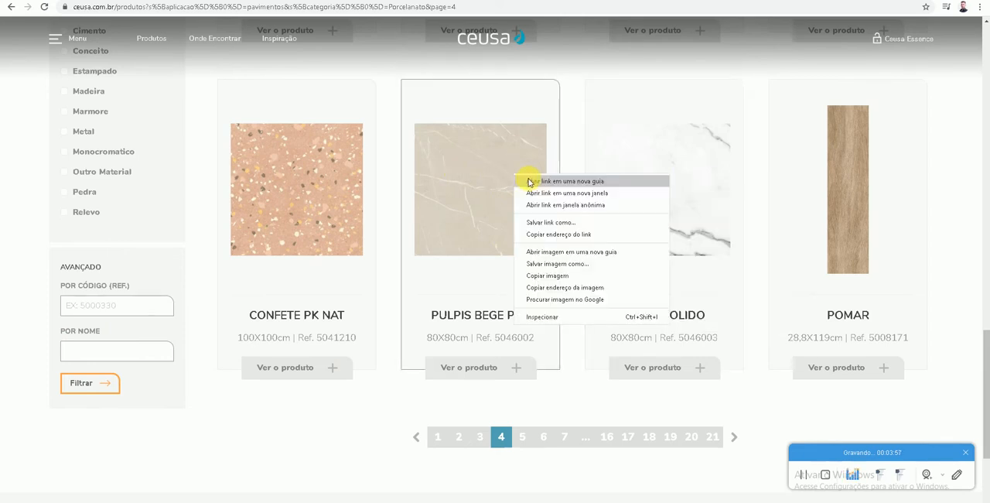
{"action": "left_click", "coordinate": [530, 179]}
- Switch to the open Zigue Chevron GR Matte product page and review its information and specifications
{"action": "left_click", "coordinate": [658, 1]}
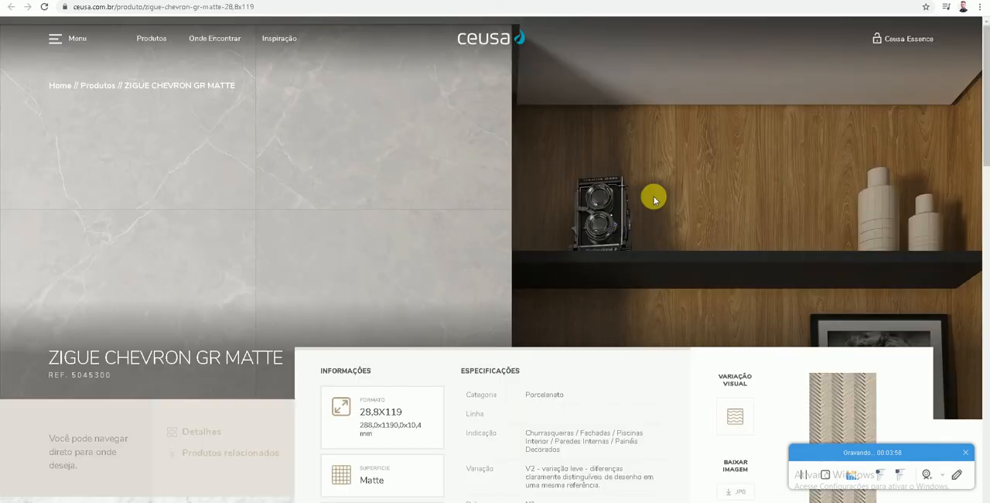
{"action": "scroll", "coordinate": [657, 232], "scroll_direction": "down", "scroll_amount": 1}
{"action": "scroll", "coordinate": [671, 235], "scroll_direction": "down", "scroll_amount": 2}
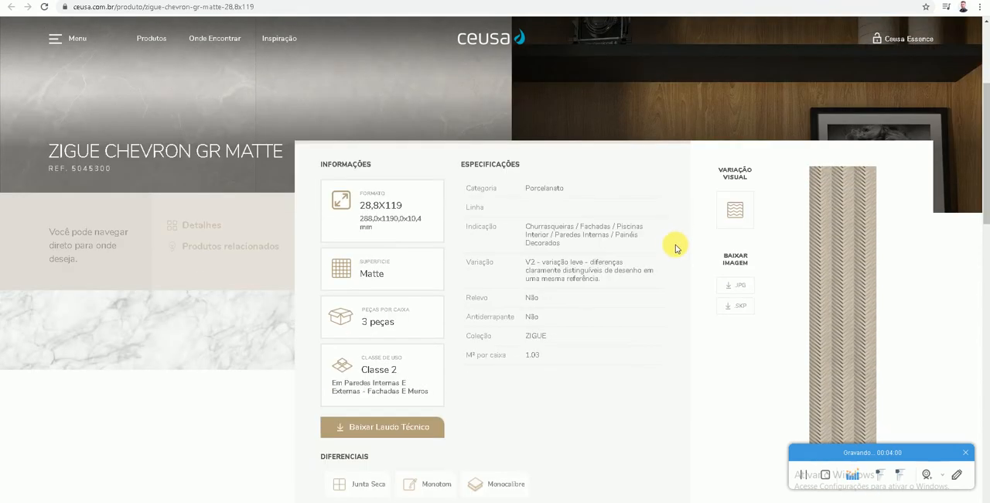
{"action": "scroll", "coordinate": [675, 247], "scroll_direction": "up", "scroll_amount": 4}
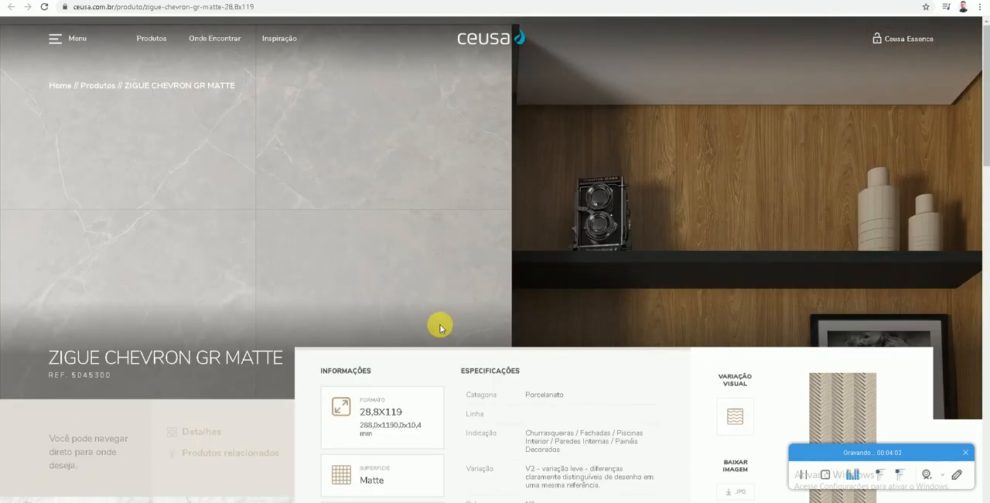
{"action": "scroll", "coordinate": [415, 159], "scroll_direction": "down", "scroll_amount": 5}
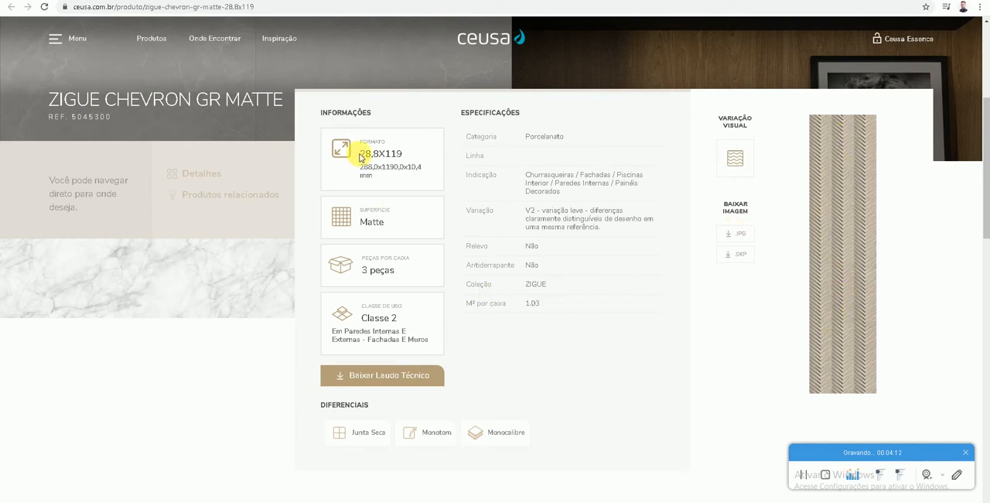
- Check the Zigue Chevron GR Matte tile's format and surface finish, and download its image as JPG
{"action": "left_click_drag", "start_coordinate": [360, 157], "coordinate": [381, 155]}
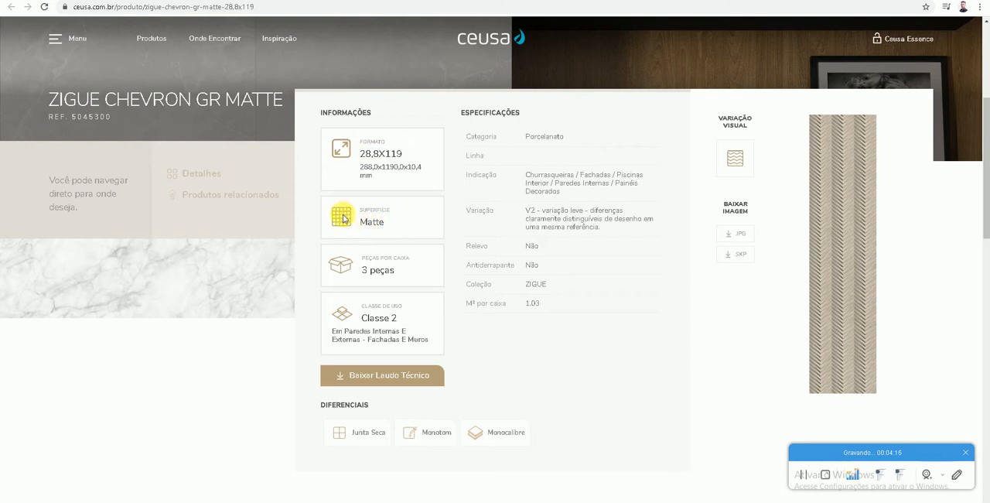
{"action": "left_click_drag", "start_coordinate": [358, 223], "coordinate": [387, 223]}
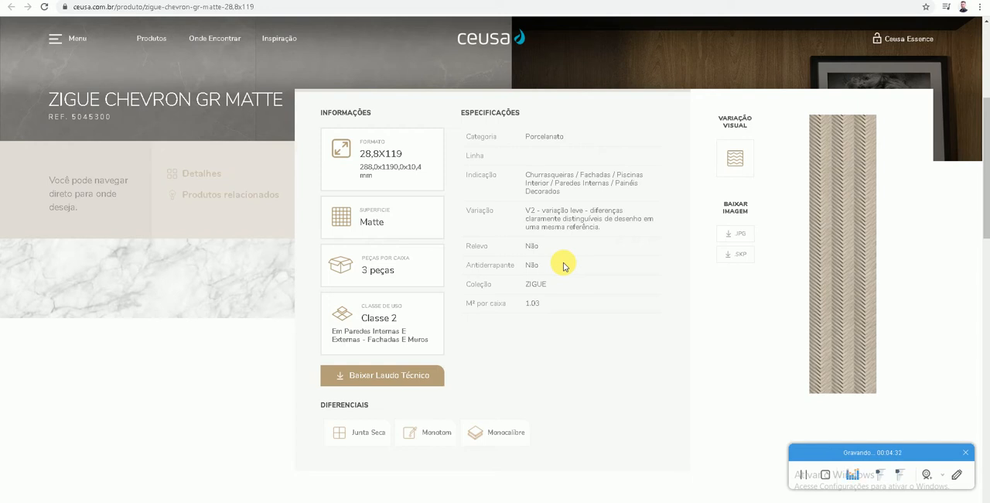
{"action": "left_click", "coordinate": [743, 234]}
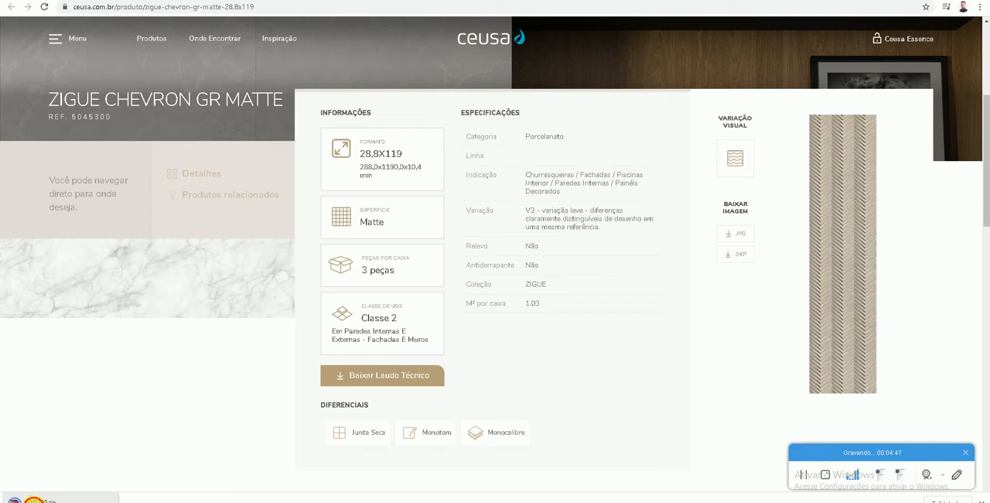
- Open the downloaded 5045300.zip archive and view the tile images 5045300_1.jpg, 5045300_2.jpg and 5045300_3.jpg one by one
{"action": "left_click", "coordinate": [34, 498]}
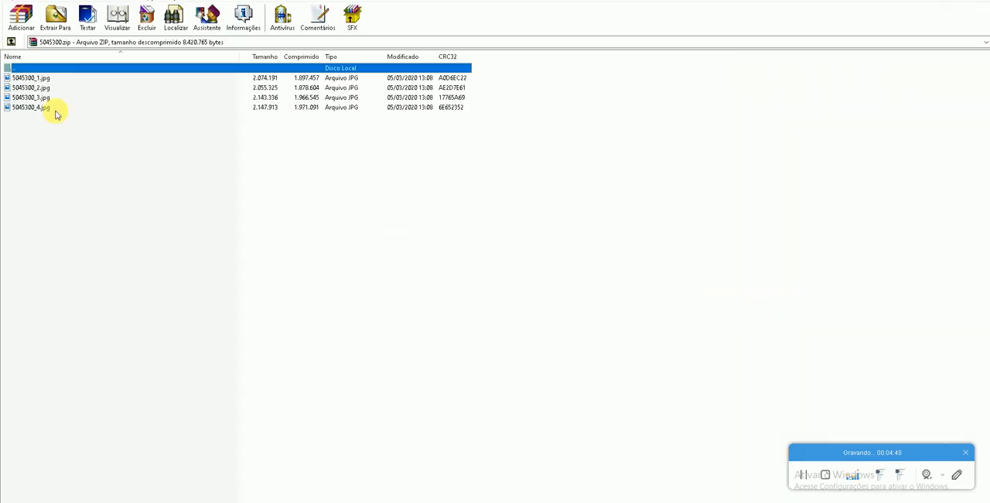
{"action": "left_click", "coordinate": [17, 77]}
{"action": "left_click", "coordinate": [576, 209]}
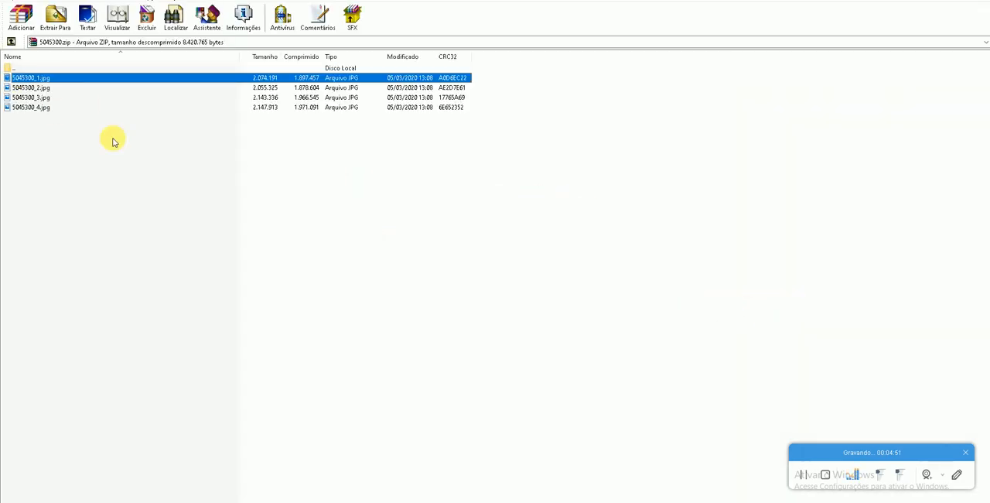
{"action": "double_click", "coordinate": [49, 78]}
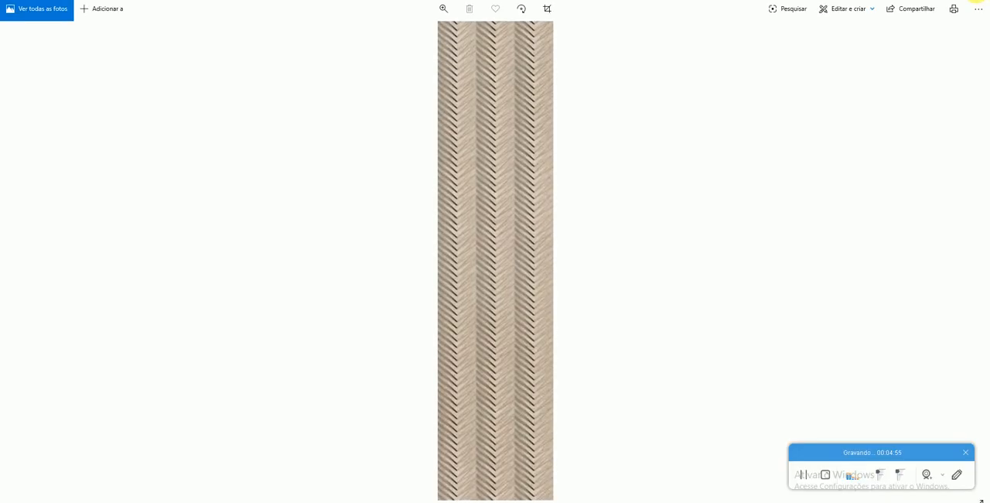
{"action": "left_click", "coordinate": [976, 1]}
{"action": "double_click", "coordinate": [31, 87]}
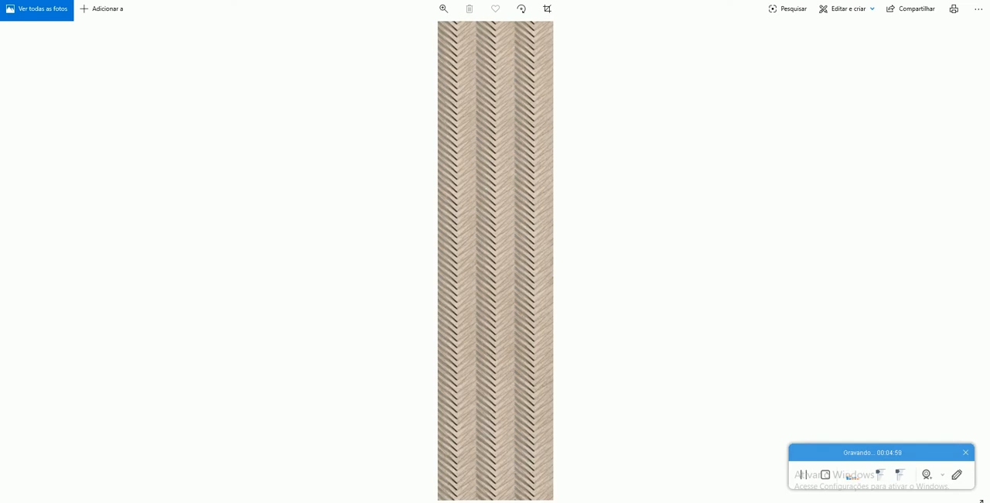
{"action": "left_click", "coordinate": [976, 1]}
{"action": "double_click", "coordinate": [30, 97]}
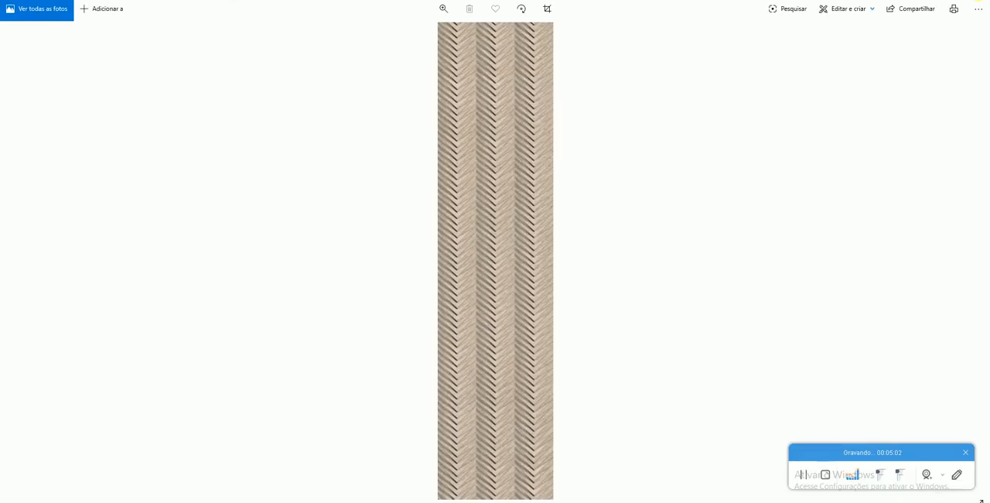
{"action": "left_click", "coordinate": [976, 1]}
- Extract 5045300_1.jpg from the archive to the Desktop (Área de Trabalho)
{"action": "left_click", "coordinate": [39, 78]}
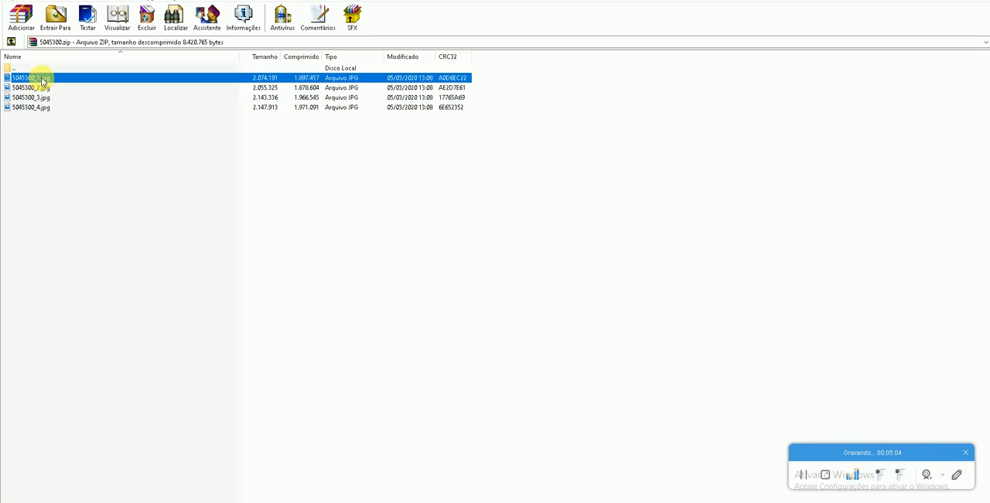
{"action": "left_click", "coordinate": [55, 17]}
{"action": "scroll", "coordinate": [542, 266], "scroll_direction": "down", "scroll_amount": 4}
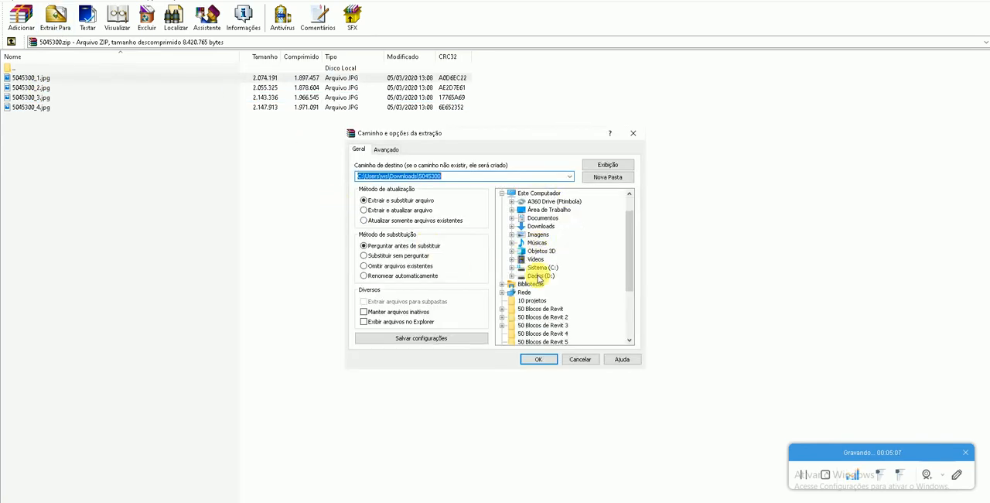
{"action": "scroll", "coordinate": [571, 286], "scroll_direction": "down", "scroll_amount": 1}
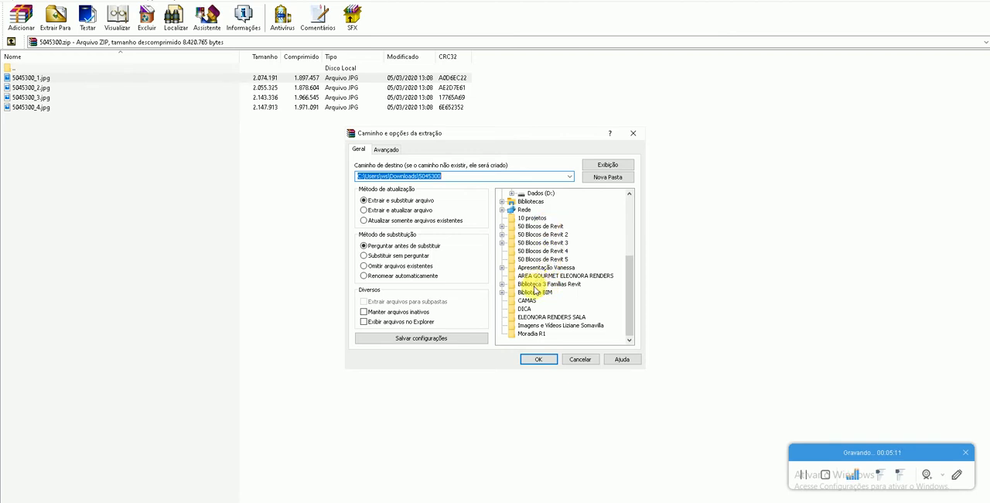
{"action": "scroll", "coordinate": [527, 313], "scroll_direction": "up", "scroll_amount": 2}
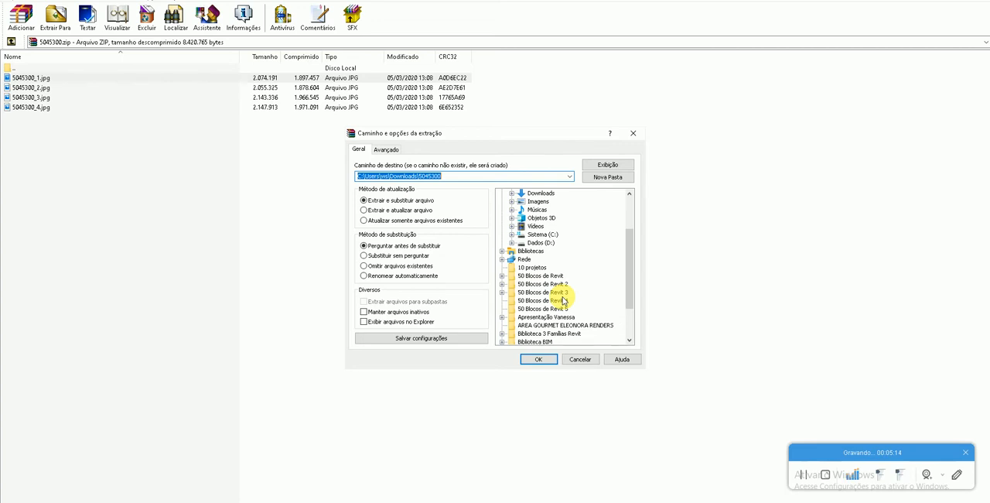
{"action": "scroll", "coordinate": [564, 301], "scroll_direction": "down", "scroll_amount": 4}
{"action": "scroll", "coordinate": [562, 301], "scroll_direction": "up", "scroll_amount": 7}
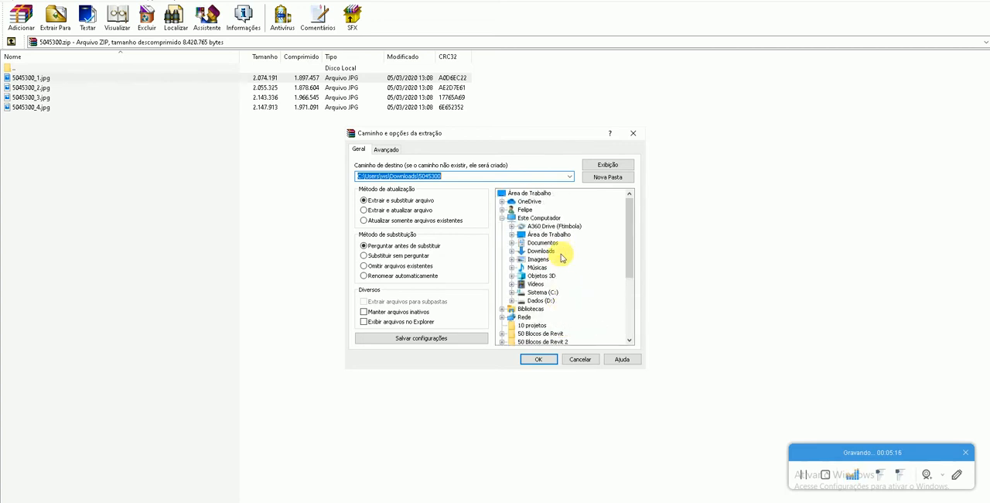
{"action": "left_click", "coordinate": [558, 235]}
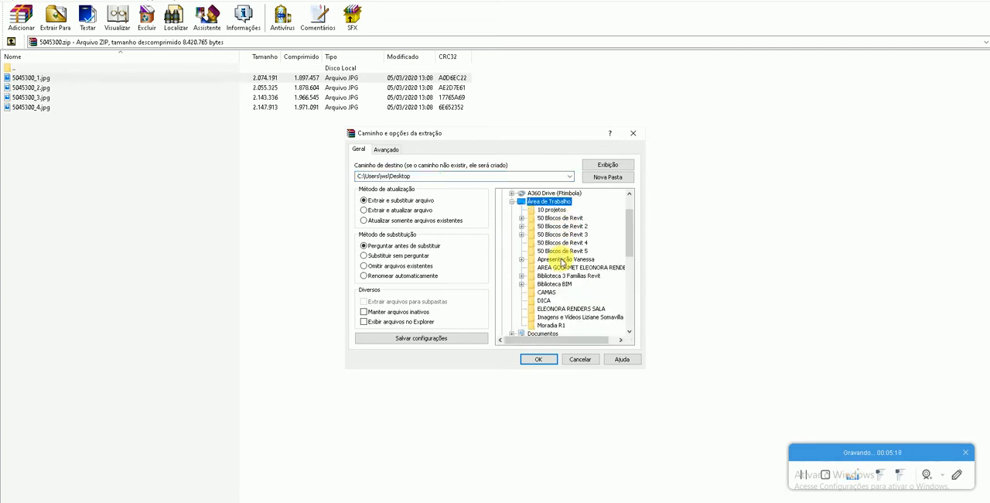
{"action": "scroll", "coordinate": [565, 259], "scroll_direction": "up", "scroll_amount": 2}
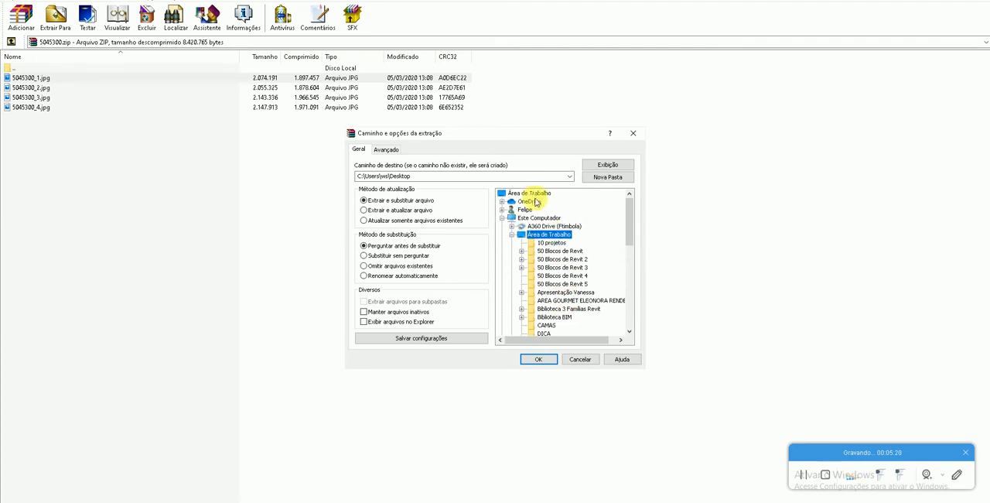
{"action": "left_click", "coordinate": [532, 192]}
{"action": "scroll", "coordinate": [561, 271], "scroll_direction": "down", "scroll_amount": 10}
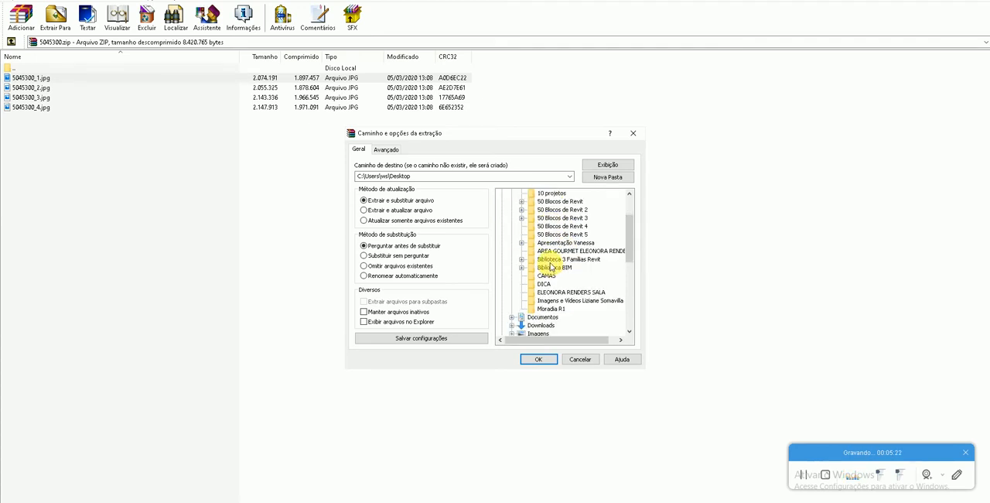
{"action": "scroll", "coordinate": [554, 268], "scroll_direction": "down", "scroll_amount": 1}
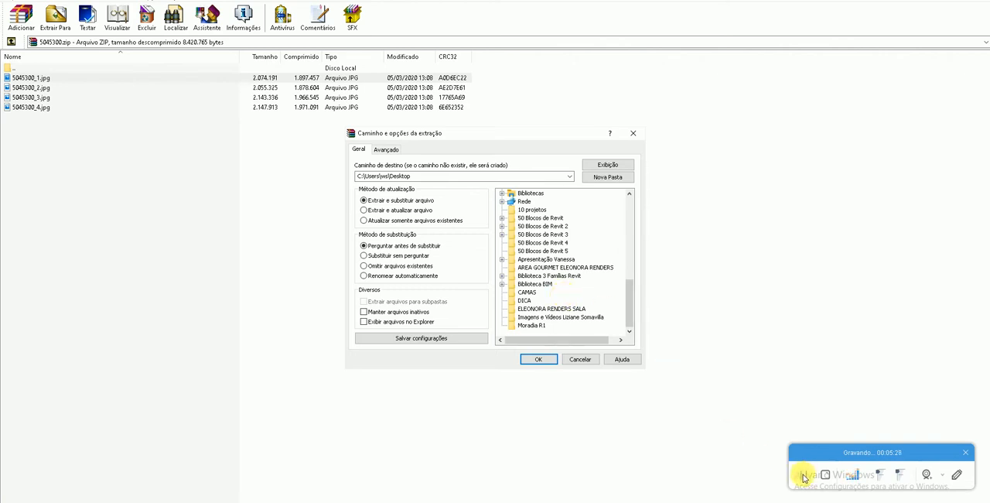
{"action": "left_click", "coordinate": [805, 477]}
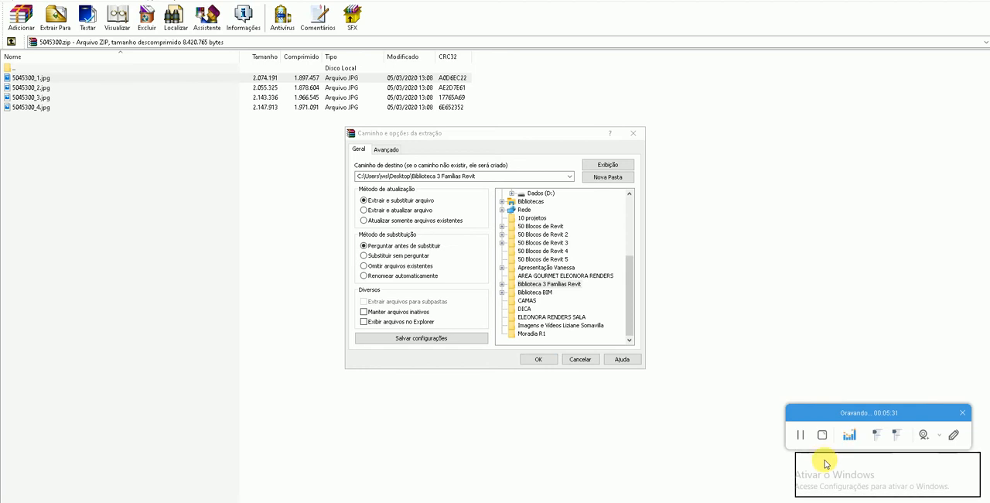
{"action": "scroll", "coordinate": [552, 283], "scroll_direction": "up", "scroll_amount": 8}
{"action": "left_click", "coordinate": [529, 192]}
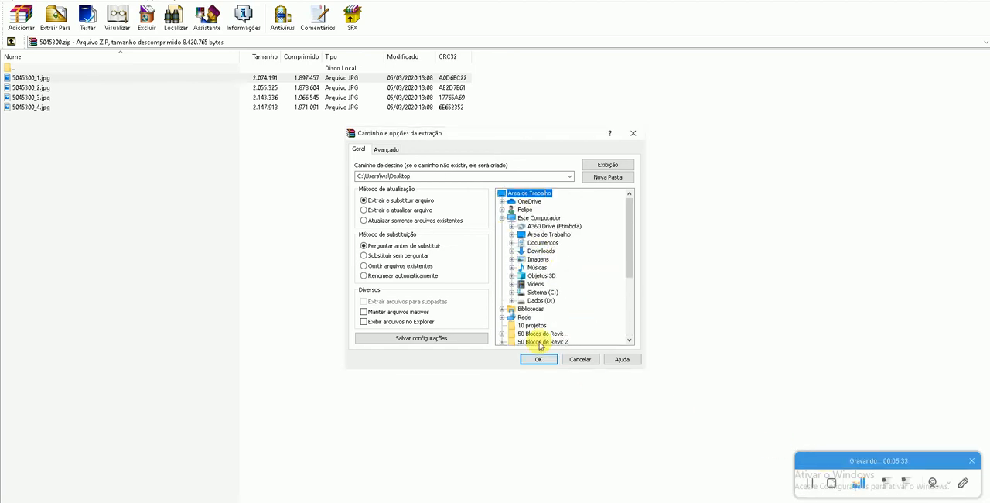
{"action": "left_click", "coordinate": [540, 363]}
- Close the archive, view the extracted 5045300_1 image from the desktop, and return to Revit
{"action": "left_click", "coordinate": [979, 2]}
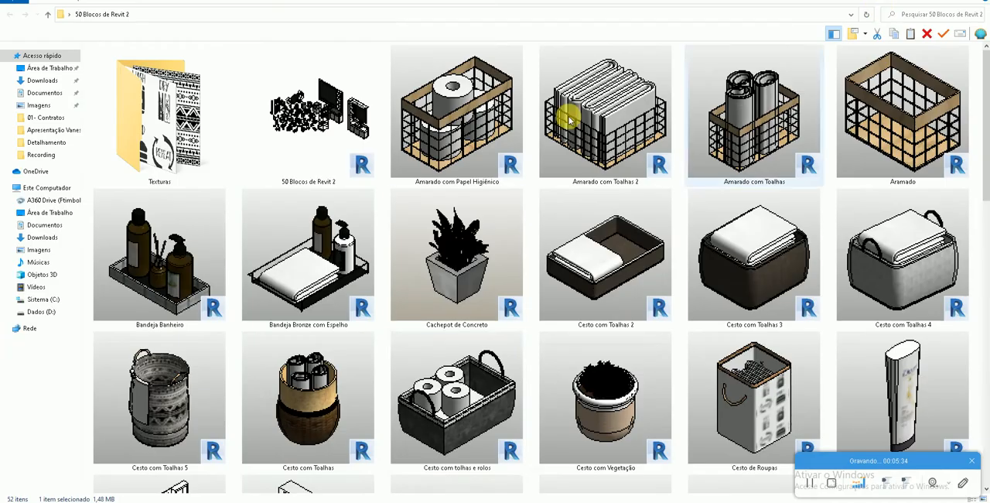
{"action": "left_click", "coordinate": [989, 501]}
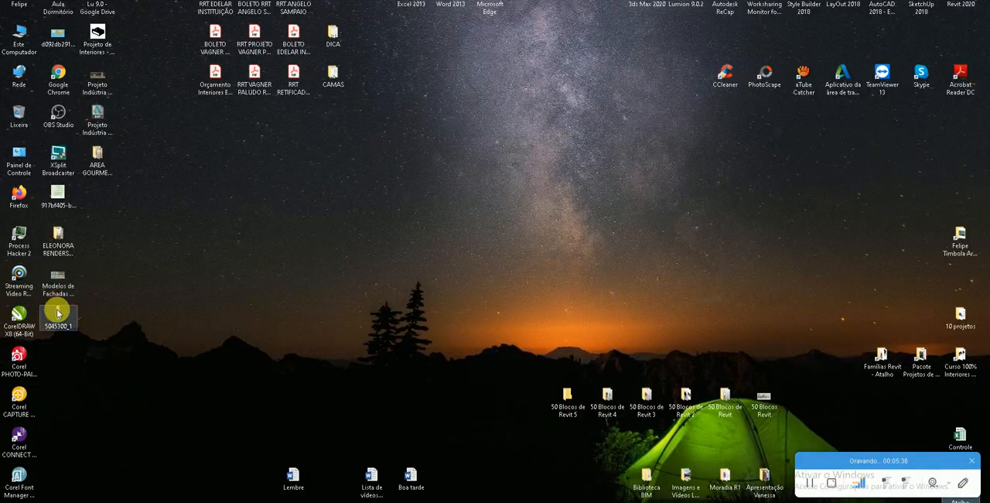
{"action": "double_click", "coordinate": [57, 314]}
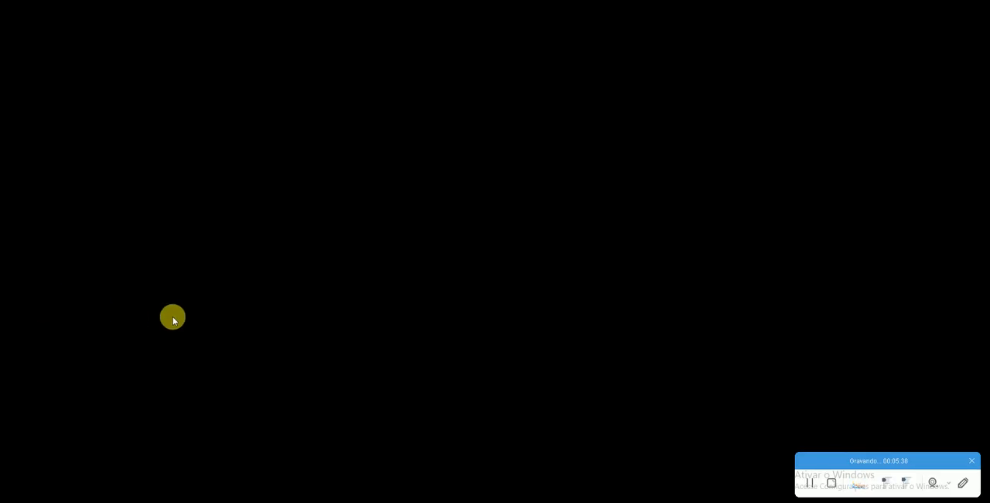
{"action": "key", "text": "alt+Tab"}
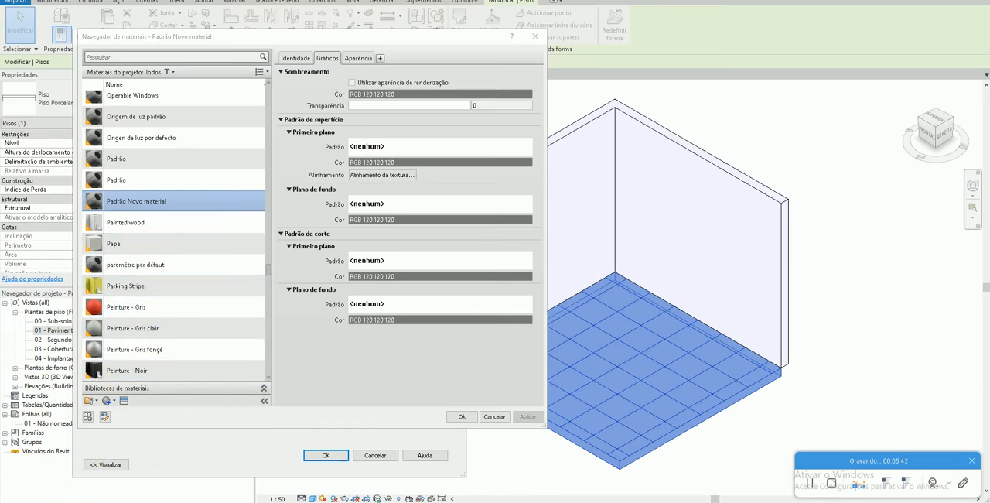
- Copy the tile's name from the Ceusa product page and rename the Padrão Novo material in Revit as "Porcelanato ZIGUE CHEVRON GR MATTE"
{"action": "left_click", "coordinate": [217, 476]}
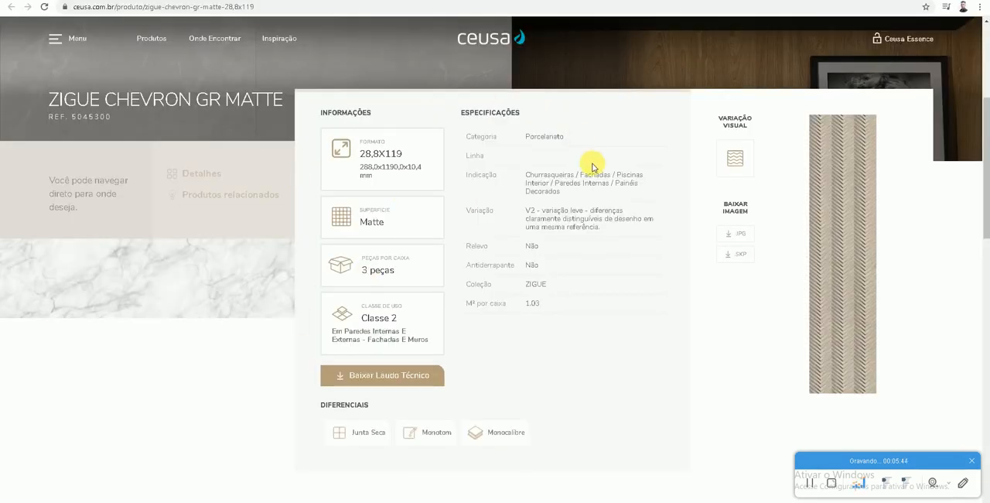
{"action": "left_click_drag", "start_coordinate": [48, 99], "coordinate": [280, 105]}
{"action": "key", "text": "ctrl+c"}
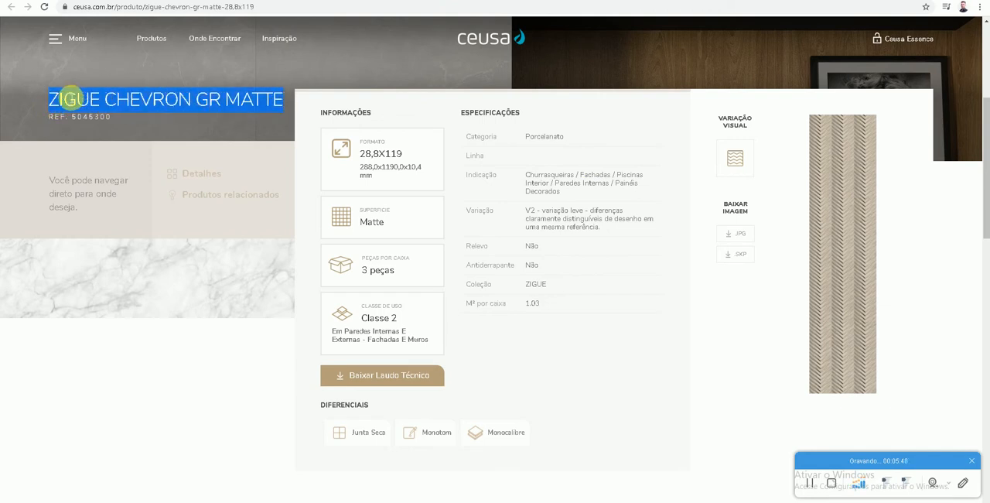
{"action": "left_click", "coordinate": [83, 502]}
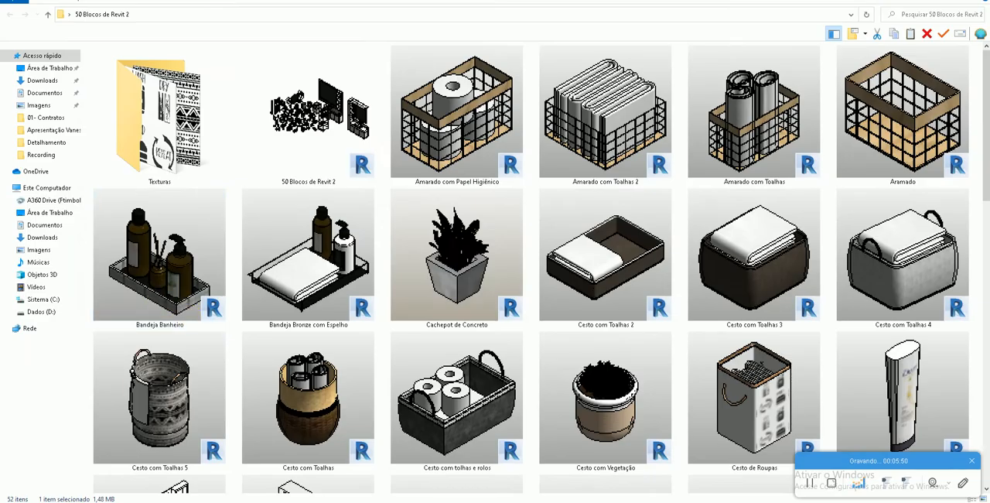
{"action": "left_click", "coordinate": [71, 502]}
{"action": "left_click", "coordinate": [153, 502]}
{"action": "right_click", "coordinate": [157, 201]}
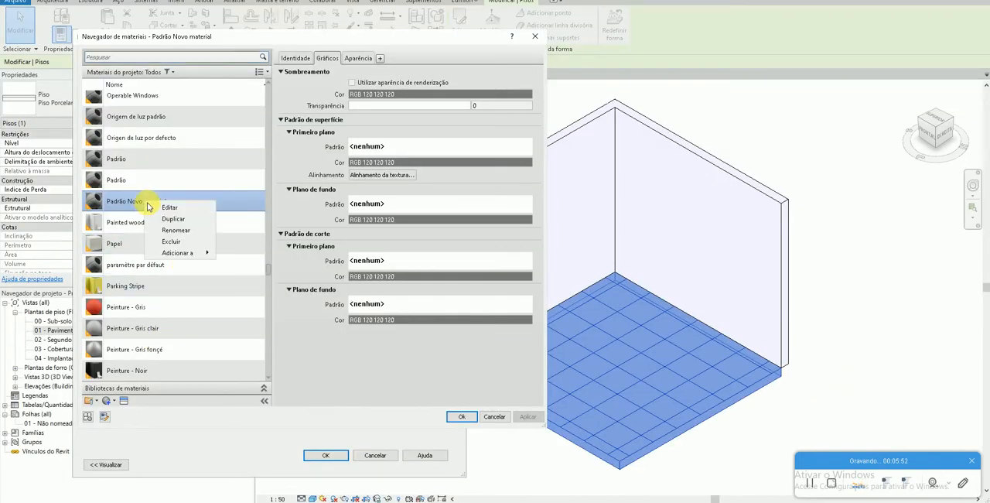
{"action": "left_click", "coordinate": [176, 229]}
{"action": "key", "text": "ctrl+v"}
{"action": "key", "text": "Return"}
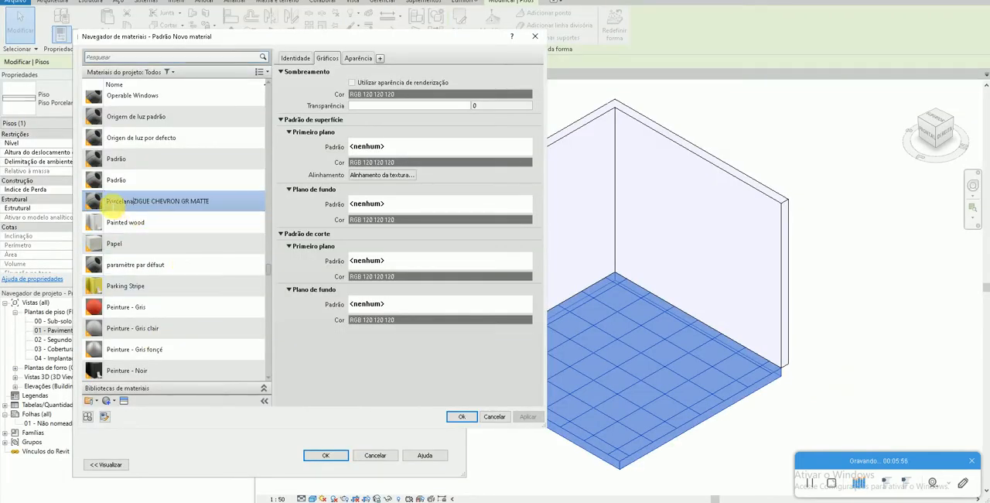
{"action": "left_click", "coordinate": [299, 205]}
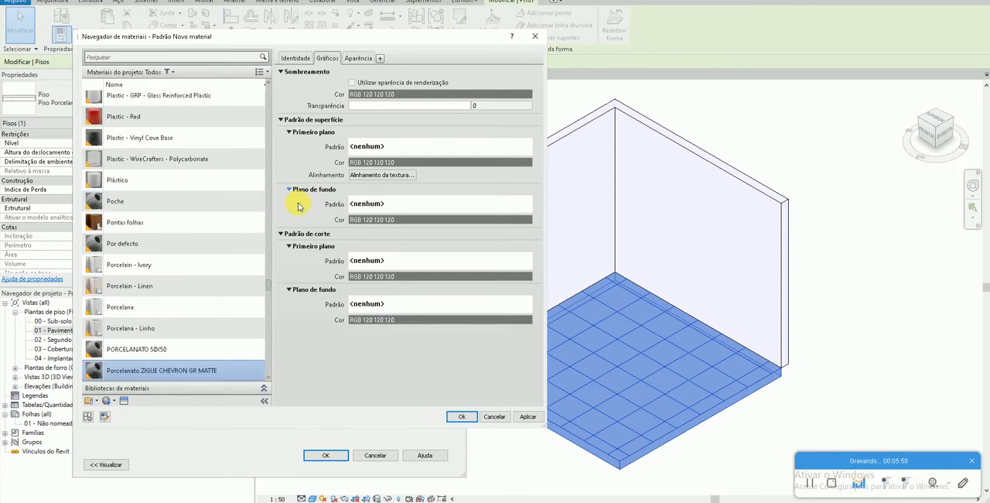
- Copy the tile's reference from the product page and append "REF. 5045300" to the Porcelanato ZIGUE CHEVRON GR MATTE material name
{"action": "scroll", "coordinate": [146, 328], "scroll_direction": "down", "scroll_amount": 1}
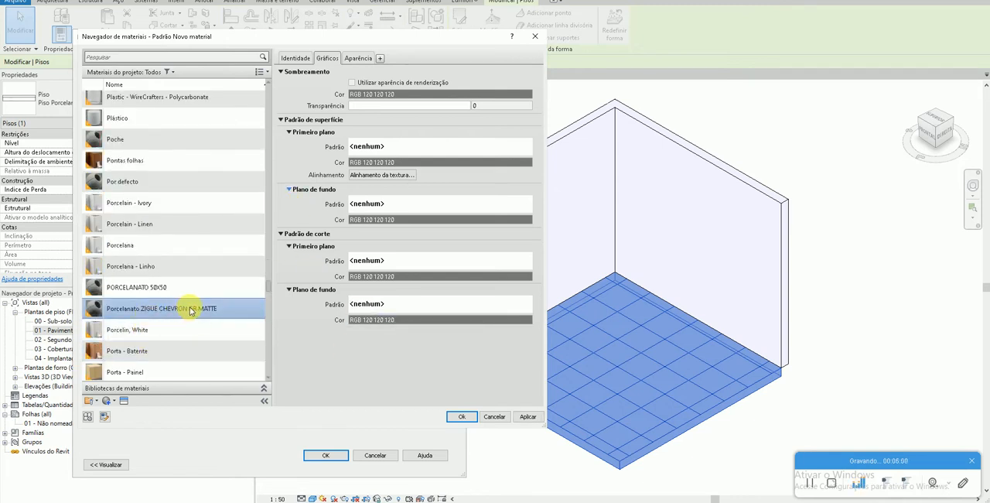
{"action": "scroll", "coordinate": [190, 310], "scroll_direction": "down", "scroll_amount": 1}
{"action": "key", "text": "alt+Tab"}
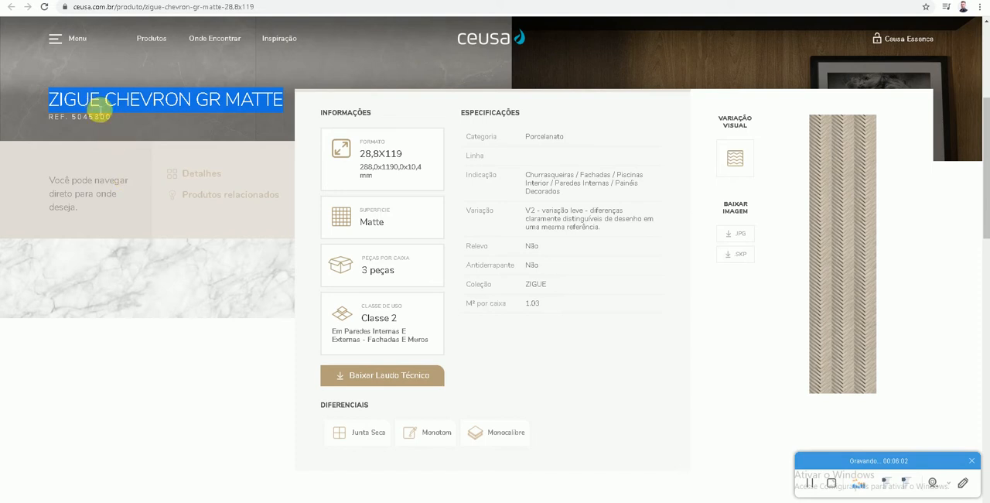
{"action": "left_click_drag", "start_coordinate": [111, 116], "coordinate": [46, 118]}
{"action": "key", "text": "ctrl+c"}
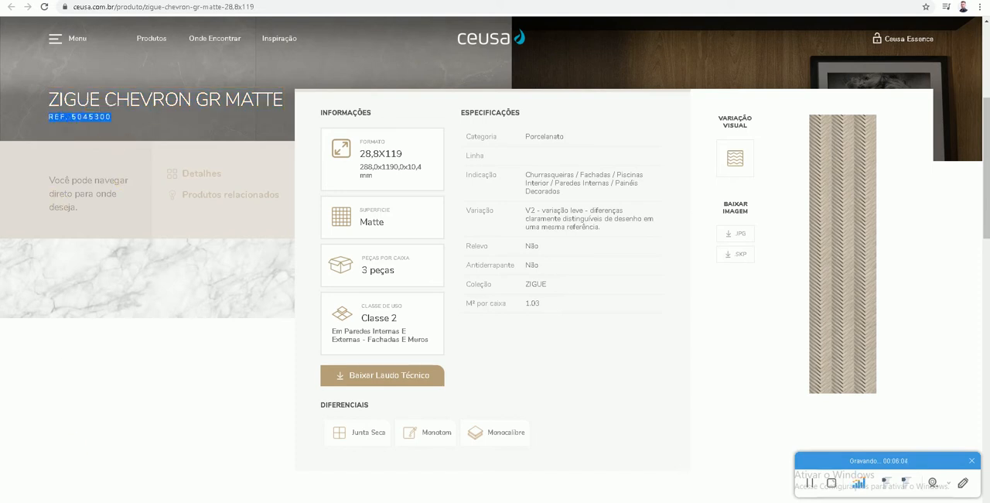
{"action": "key", "text": "alt+Tab"}
{"action": "right_click", "coordinate": [215, 245]}
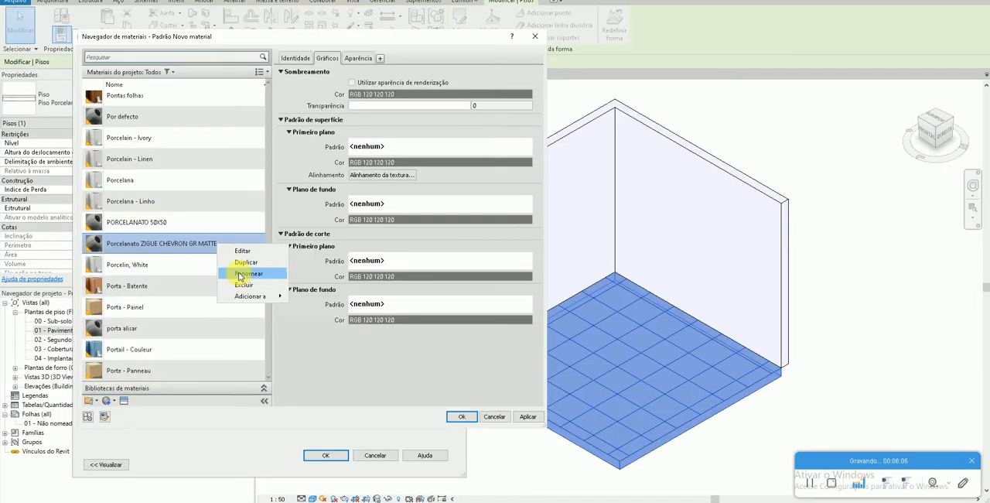
{"action": "left_click", "coordinate": [246, 274]}
{"action": "key", "text": "ctrl+v"}
{"action": "key", "text": "Return"}
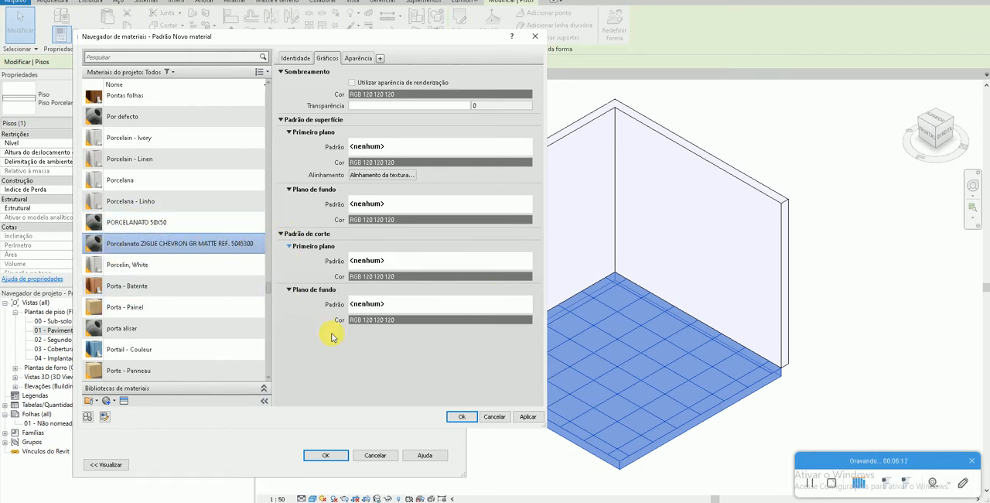
- Enable the render appearance for the material's shading and browse the foreground surface patterns, checking the tile format on the Ceusa product page
{"action": "left_click", "coordinate": [352, 82]}
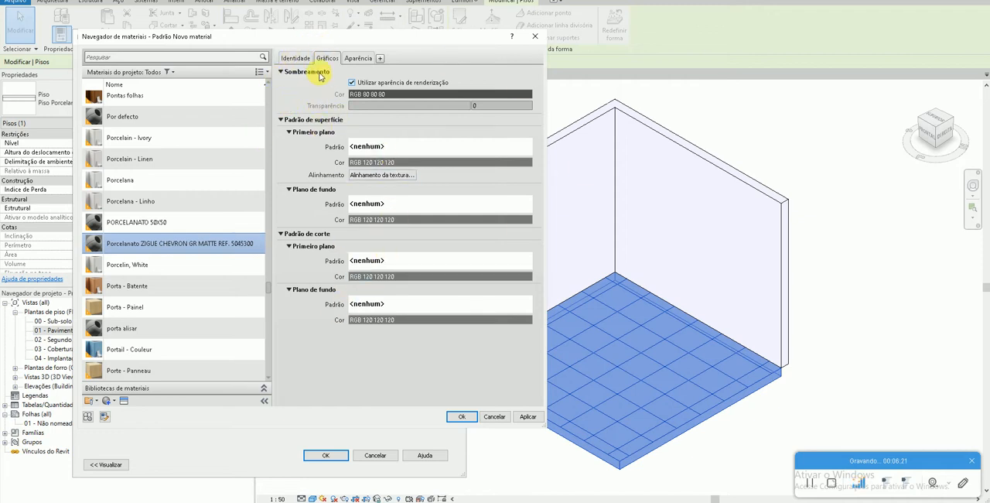
{"action": "left_click", "coordinate": [357, 147]}
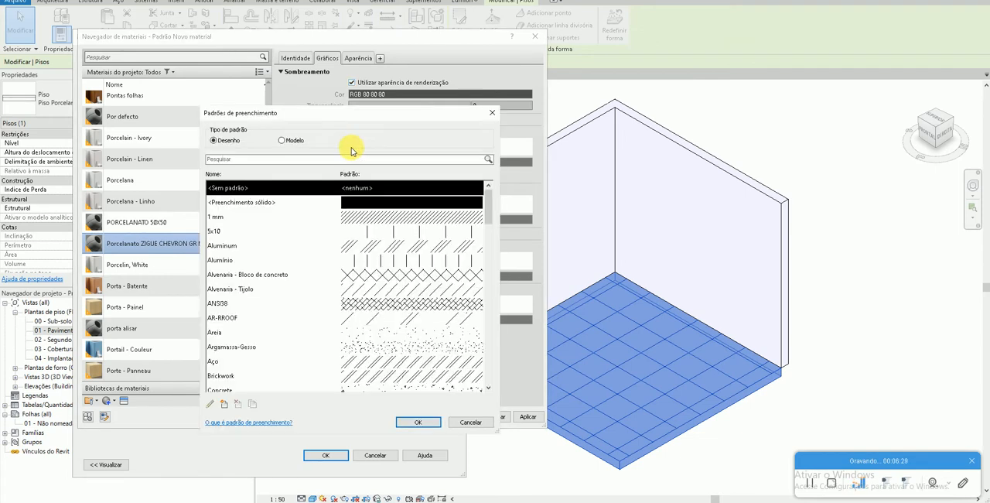
{"action": "scroll", "coordinate": [387, 309], "scroll_direction": "down", "scroll_amount": 2}
{"action": "scroll", "coordinate": [399, 354], "scroll_direction": "down", "scroll_amount": 4}
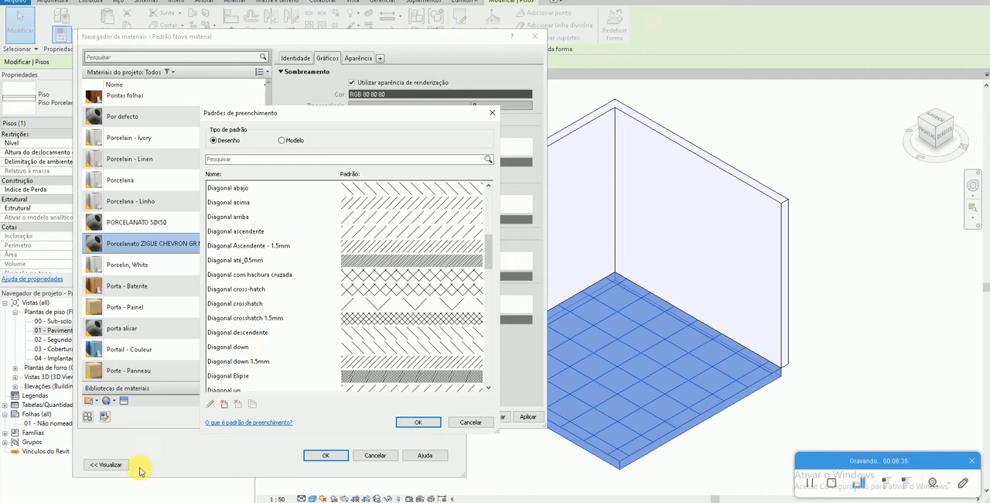
{"action": "key", "text": "alt+Tab"}
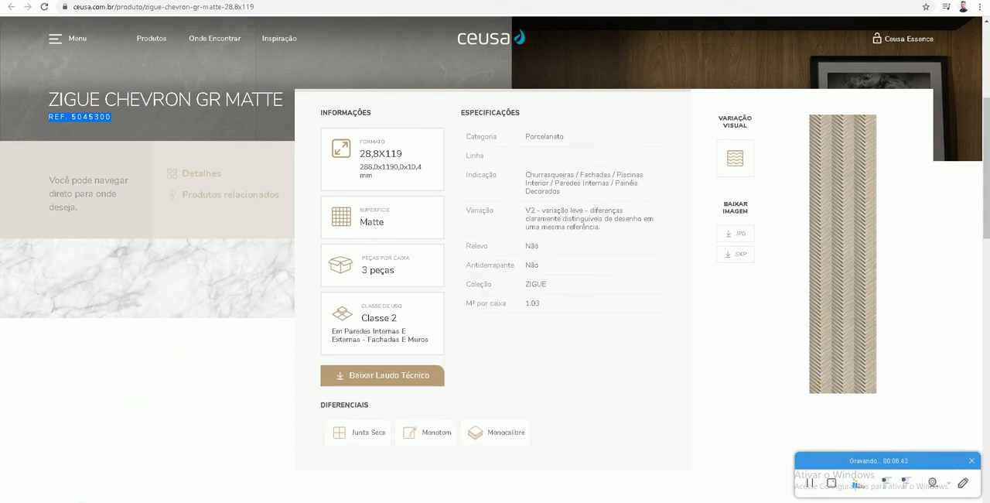
{"action": "key", "text": "alt+Tab"}
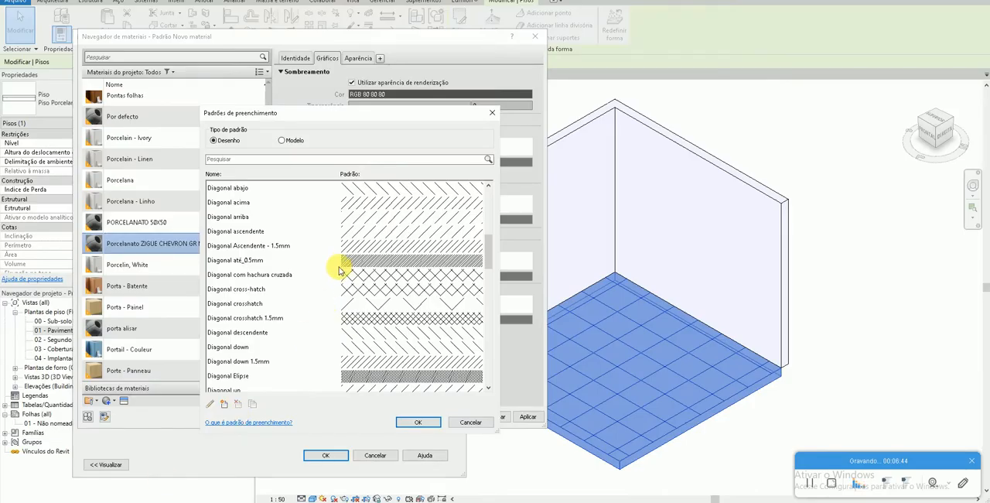
- Start a new model-type (Modelo) fill pattern named "30 x 1,20", consulting the tile format on the Ceusa product page
{"action": "left_click", "coordinate": [282, 141]}
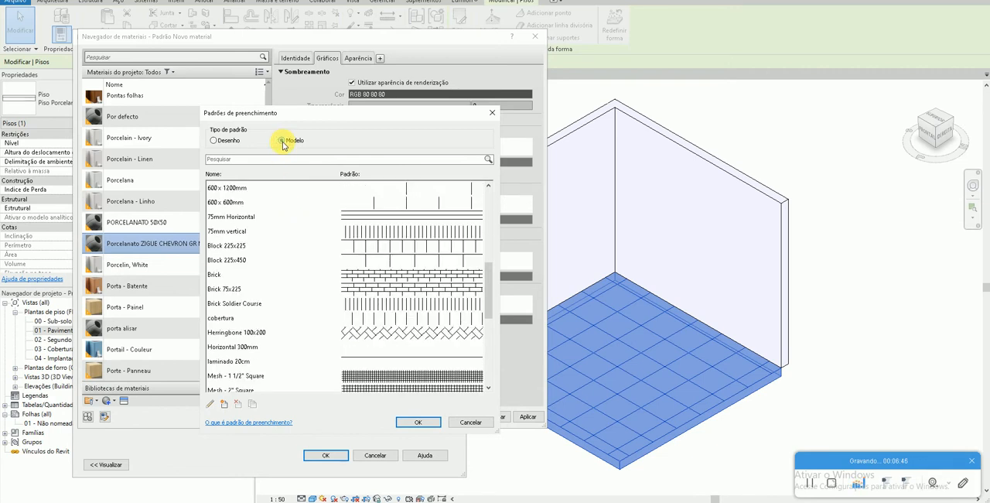
{"action": "left_click", "coordinate": [223, 405]}
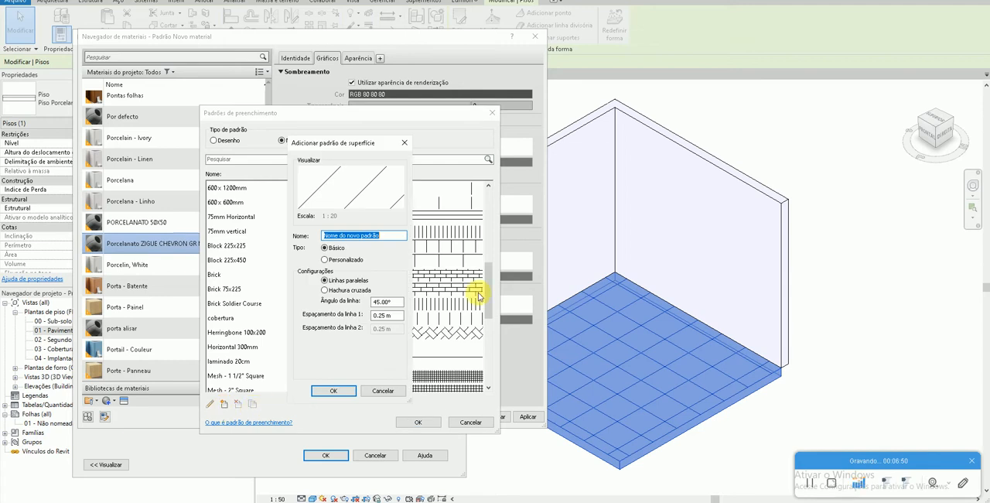
{"action": "mouse_move", "coordinate": [64, 502]}
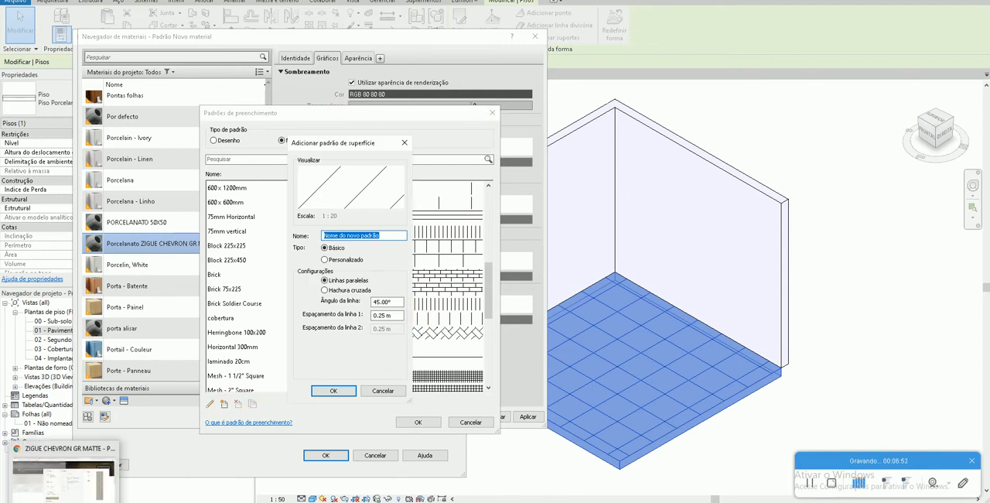
{"action": "left_click", "coordinate": [64, 478]}
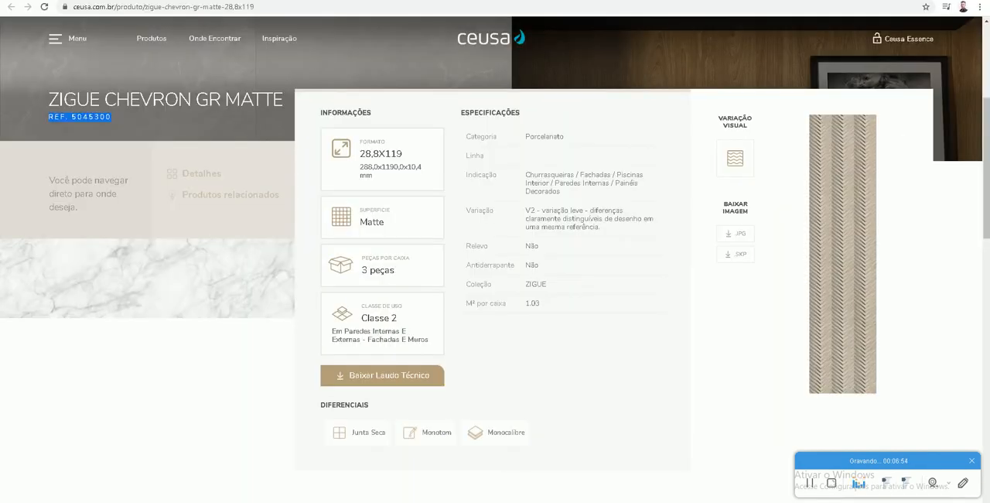
{"action": "key", "text": "alt+Tab"}
{"action": "type", "text": "3"}
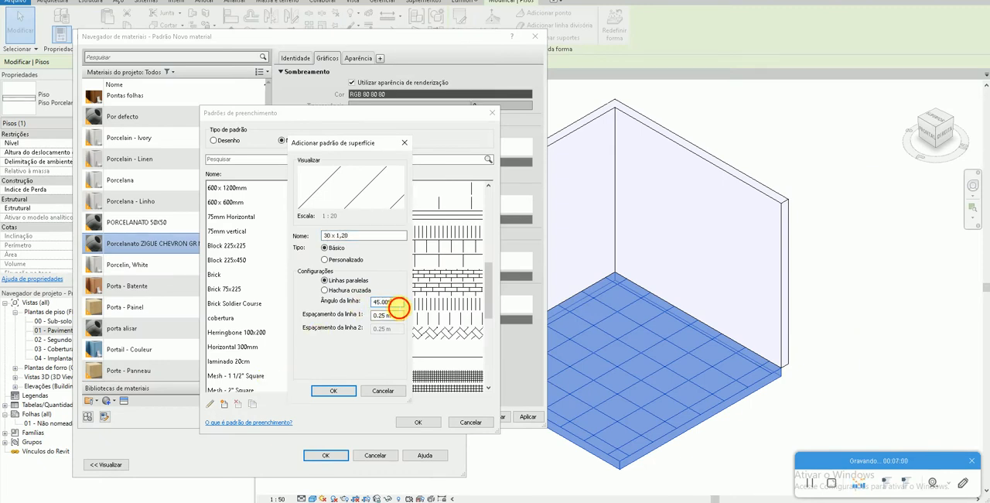
- Define the 30 x 1,20 pattern as a crosshatch with line angle 0, line spacing 1 of 1.2 m and line spacing 2 of 0.3 m
{"action": "left_click", "coordinate": [399, 307]}
{"action": "left_click", "coordinate": [361, 293]}
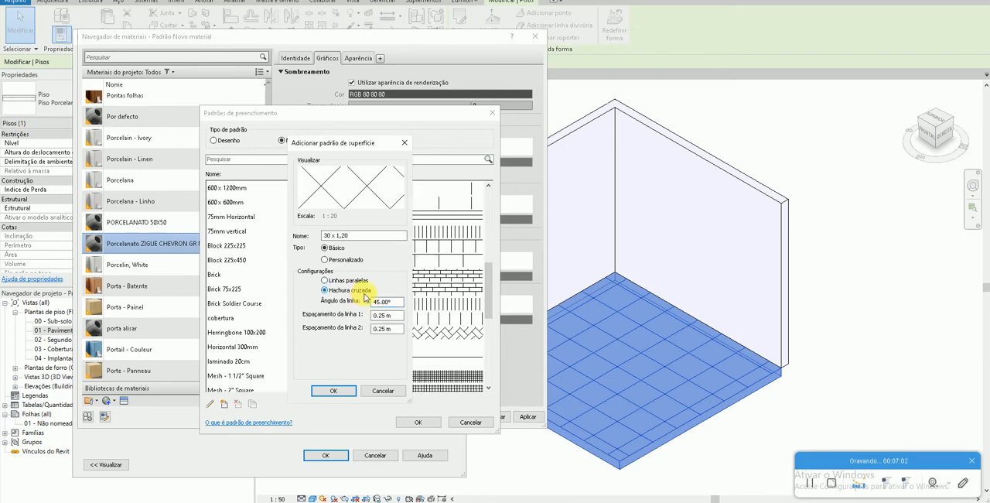
{"action": "type", "text": "0"}
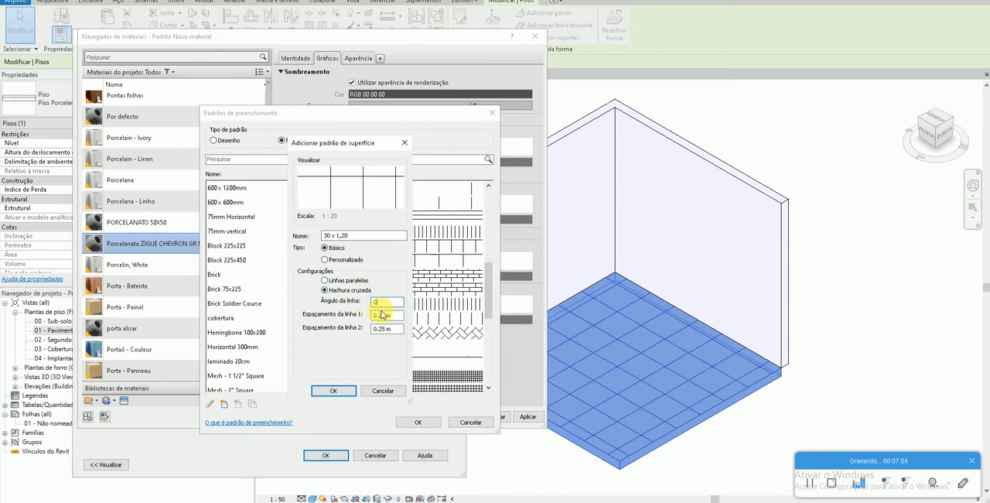
{"action": "left_click", "coordinate": [396, 316]}
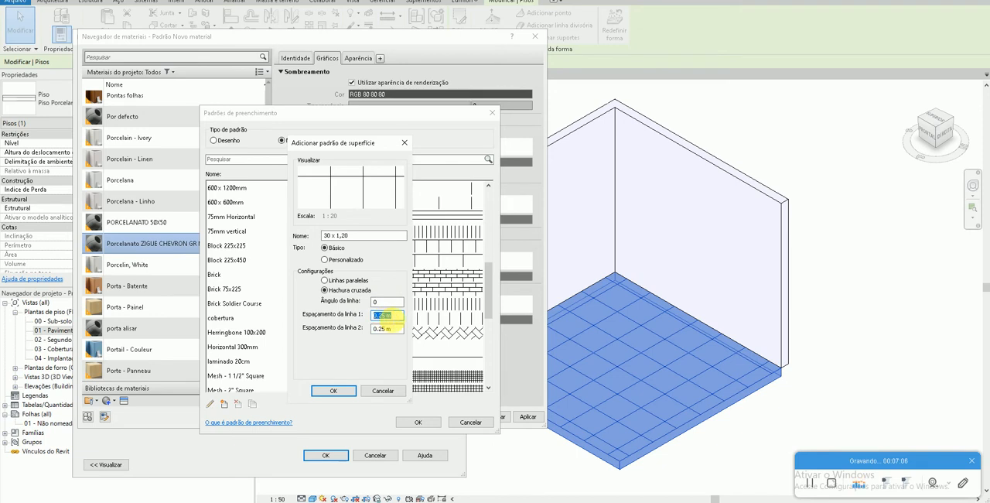
{"action": "type", "text": ".3"}
{"action": "key", "text": "Tab"}
{"action": "type", "text": "12"}
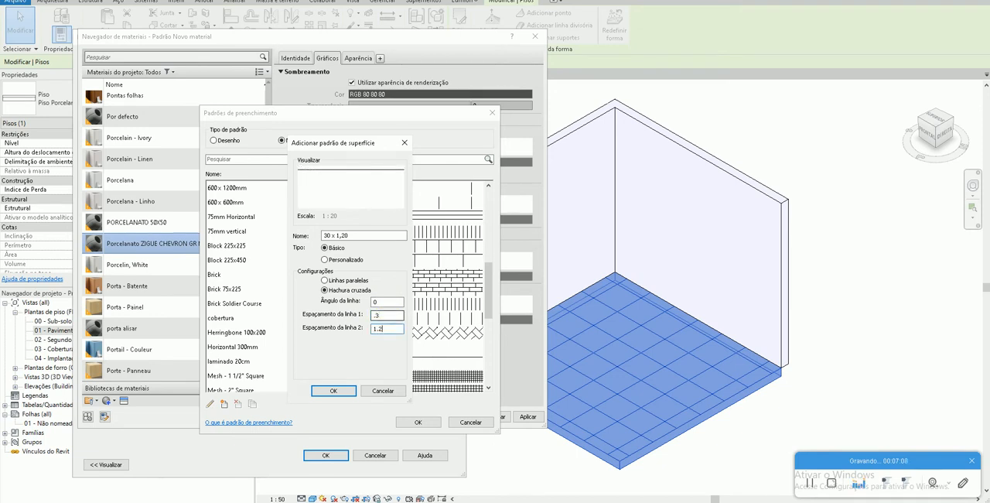
{"action": "left_click", "coordinate": [378, 316]}
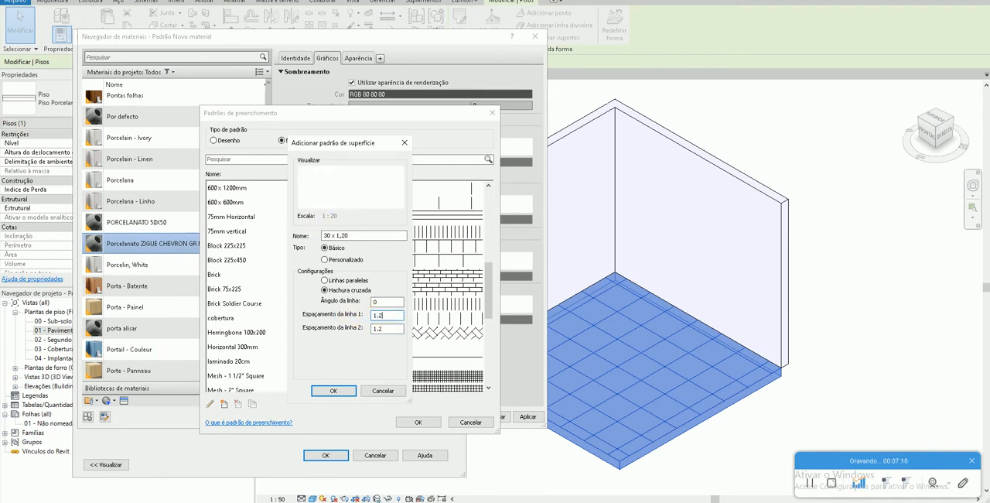
{"action": "type", "text": ".3"}
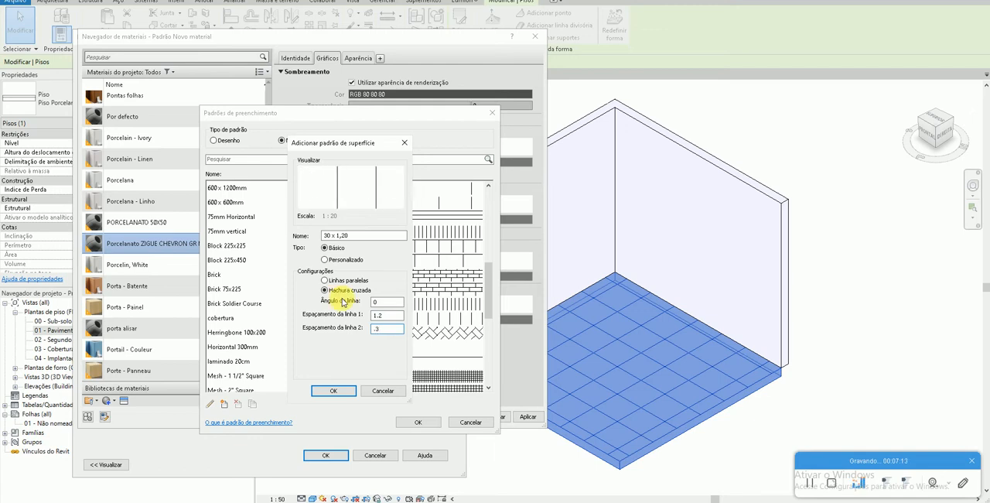
{"action": "left_click", "coordinate": [396, 316]}
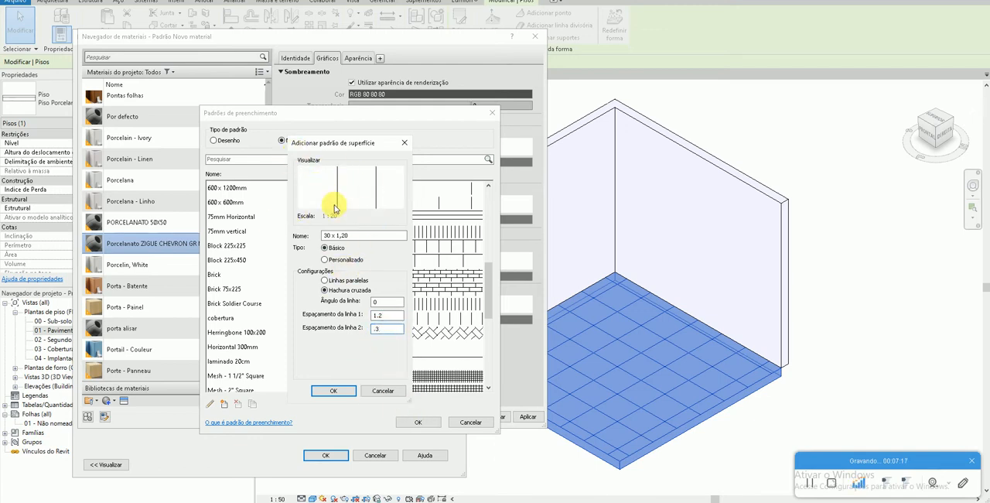
{"action": "left_click", "coordinate": [345, 393]}
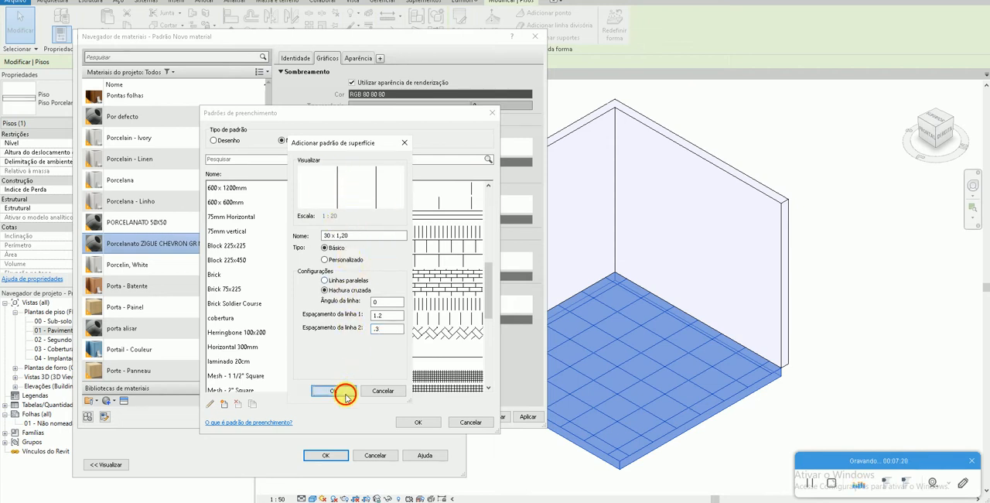
- Assign the 30 x 1,20 pattern to the material's surface foreground and set its colour to RGB 128-128-128
{"action": "left_click", "coordinate": [417, 422]}
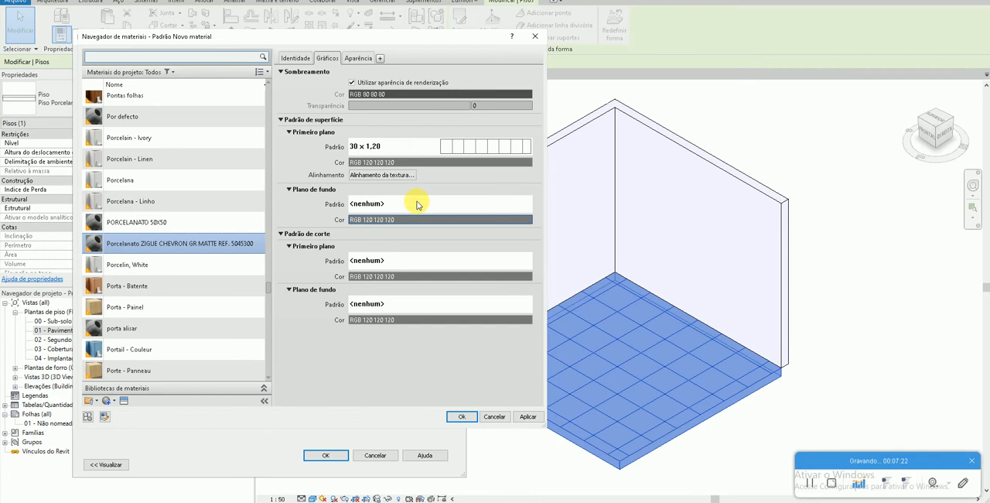
{"action": "left_click", "coordinate": [372, 158]}
{"action": "left_click", "coordinate": [242, 217]}
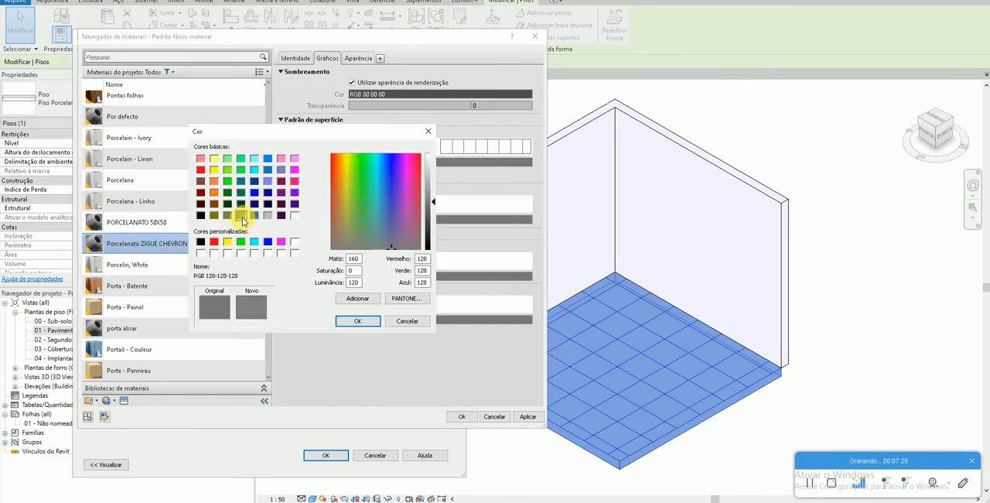
{"action": "left_click", "coordinate": [364, 322]}
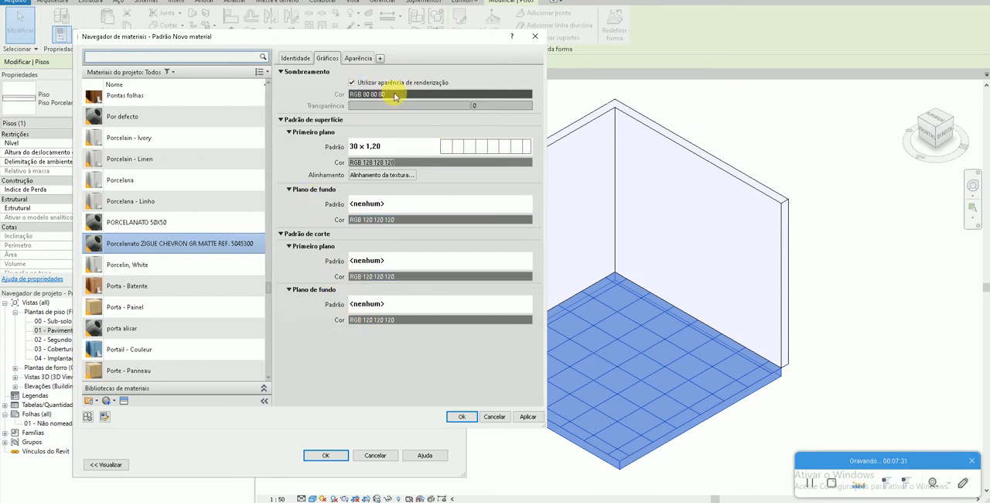
- Adjust the material's appearance preview option and load 5045300_1 from the Desktop (Área de Trabalho) as its generic image
{"action": "left_click", "coordinate": [355, 58]}
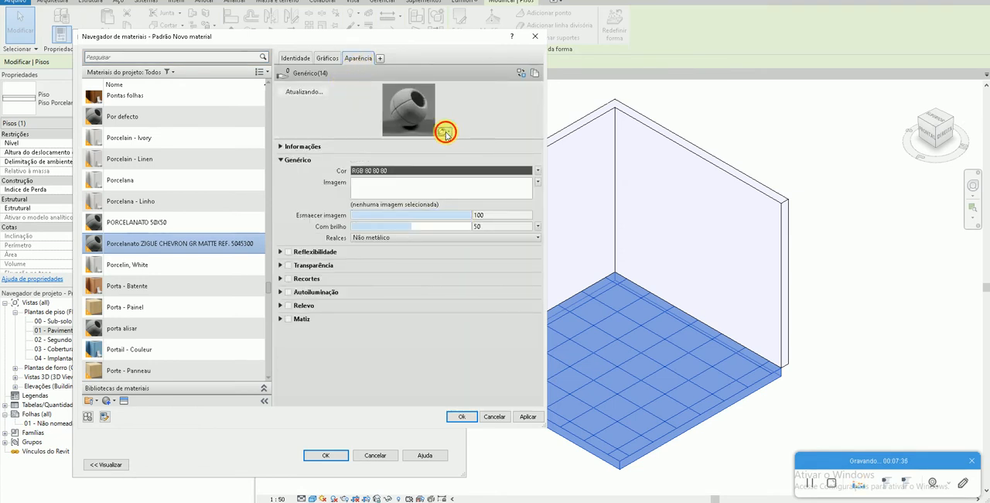
{"action": "left_click", "coordinate": [446, 133]}
{"action": "mouse_move", "coordinate": [436, 162]}
{"action": "left_click", "coordinate": [471, 201]}
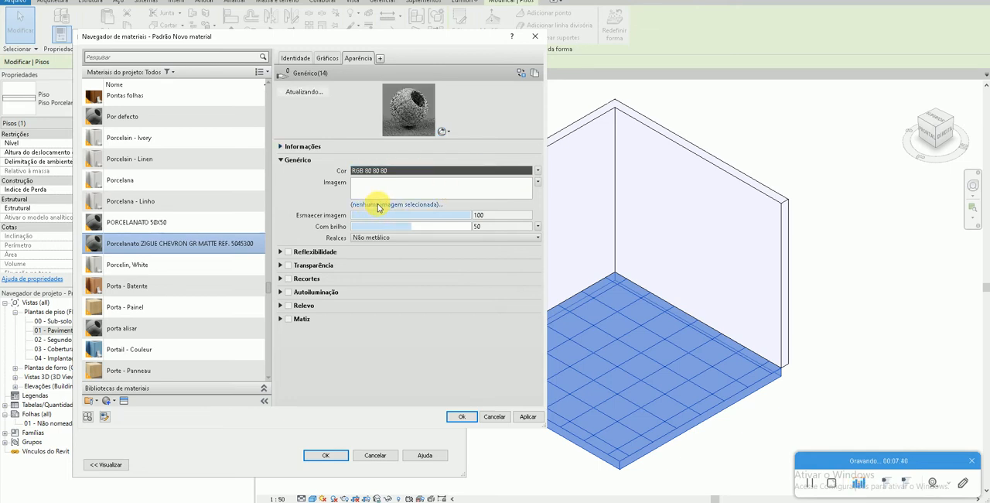
{"action": "left_click", "coordinate": [379, 205]}
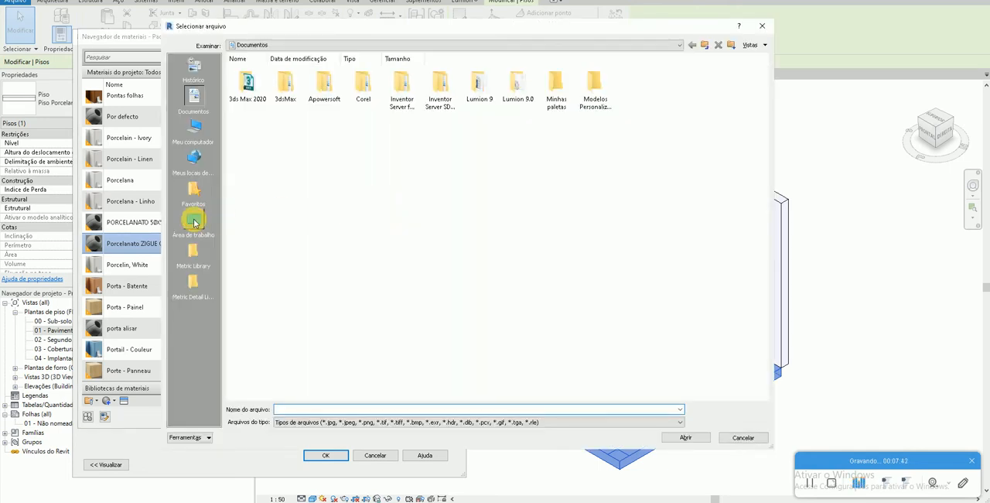
{"action": "left_click", "coordinate": [194, 225]}
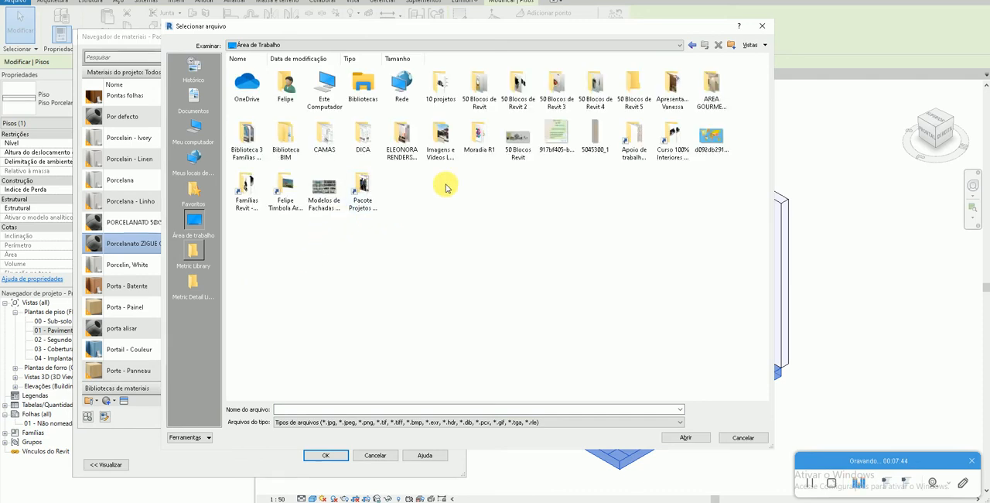
{"action": "left_click", "coordinate": [592, 147]}
{"action": "left_click", "coordinate": [685, 437]}
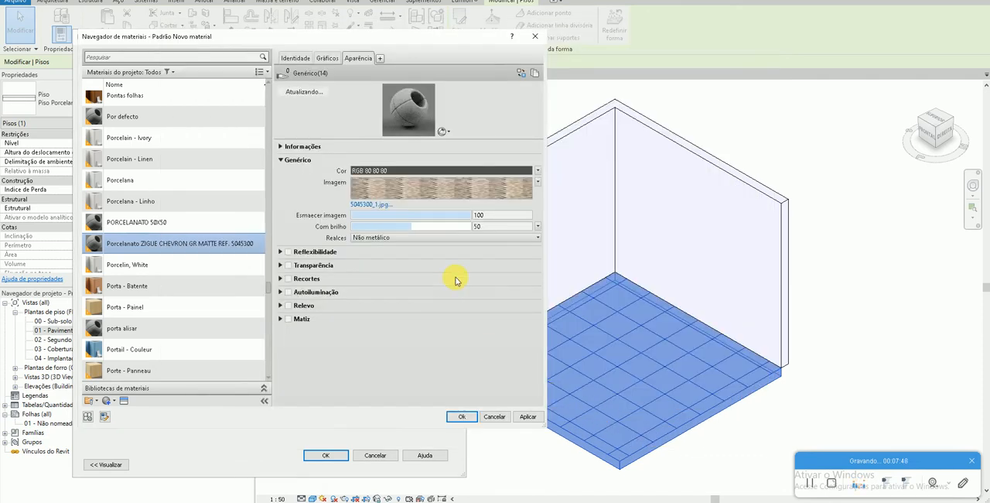
- Enlarge the texture preview, unlink the sample width and height of 5045300_1.jpg, and set the height to 1.2 m
{"action": "left_click", "coordinate": [526, 189]}
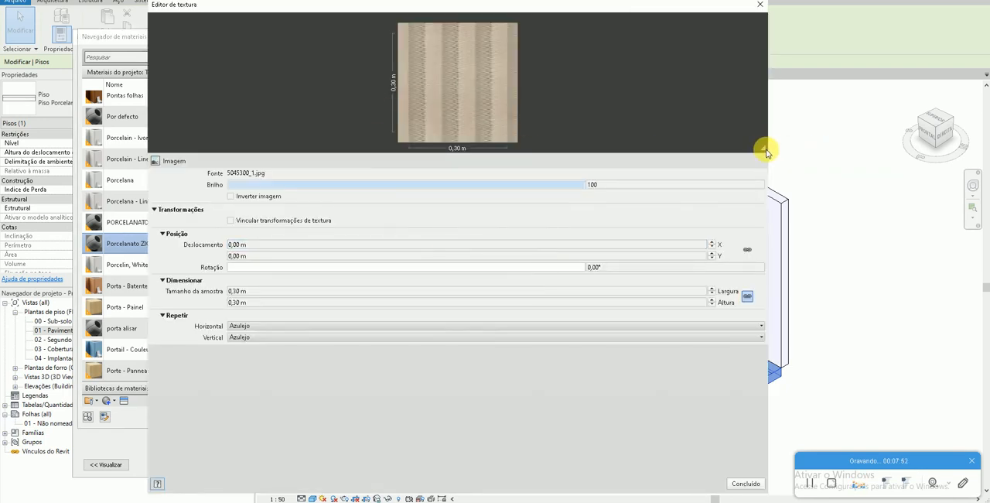
{"action": "left_click_drag", "start_coordinate": [766, 152], "coordinate": [764, 269]}
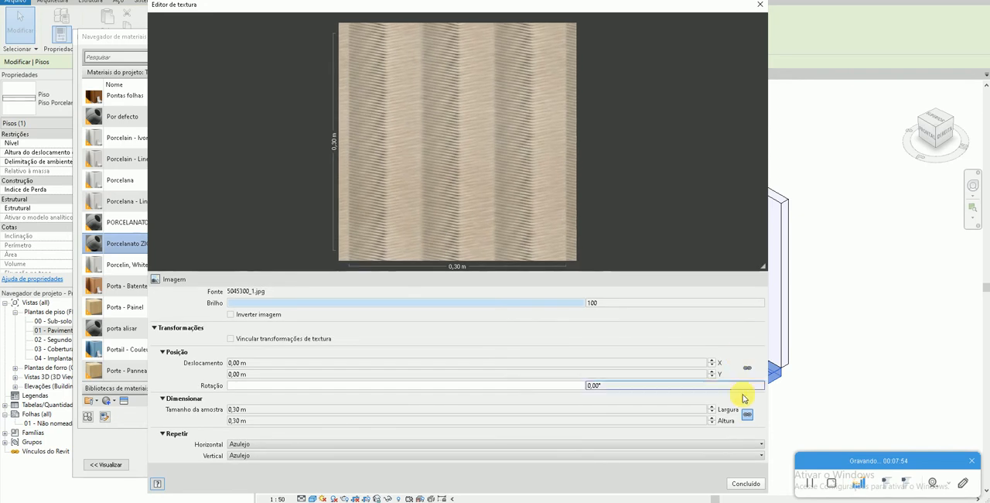
{"action": "left_click", "coordinate": [748, 415]}
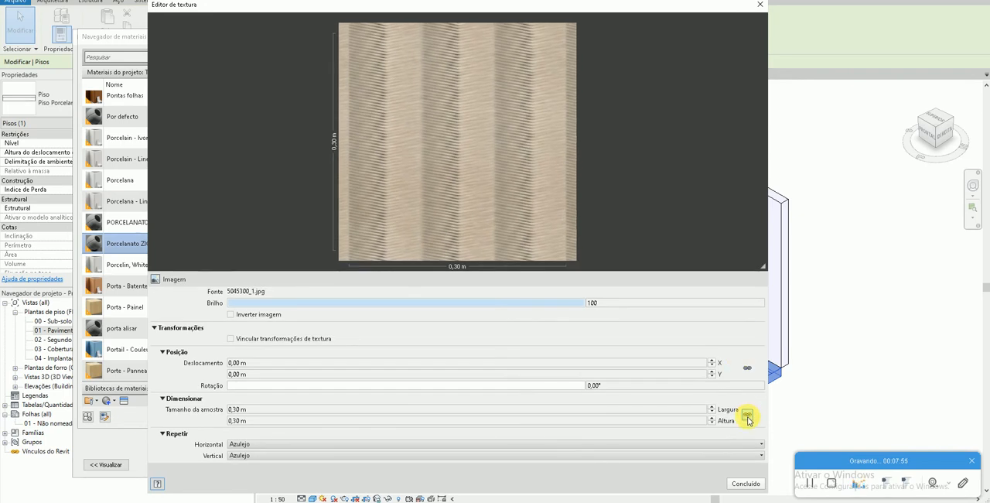
{"action": "left_click", "coordinate": [451, 422]}
{"action": "type", "text": "1,2"}
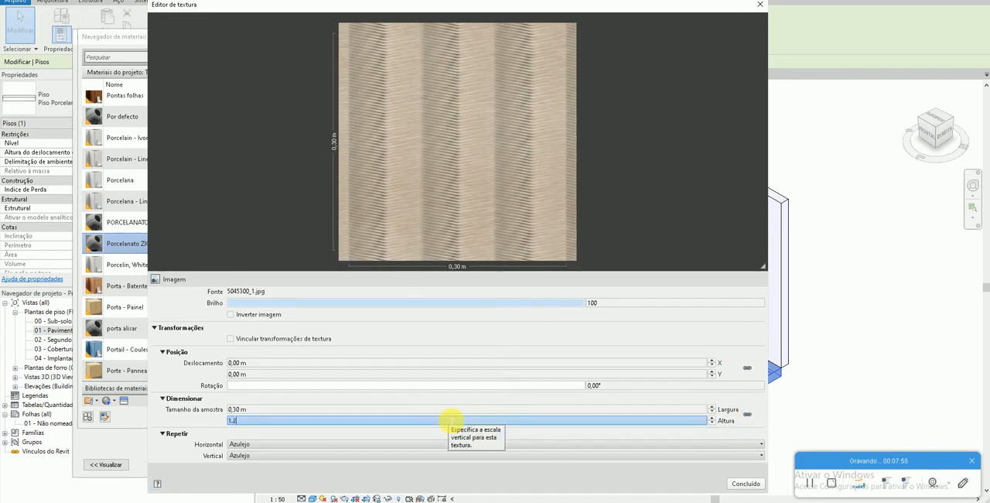
- Check the texture's sample width against the tile format on the Ceusa page, then finish the texture edit and apply the material changes
{"action": "left_click", "coordinate": [459, 411]}
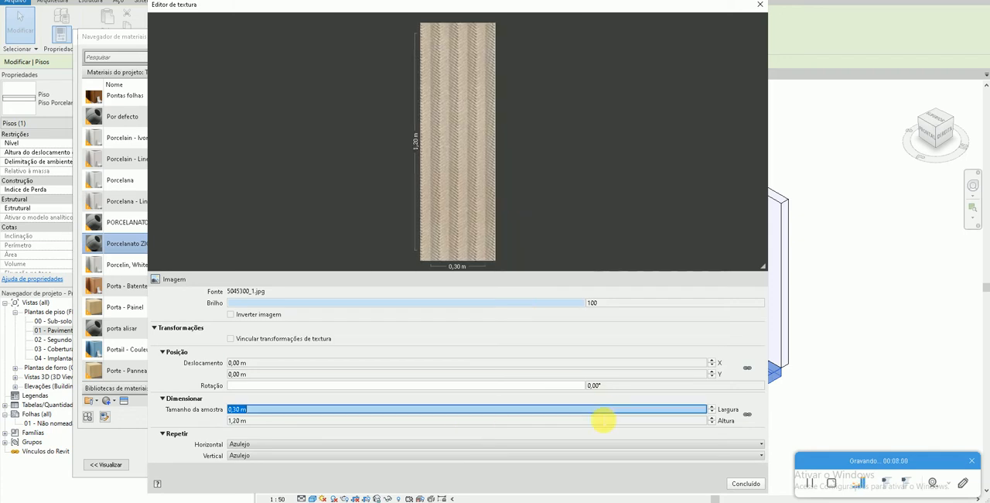
{"action": "key", "text": "alt+Tab"}
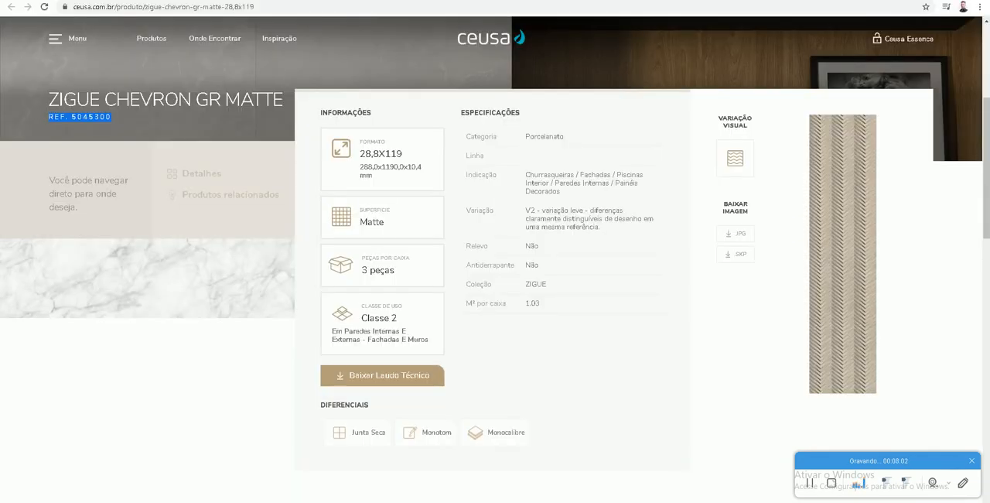
{"action": "key", "text": "alt+Tab"}
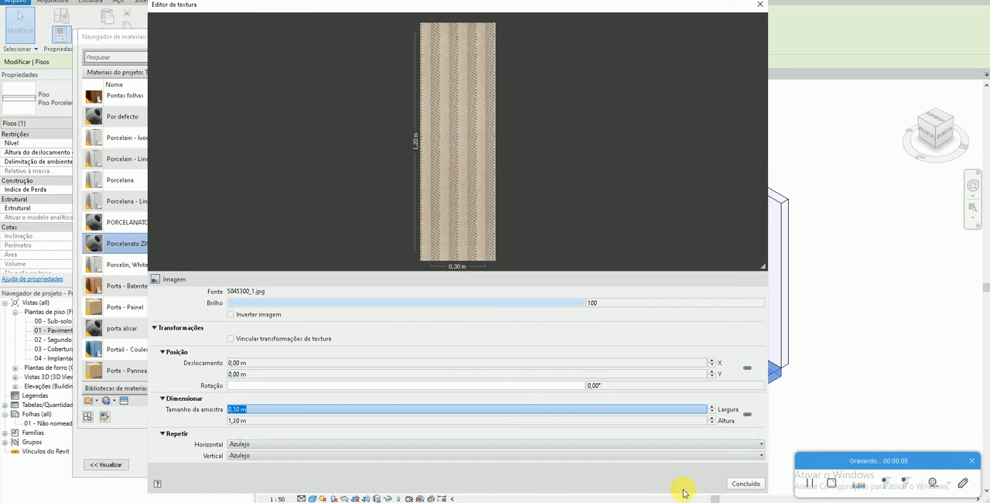
{"action": "left_click", "coordinate": [733, 485]}
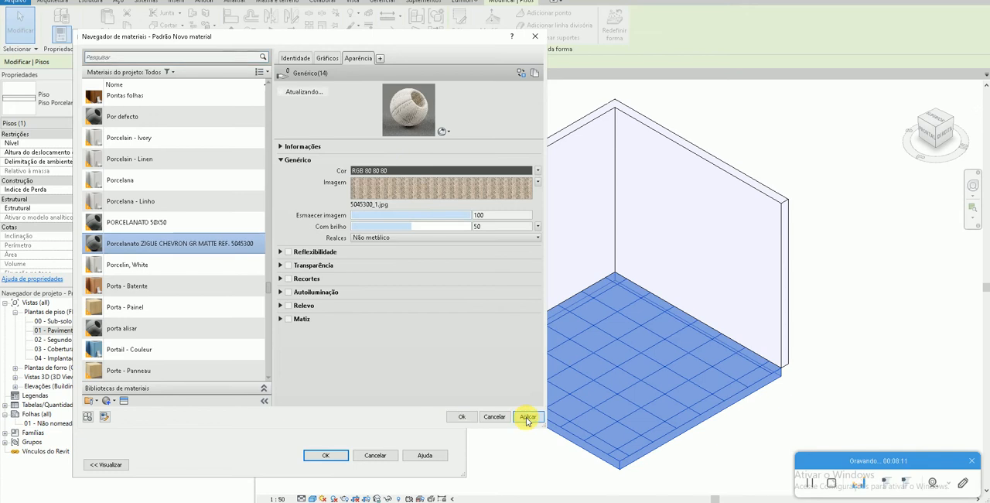
{"action": "left_click", "coordinate": [527, 418]}
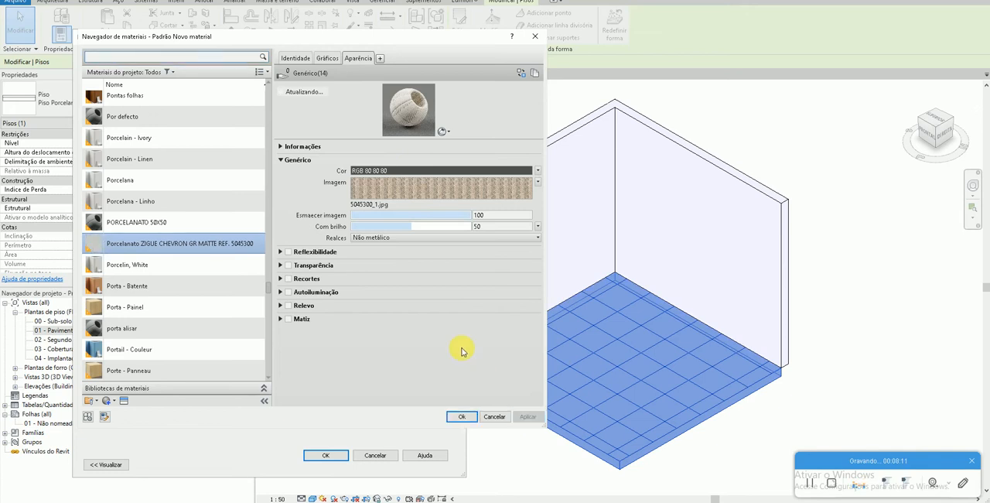
- Confirm the ZIGUE CHEVRON material for the floor's finish layer, accept the assembly and type changes, and deselect the floor
{"action": "left_click", "coordinate": [459, 417]}
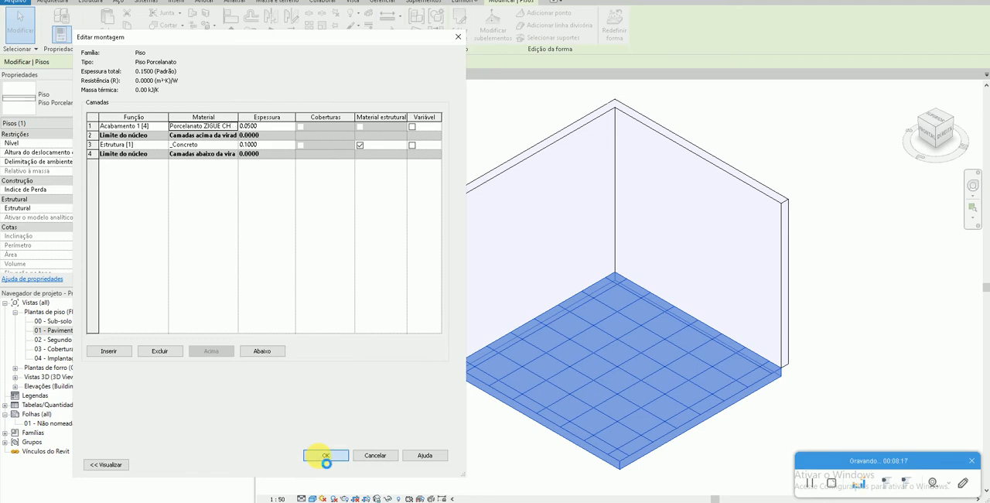
{"action": "left_click", "coordinate": [326, 456]}
{"action": "left_click", "coordinate": [332, 462]}
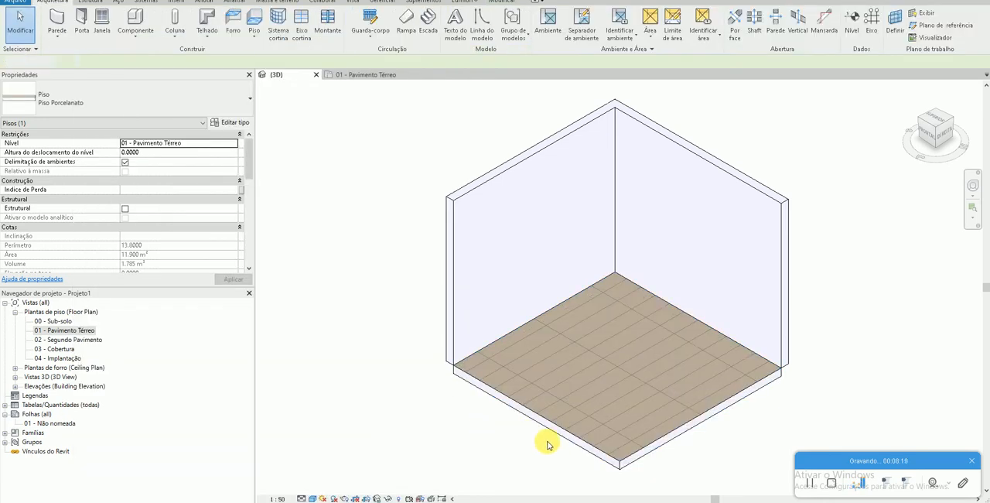
{"action": "left_click", "coordinate": [546, 445]}
- Set the 3D view's visual style to Realistic (Realista) and examine the chevron texture on the floor up close
{"action": "scroll", "coordinate": [626, 376], "scroll_direction": "up", "scroll_amount": 3}
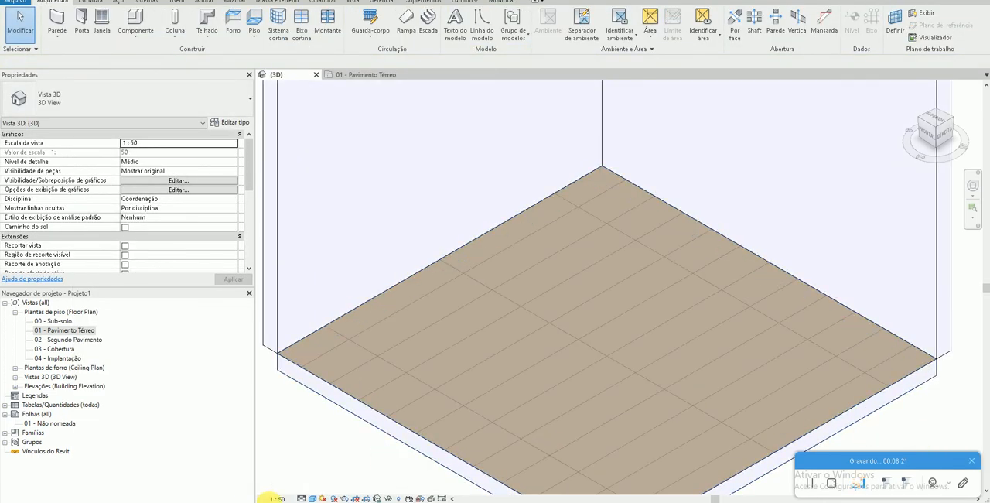
{"action": "left_click", "coordinate": [315, 499]}
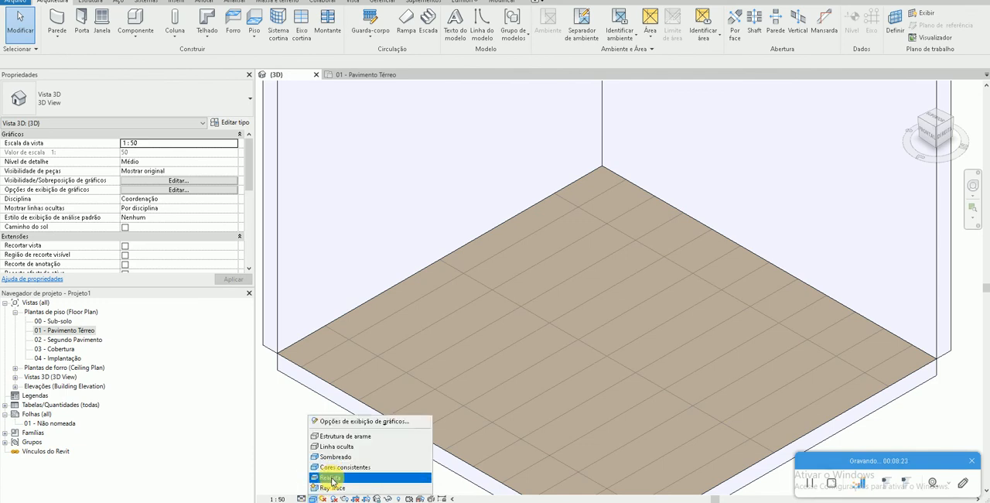
{"action": "left_click", "coordinate": [338, 479]}
{"action": "scroll", "coordinate": [708, 359], "scroll_direction": "up", "scroll_amount": 5}
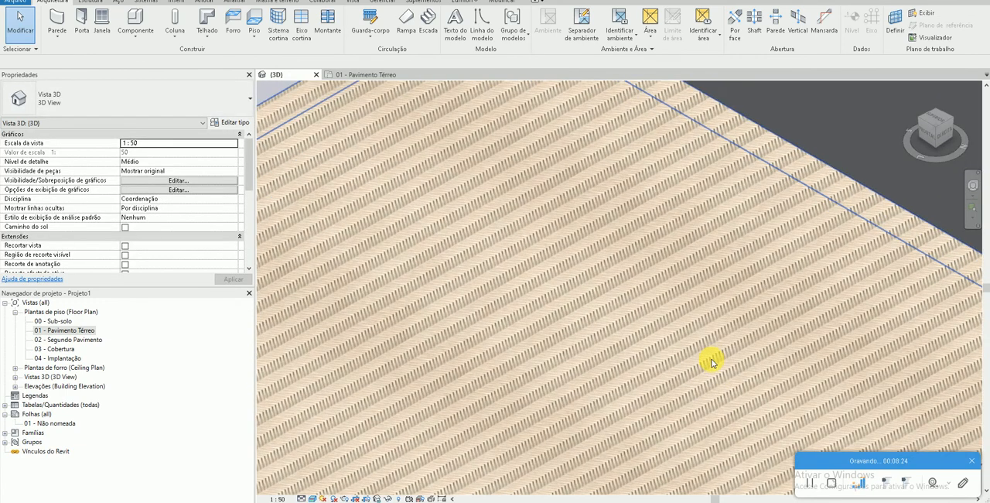
{"action": "scroll", "coordinate": [656, 424], "scroll_direction": "down", "scroll_amount": 5}
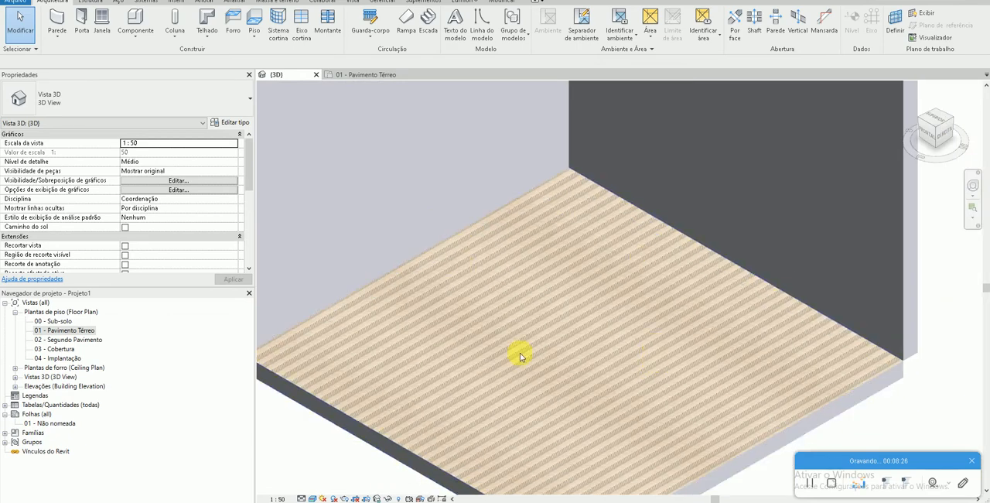
{"action": "scroll", "coordinate": [600, 363], "scroll_direction": "up", "scroll_amount": 5}
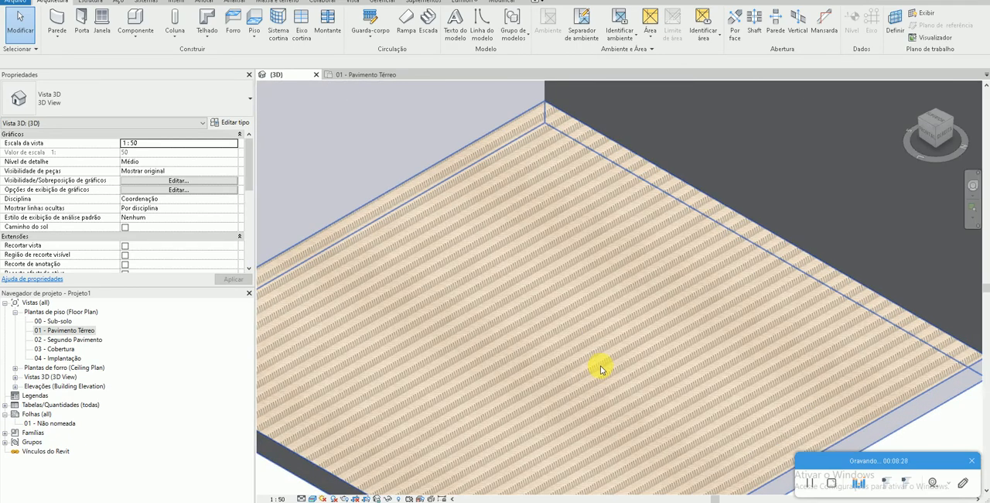
{"action": "scroll", "coordinate": [600, 384], "scroll_direction": "up", "scroll_amount": 2}
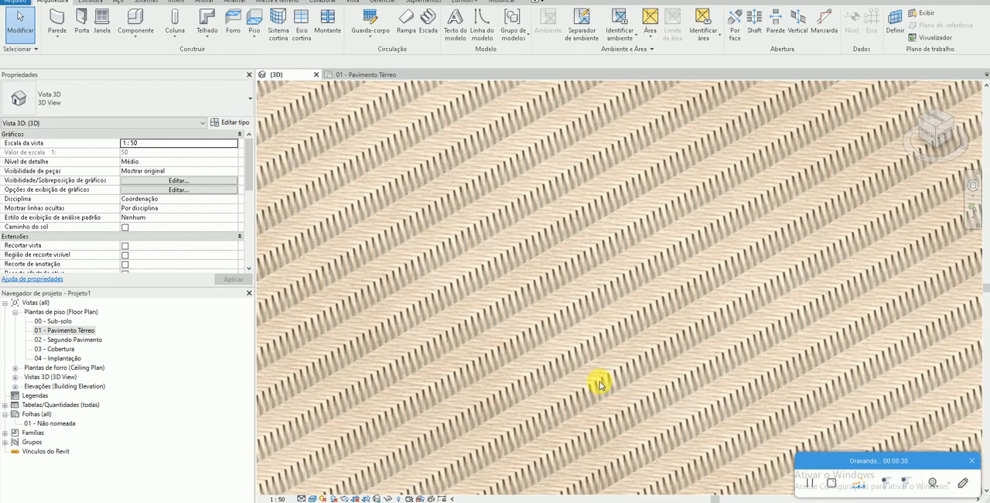
{"action": "scroll", "coordinate": [599, 384], "scroll_direction": "down", "scroll_amount": 6}
{"action": "scroll", "coordinate": [600, 331], "scroll_direction": "down", "scroll_amount": 2}
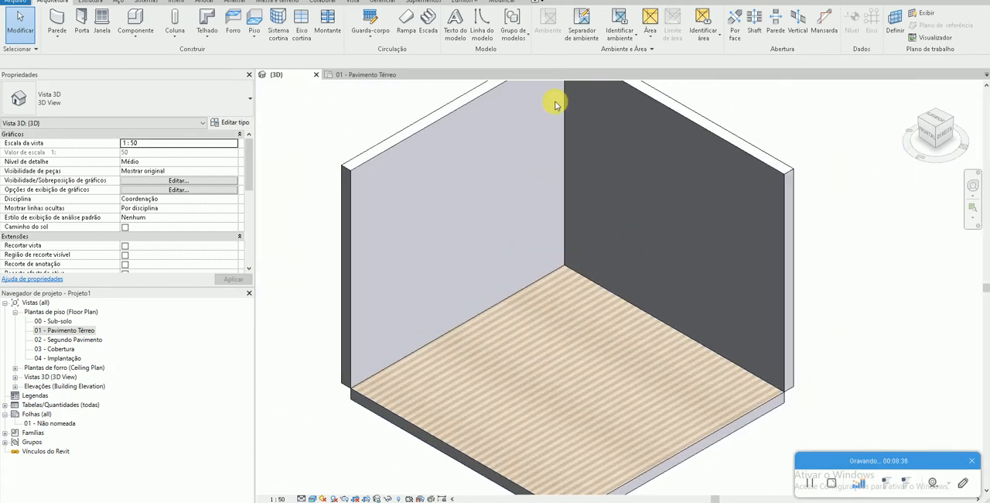
- Paint both interior wall faces with the Porcelanato ZIGUE CHEVRON material, searching the project materials for CHEVR, and inspect the painted texture
{"action": "left_click", "coordinate": [501, 2]}
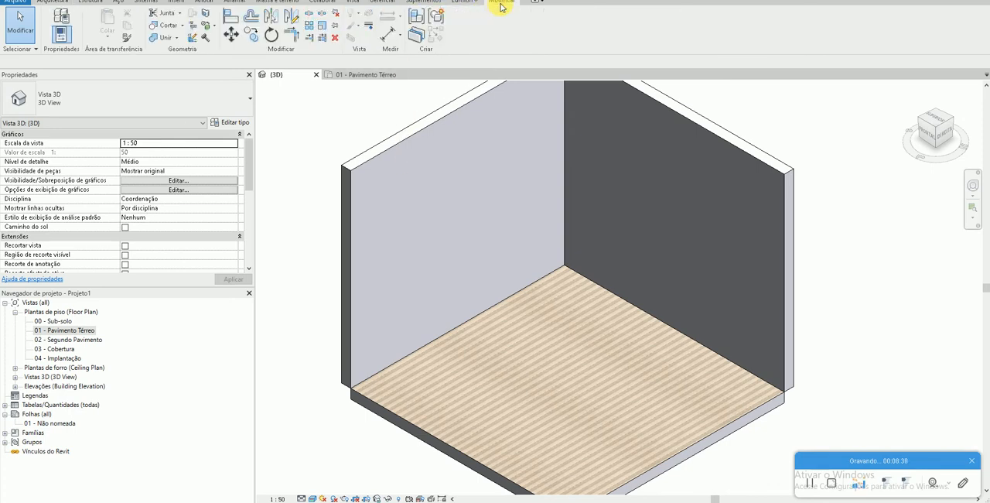
{"action": "left_click", "coordinate": [214, 27]}
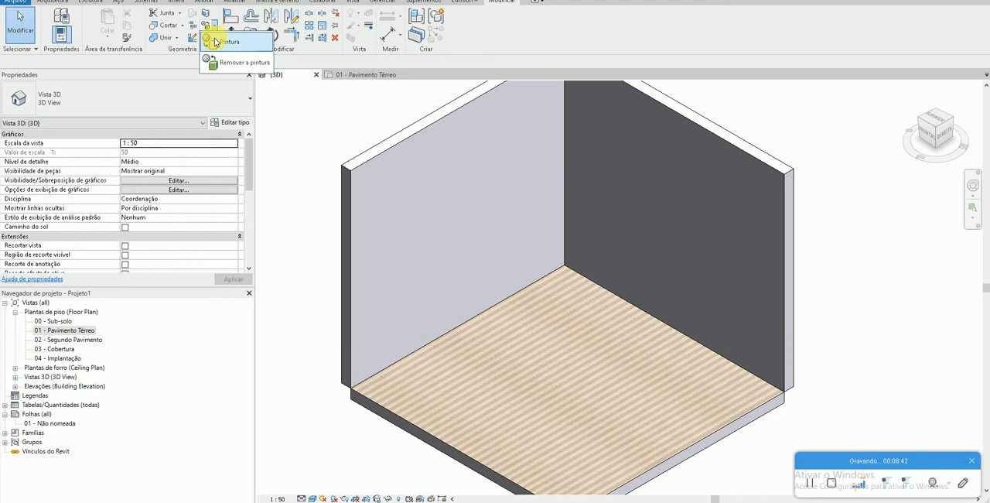
{"action": "left_click", "coordinate": [213, 38]}
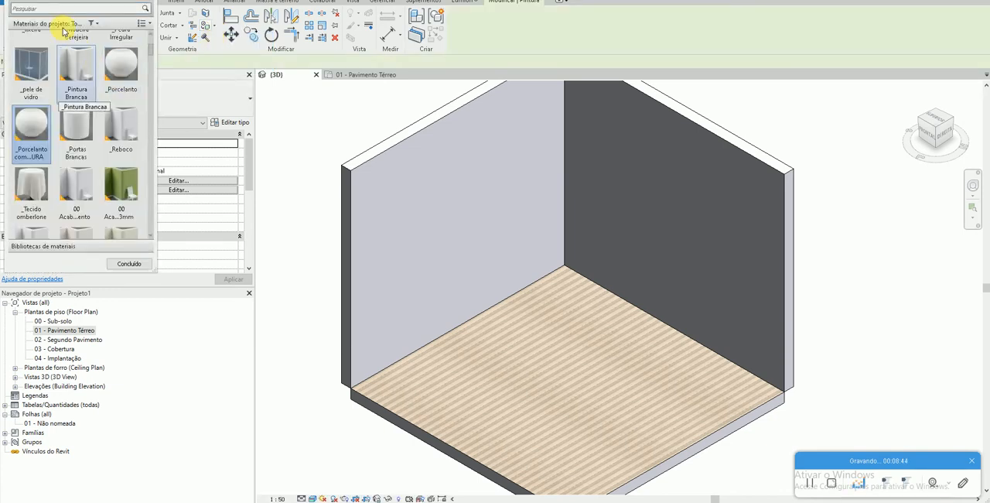
{"action": "type", "text": "CHEVR"}
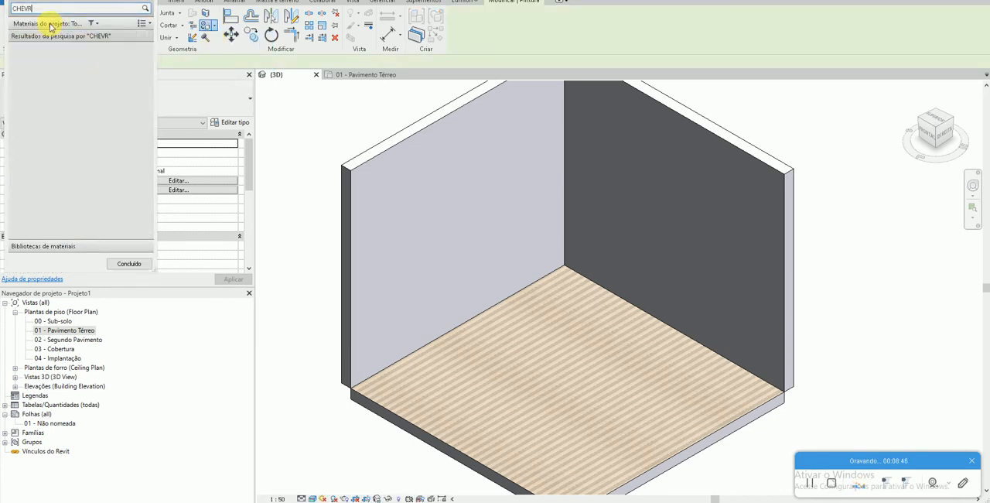
{"action": "left_click", "coordinate": [37, 66]}
{"action": "left_click", "coordinate": [644, 203]}
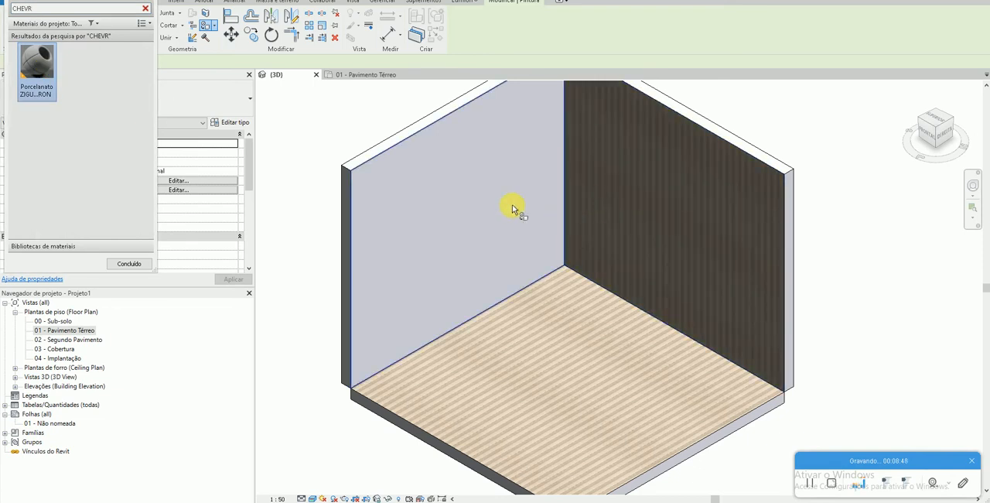
{"action": "left_click", "coordinate": [510, 221]}
{"action": "key", "text": "Escape"}
{"action": "scroll", "coordinate": [425, 227], "scroll_direction": "up", "scroll_amount": 2}
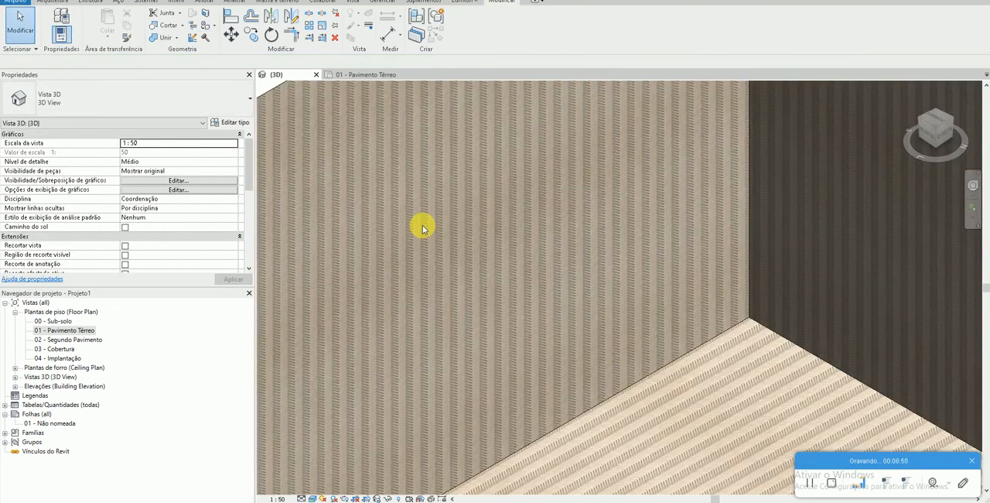
{"action": "scroll", "coordinate": [524, 237], "scroll_direction": "up", "scroll_amount": 4}
{"action": "scroll", "coordinate": [525, 239], "scroll_direction": "down", "scroll_amount": 5}
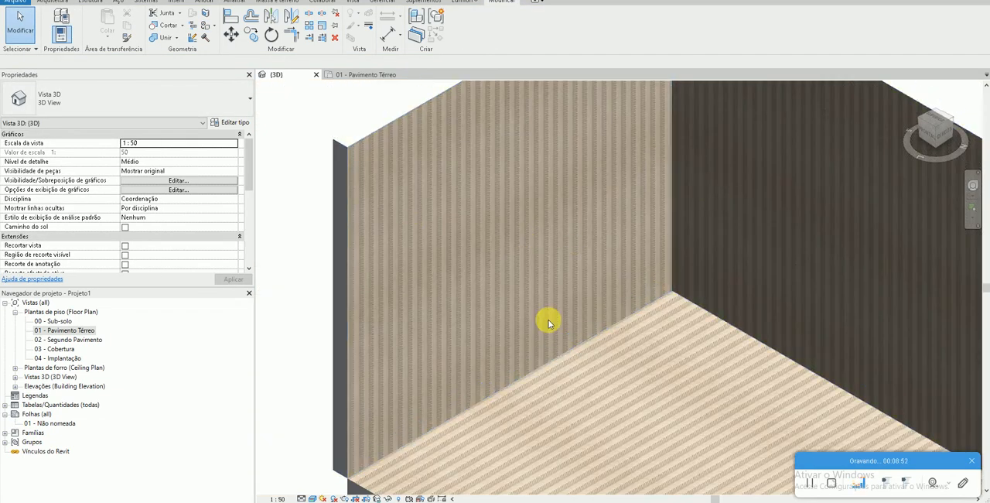
{"action": "scroll", "coordinate": [610, 350], "scroll_direction": "down", "scroll_amount": 3}
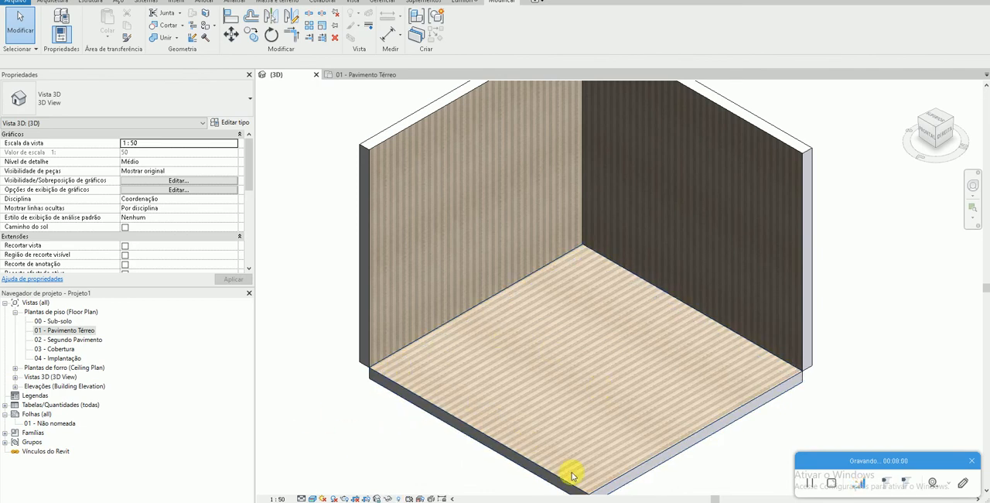
- Switch to the browser and review the format and specifications on Ceusa's PULPIS BEGE POLIDO product page
{"action": "left_click", "coordinate": [100, 500]}
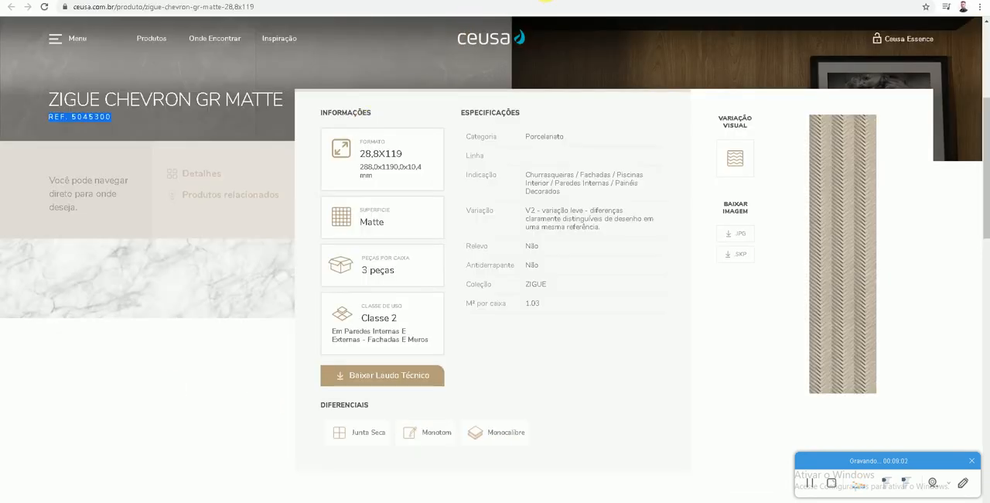
{"action": "left_click", "coordinate": [727, 1]}
{"action": "scroll", "coordinate": [296, 299], "scroll_direction": "down", "scroll_amount": 3}
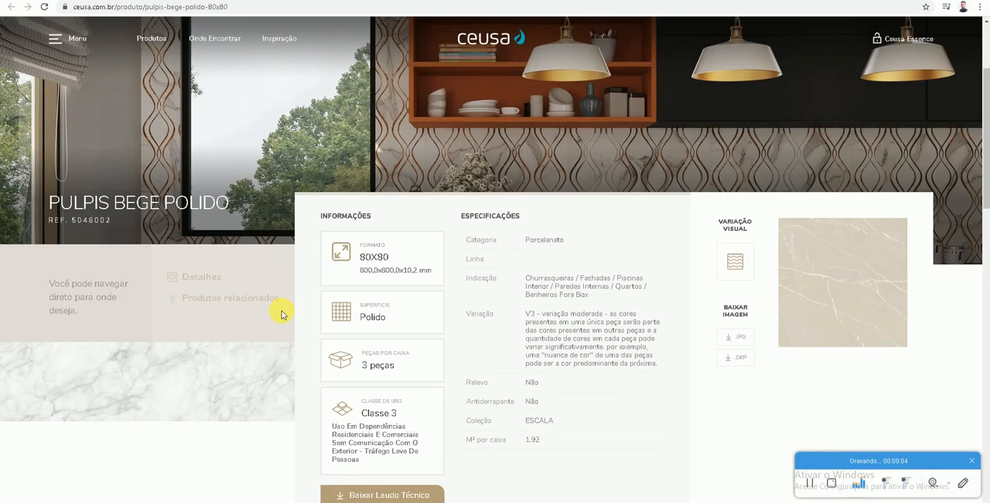
{"action": "scroll", "coordinate": [449, 384], "scroll_direction": "down", "scroll_amount": 1}
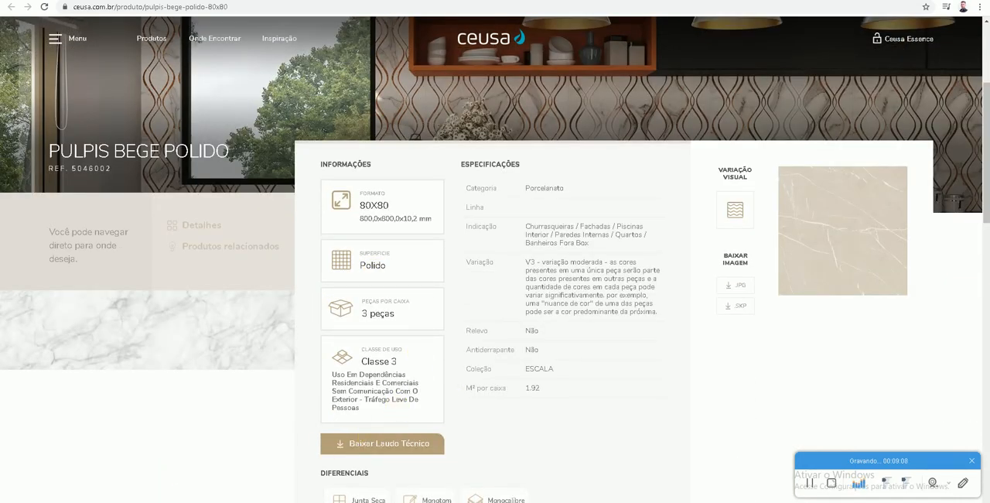
- Switch back to Revit and create a new material from the material browser of the Piso Porcelanato floor's Acabamento 1 [4] layer
{"action": "left_click", "coordinate": [365, 501]}
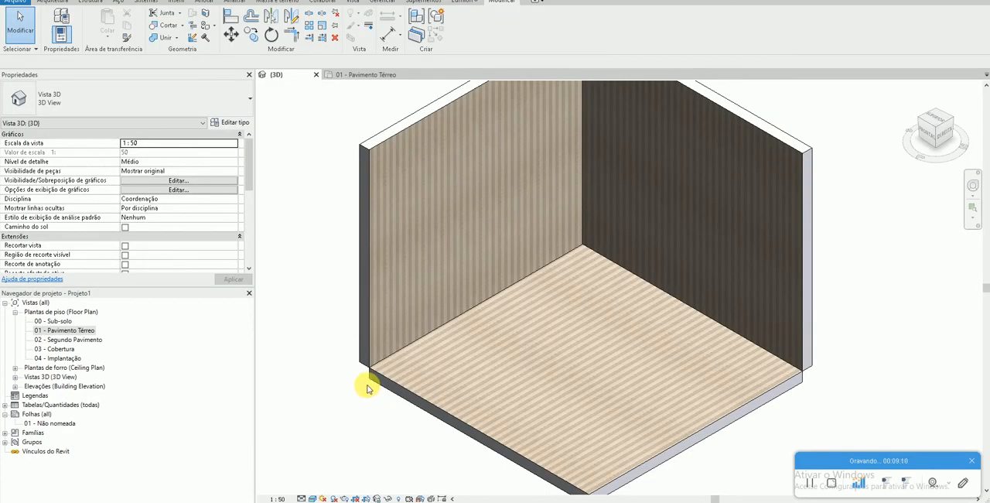
{"action": "left_click", "coordinate": [457, 401]}
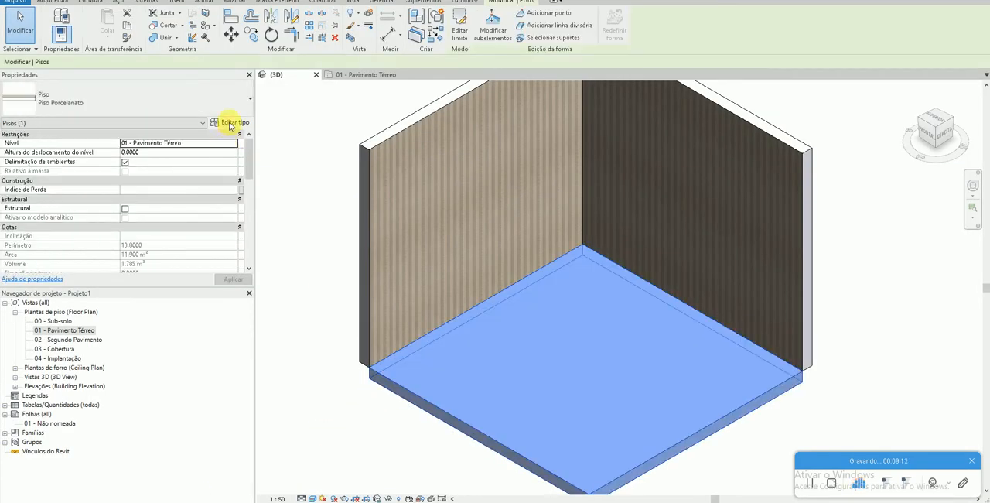
{"action": "left_click", "coordinate": [229, 126]}
{"action": "left_click", "coordinate": [347, 142]}
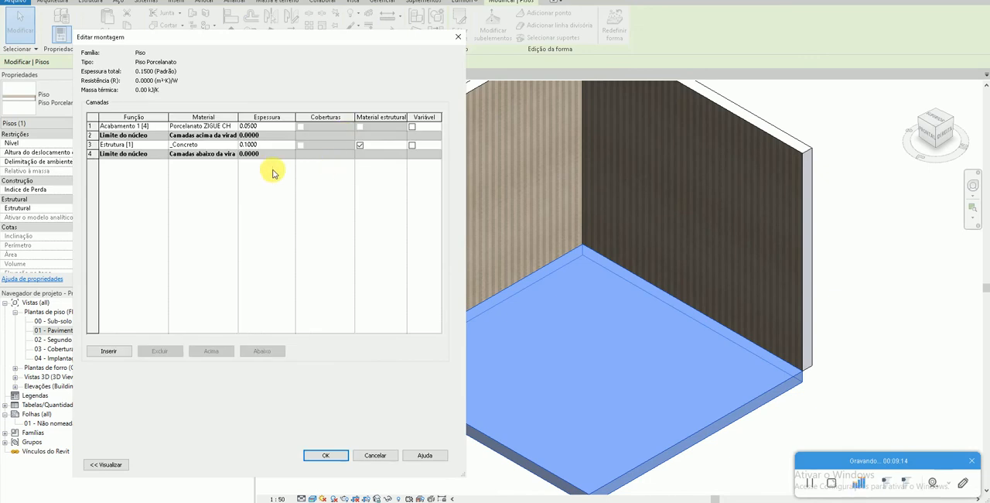
{"action": "left_click", "coordinate": [232, 127]}
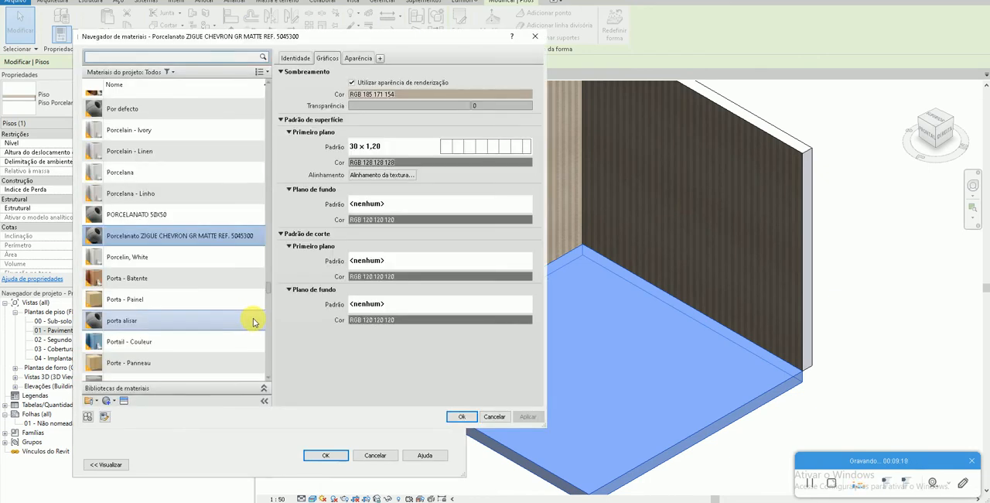
{"action": "left_click", "coordinate": [106, 401]}
{"action": "left_click", "coordinate": [106, 402]}
{"action": "left_click", "coordinate": [109, 403]}
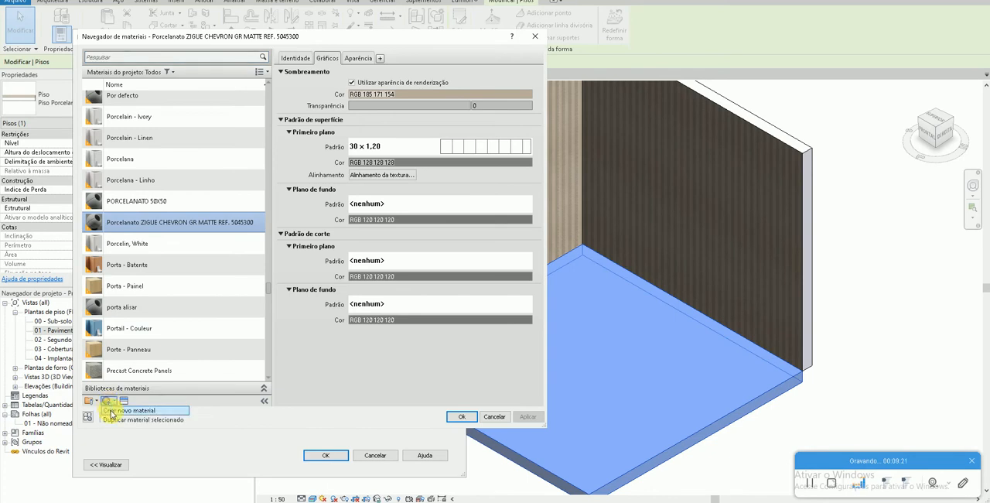
{"action": "left_click", "coordinate": [111, 409]}
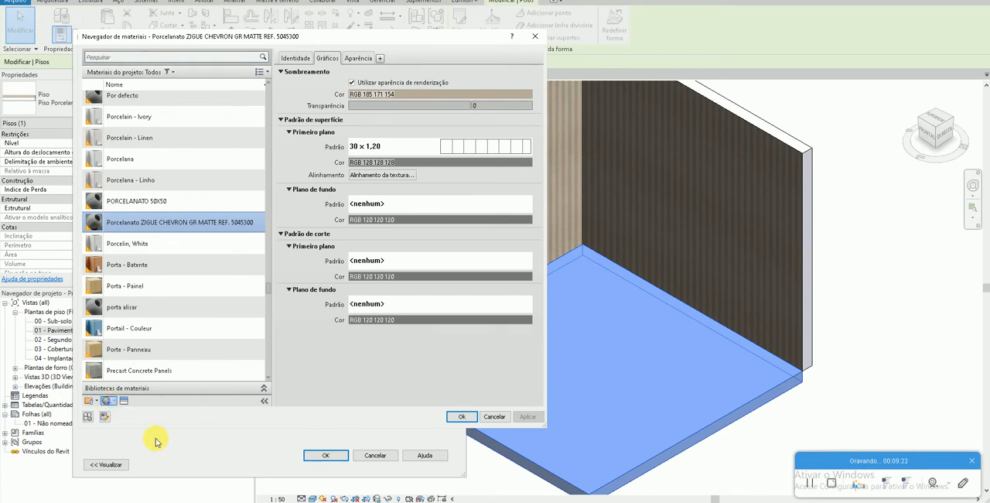
- Copy the product name from the Ceusa page in the browser and rename the new Revit material as Porcelanato PULPIS BEGE POLIDO
{"action": "key", "text": "alt+Tab"}
{"action": "left_click_drag", "start_coordinate": [231, 159], "coordinate": [47, 157]}
{"action": "key", "text": "ctrl+c"}
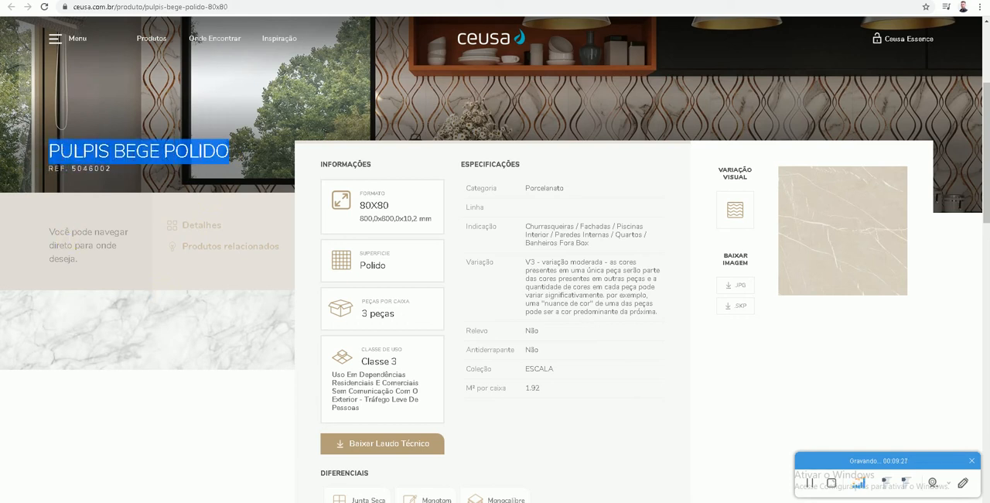
{"action": "left_click", "coordinate": [81, 502]}
{"action": "left_click", "coordinate": [55, 502]}
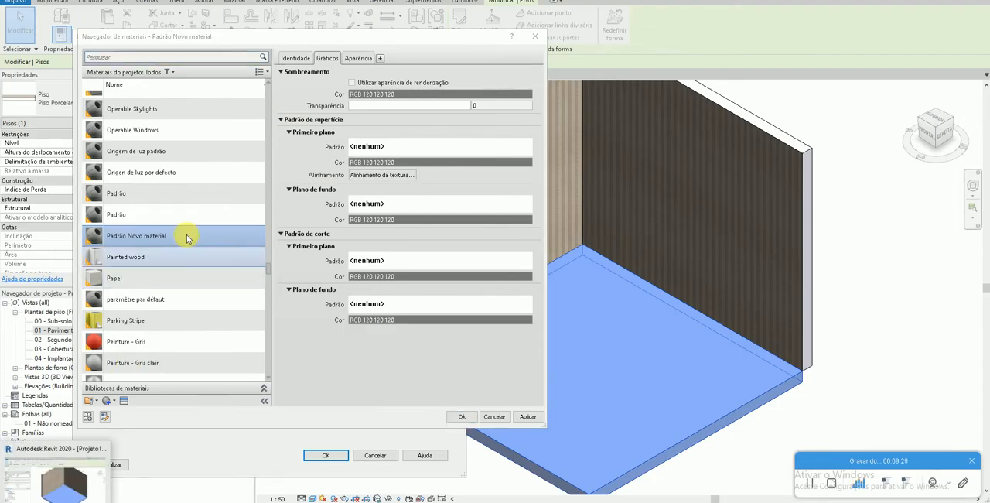
{"action": "right_click", "coordinate": [167, 236]}
{"action": "left_click", "coordinate": [178, 263]}
{"action": "key", "text": "ctrl+v"}
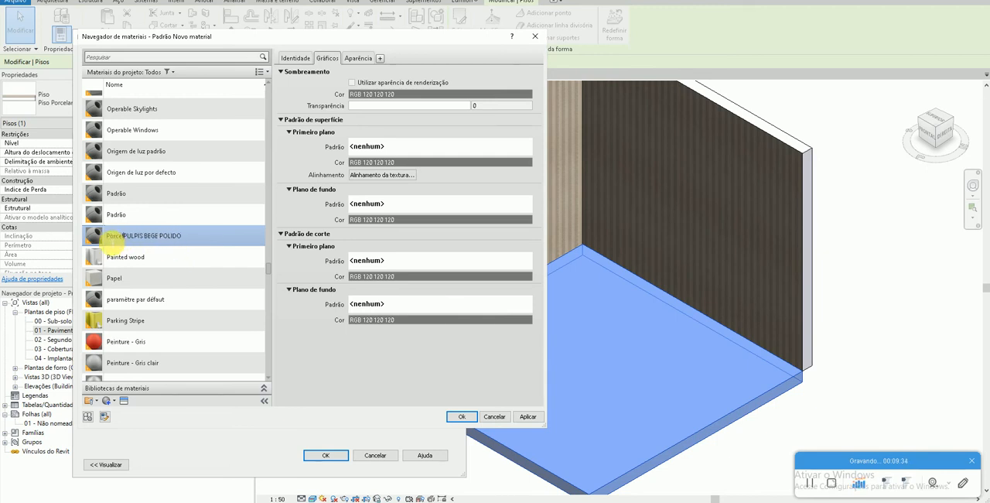
{"action": "key", "text": "Return"}
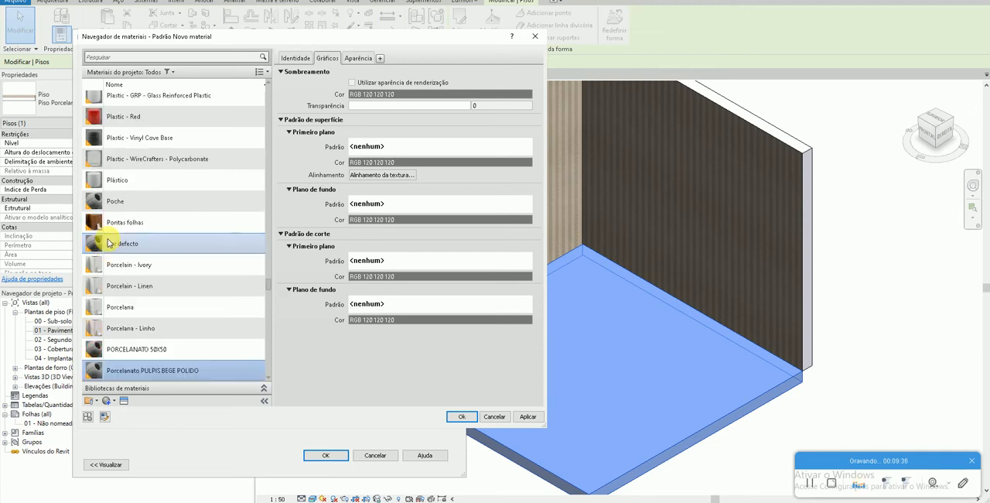
- Append REF. 5046002 from the Ceusa page to the PULPIS BEGE POLIDO material's name and enable the use of render appearance for its shading
{"action": "key", "text": "alt+Tab"}
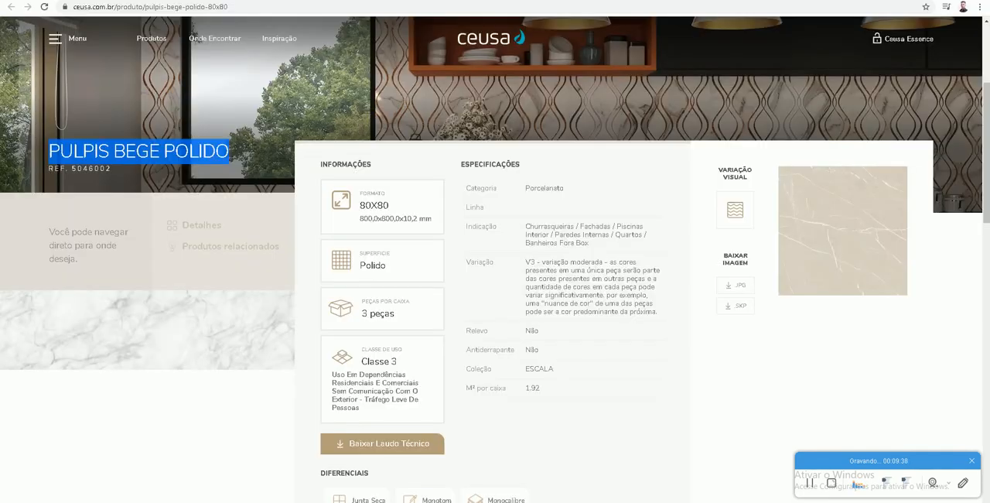
{"action": "left_click_drag", "start_coordinate": [113, 172], "coordinate": [61, 174]}
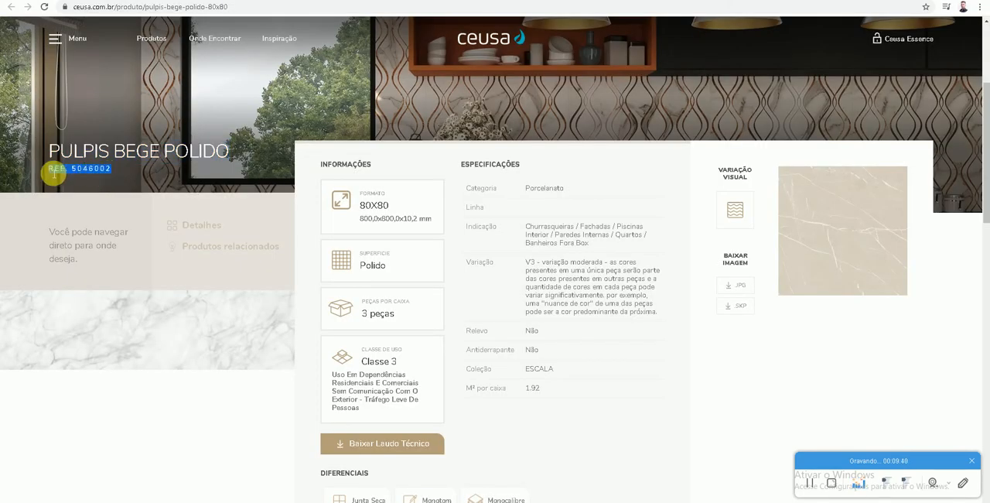
{"action": "key", "text": "alt+Tab"}
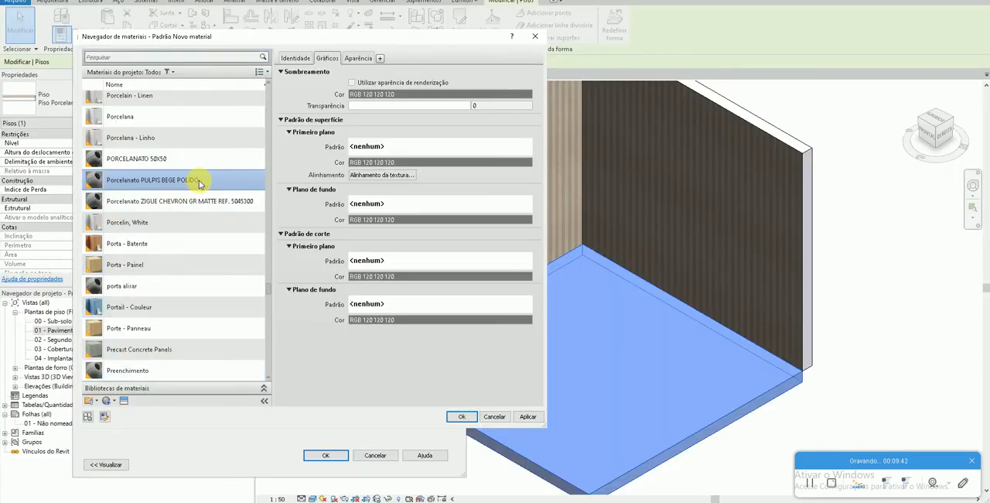
{"action": "right_click", "coordinate": [210, 181]}
{"action": "left_click", "coordinate": [221, 207]}
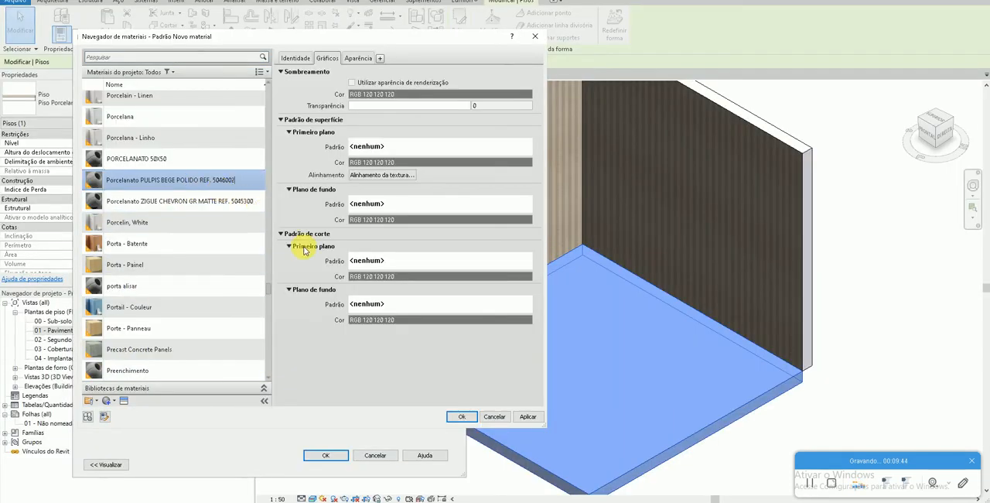
{"action": "left_click", "coordinate": [351, 83]}
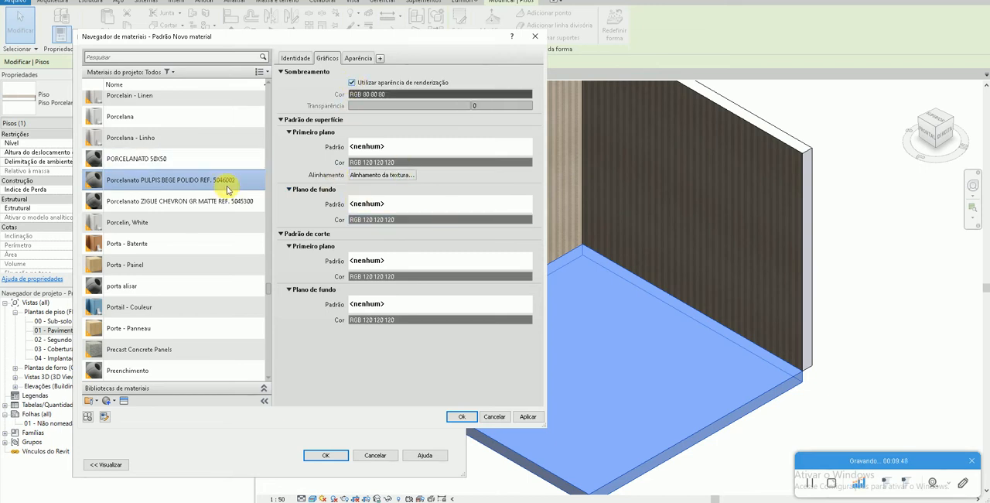
- Add a model surface pattern named 80 x 80 for the material's foreground, using the crosshatch configuration
{"action": "left_click", "coordinate": [361, 149]}
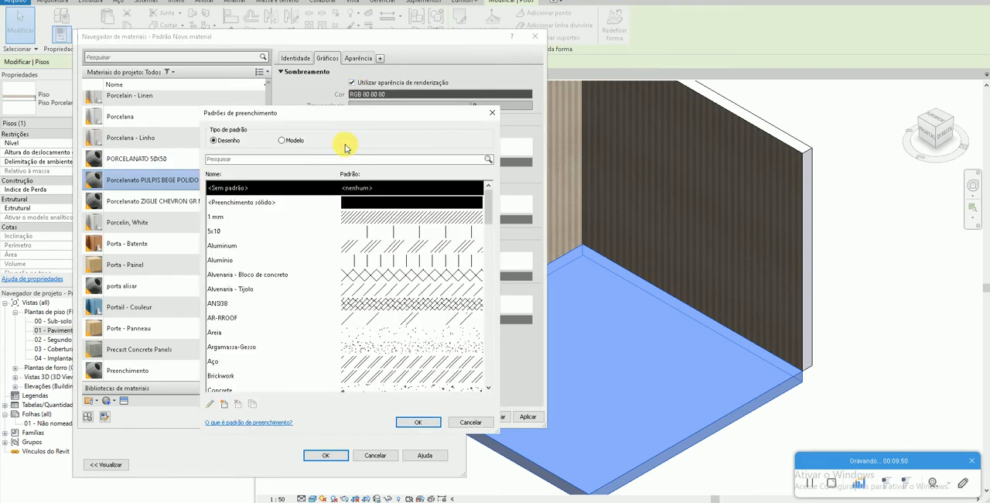
{"action": "left_click", "coordinate": [283, 140]}
{"action": "scroll", "coordinate": [248, 333], "scroll_direction": "down", "scroll_amount": 5}
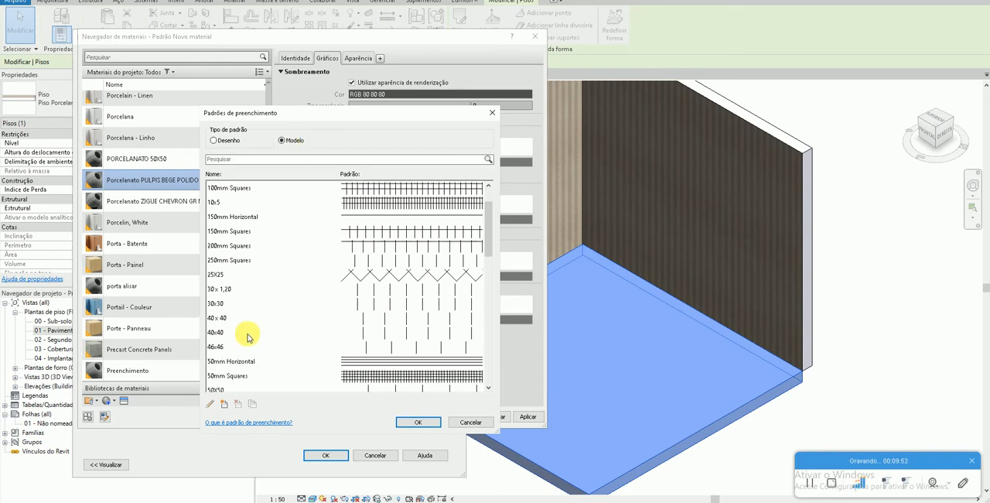
{"action": "left_click", "coordinate": [224, 405]}
{"action": "type", "text": "80 x "}
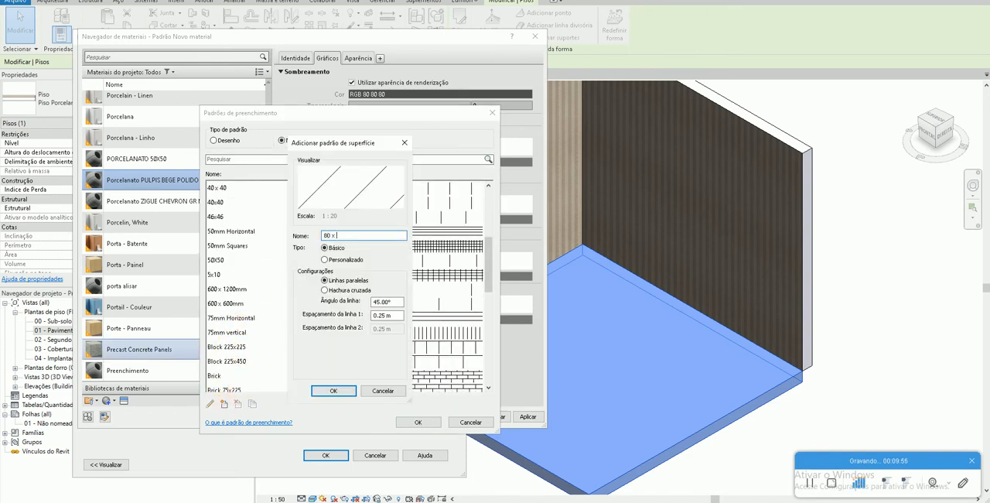
{"action": "type", "text": "80"}
{"action": "left_click", "coordinate": [325, 290]}
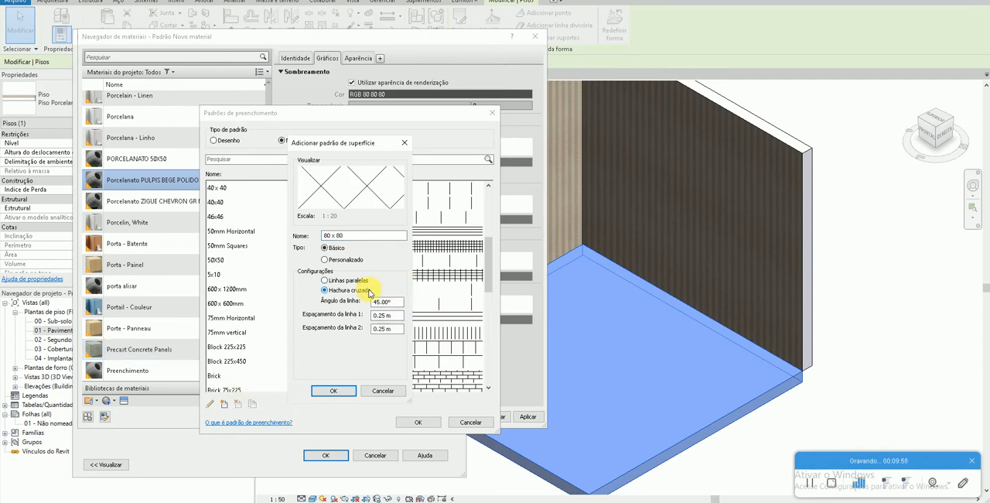
- Set the 80 x 80 pattern's line angle to 0 and both line spacings to 0.8 m, and assign it to the surface foreground
{"action": "left_click_drag", "start_coordinate": [402, 303], "coordinate": [375, 315]}
{"action": "type", "text": "0.8"}
{"action": "key", "text": "Tab"}
{"action": "type", "text": "."}
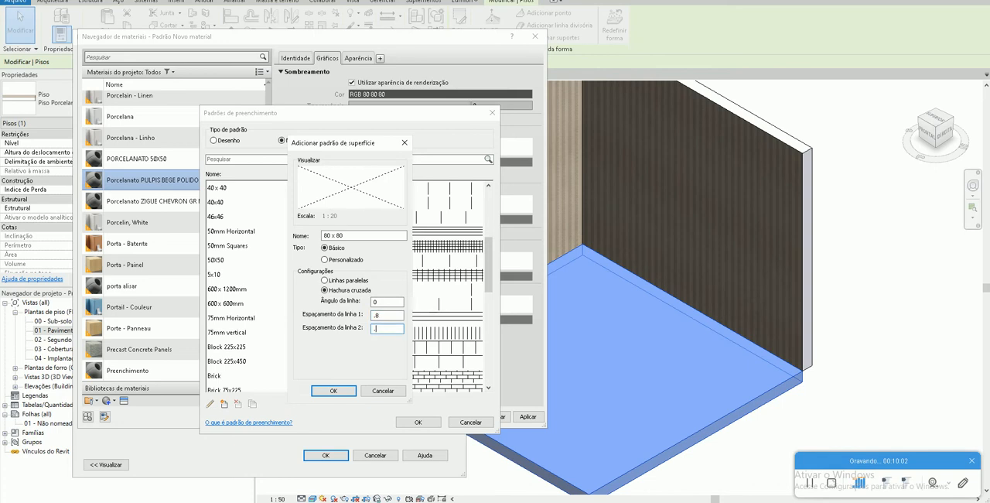
{"action": "type", "text": "8"}
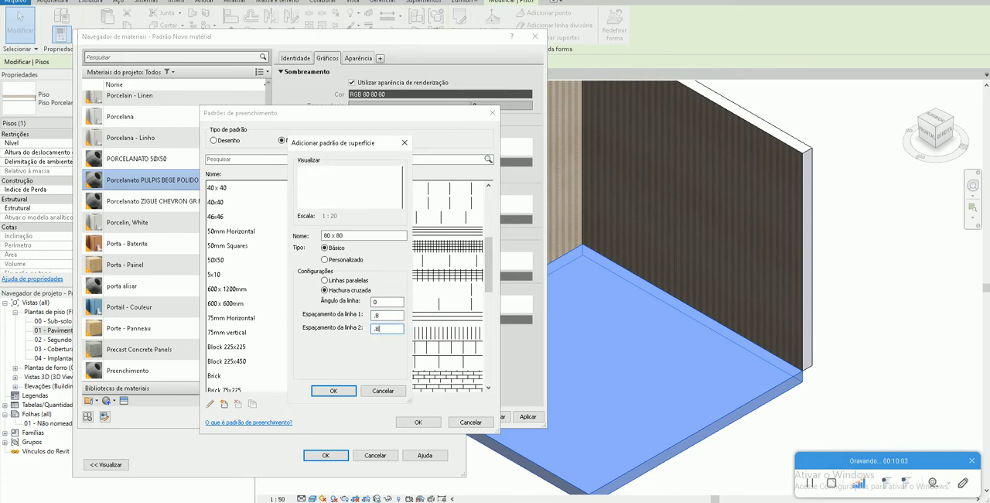
{"action": "left_click", "coordinate": [334, 390]}
{"action": "left_click", "coordinate": [418, 421]}
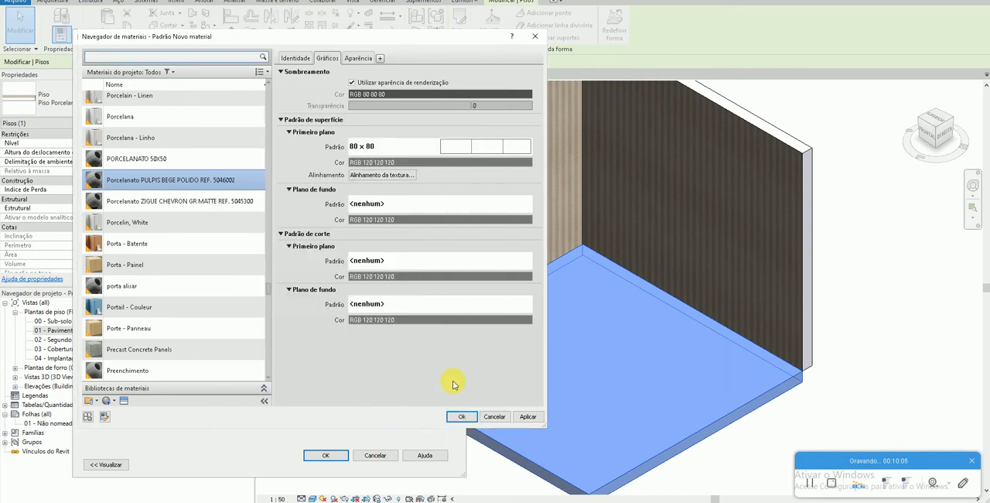
- Set the foreground surface pattern colour to RGB 128-128-128 and apply the change to the material
{"action": "left_click", "coordinate": [360, 162]}
{"action": "left_click", "coordinate": [243, 216]}
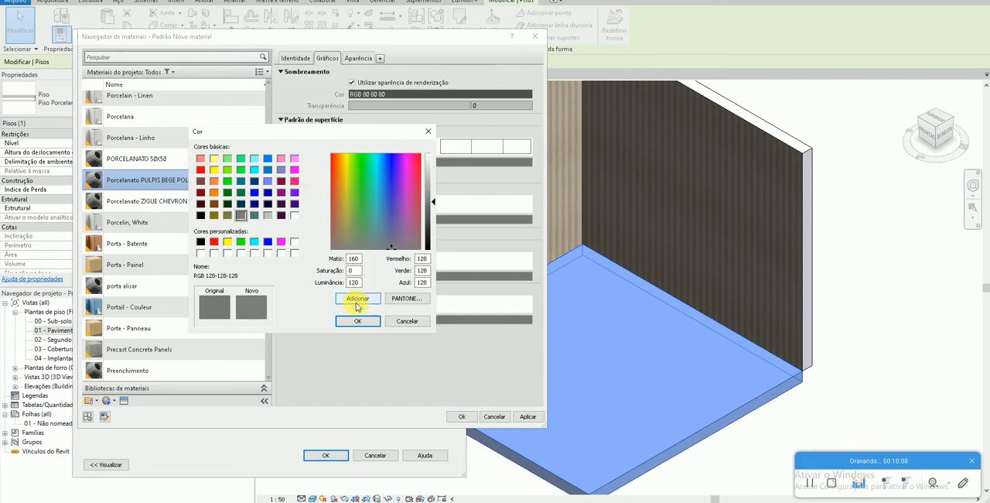
{"action": "left_click", "coordinate": [360, 322]}
{"action": "left_click", "coordinate": [528, 417]}
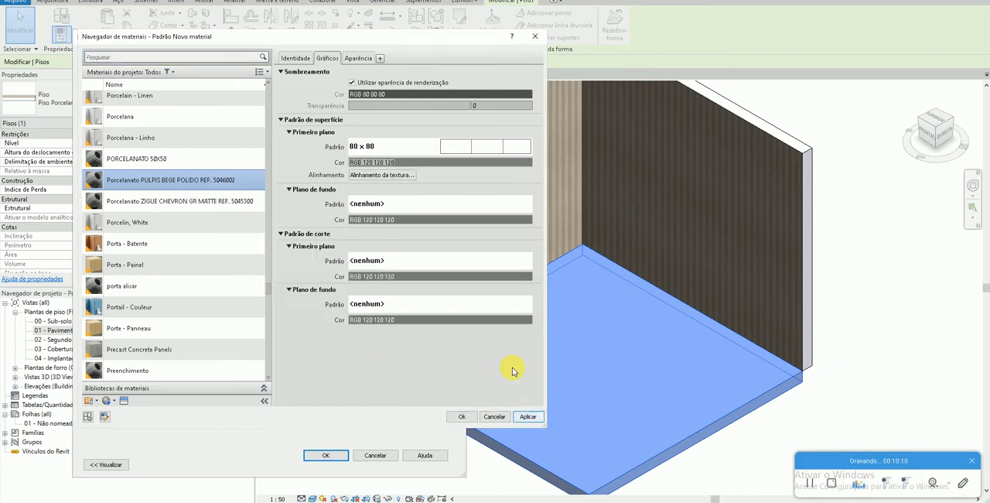
- Show the material's appearance settings and switch to Ceusa's PULPIS BEGE POLIDO page in the browser
{"action": "left_click", "coordinate": [352, 61]}
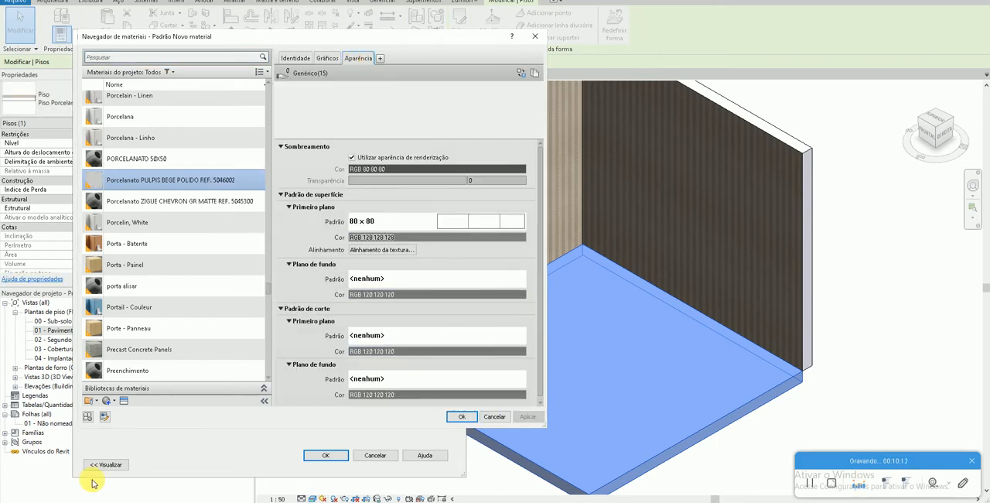
{"action": "left_click", "coordinate": [78, 499]}
{"action": "right_click", "coordinate": [831, 227]}
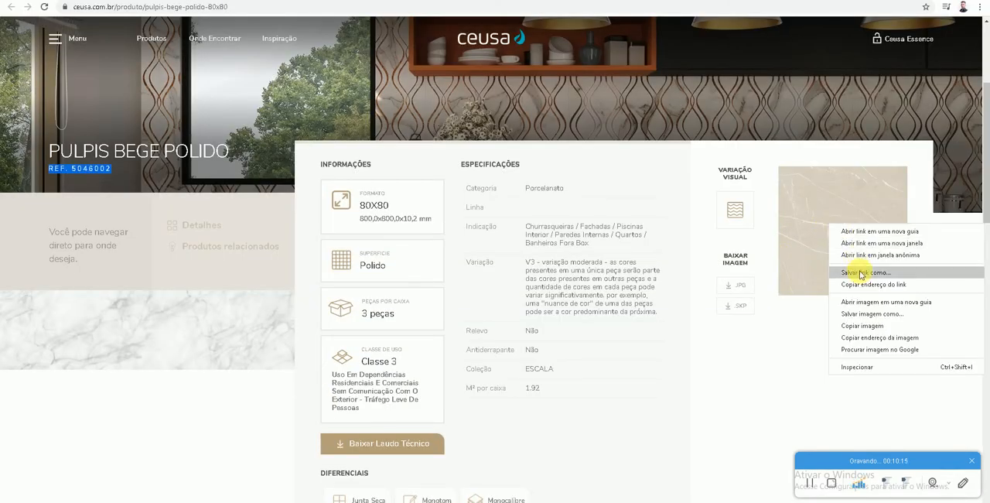
{"action": "left_click", "coordinate": [862, 322]}
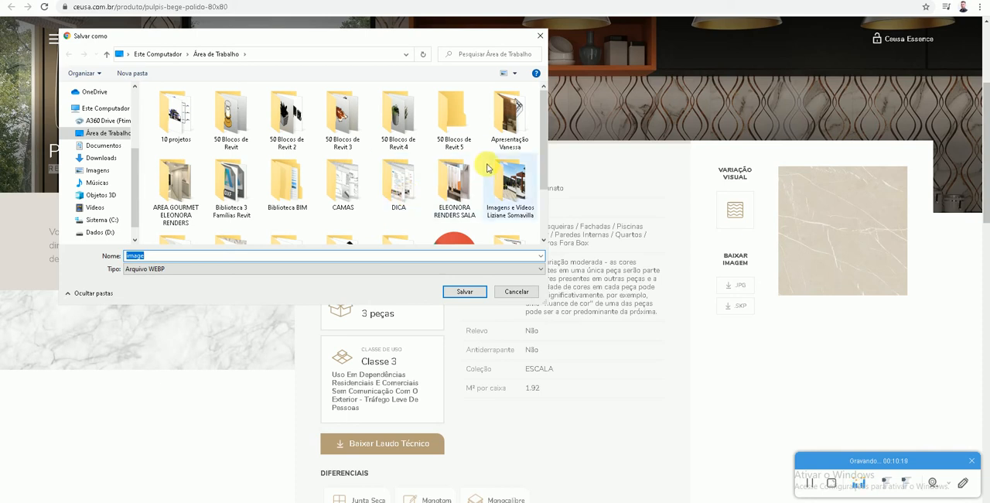
{"action": "scroll", "coordinate": [309, 194], "scroll_direction": "down", "scroll_amount": 1}
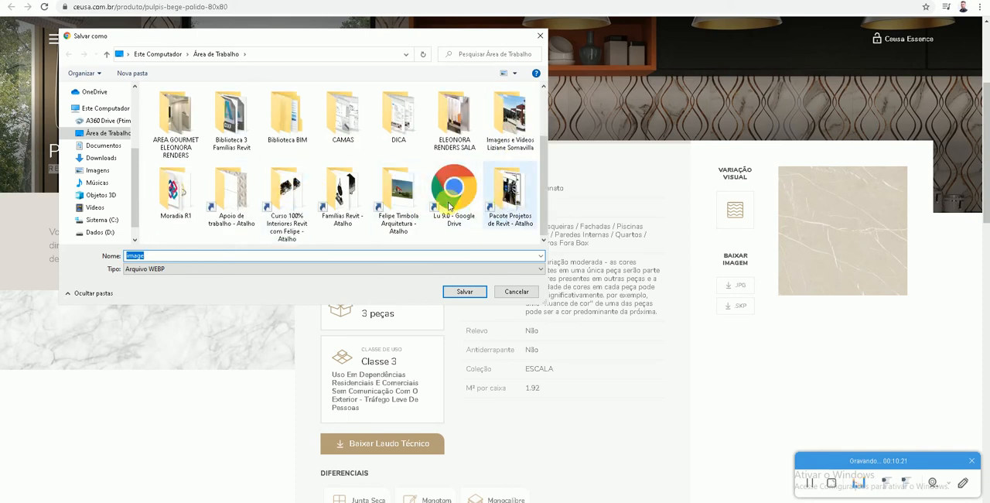
{"action": "double_click", "coordinate": [235, 194]}
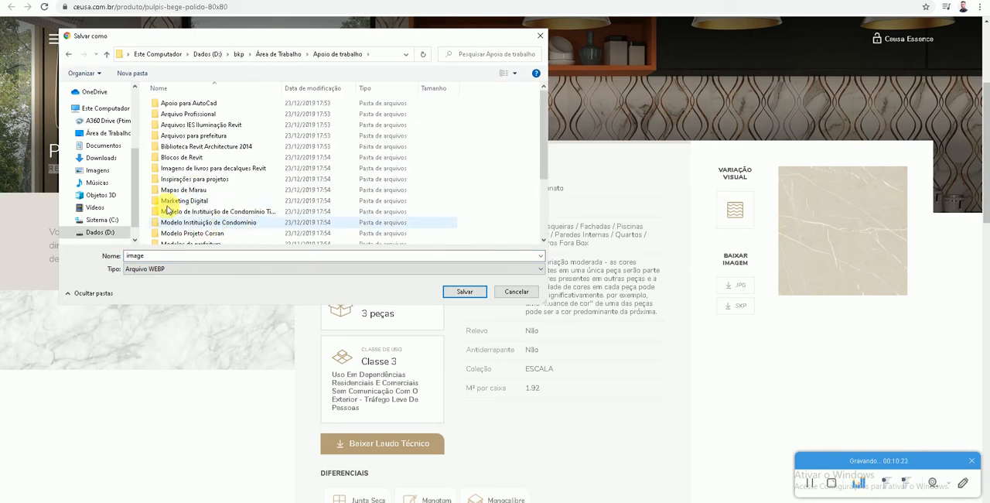
{"action": "left_click", "coordinate": [154, 271]}
{"action": "left_click", "coordinate": [516, 292]}
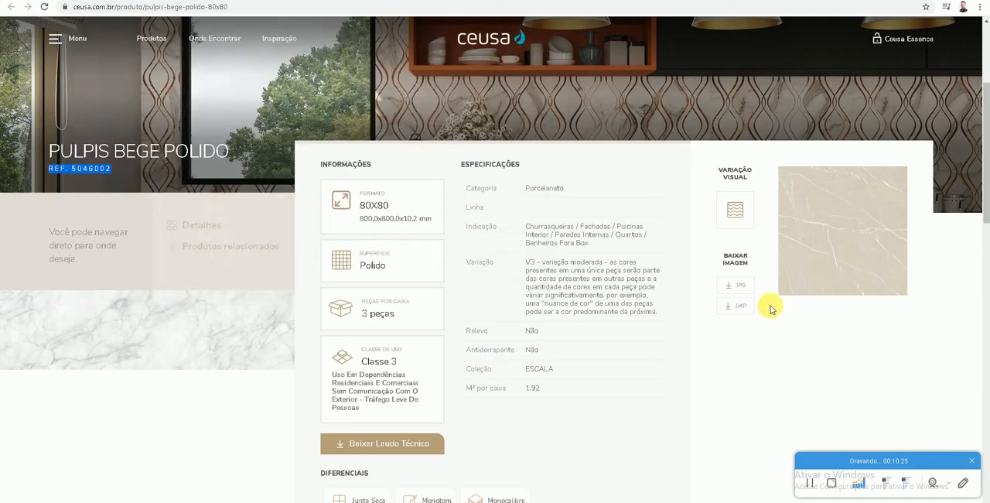
- Download the tile's image archive from the product page and preview 5046002_1.jpg inside 5046002.zip
{"action": "left_click", "coordinate": [740, 308]}
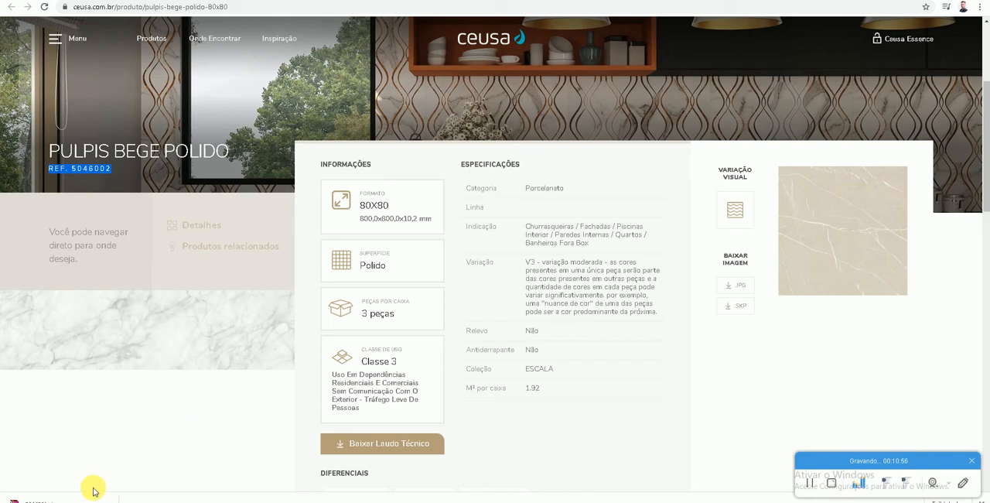
{"action": "left_click", "coordinate": [71, 495]}
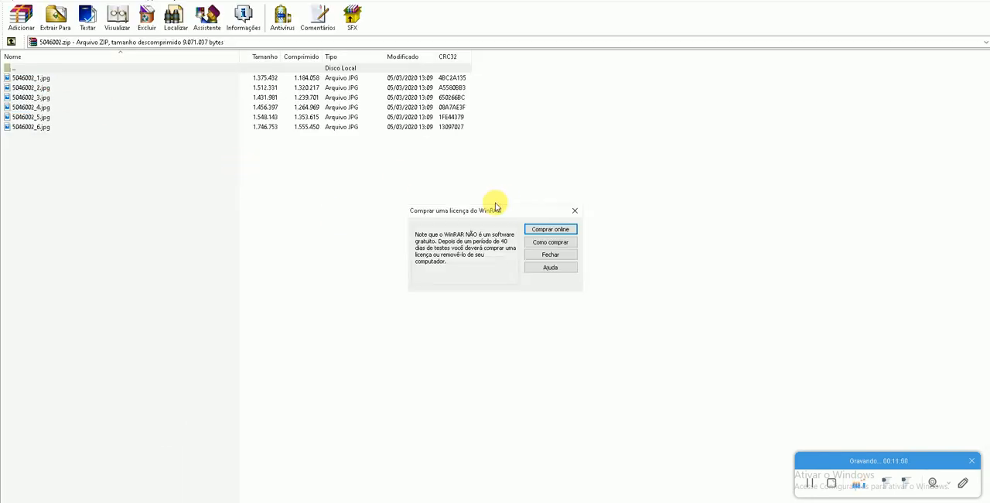
{"action": "left_click", "coordinate": [575, 210]}
{"action": "left_click", "coordinate": [44, 77]}
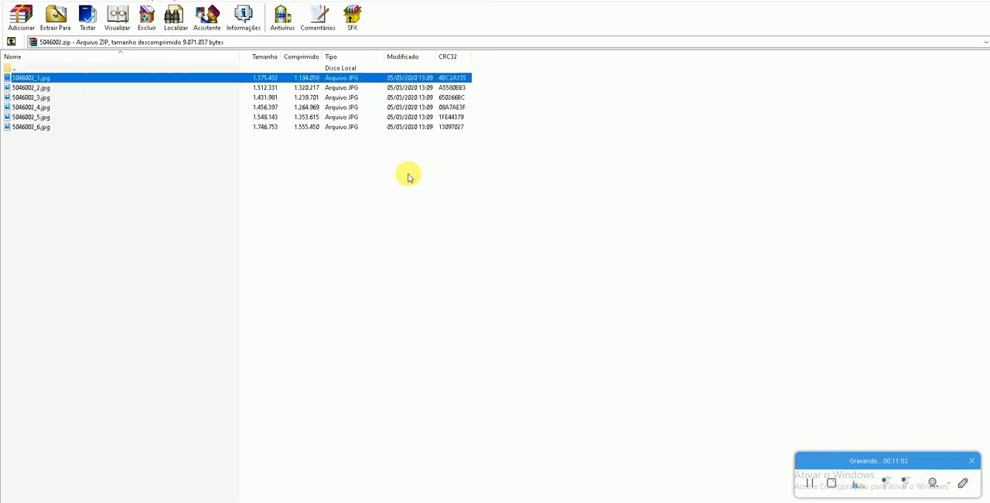
{"action": "key", "text": "Return"}
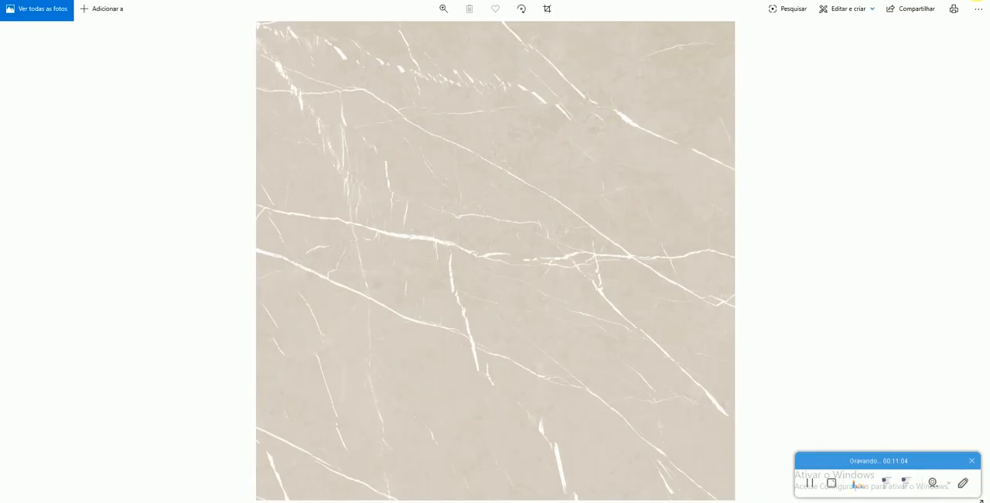
{"action": "left_click", "coordinate": [977, 1]}
- Extract 5046002_1.jpg from the archive to the desktop and close WinRAR
{"action": "left_click", "coordinate": [56, 17]}
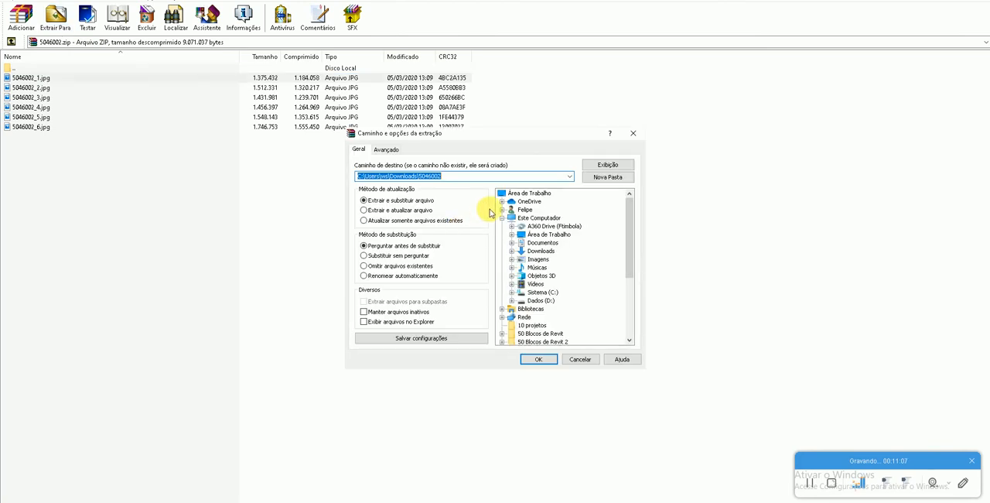
{"action": "left_click", "coordinate": [529, 192]}
{"action": "left_click", "coordinate": [536, 360]}
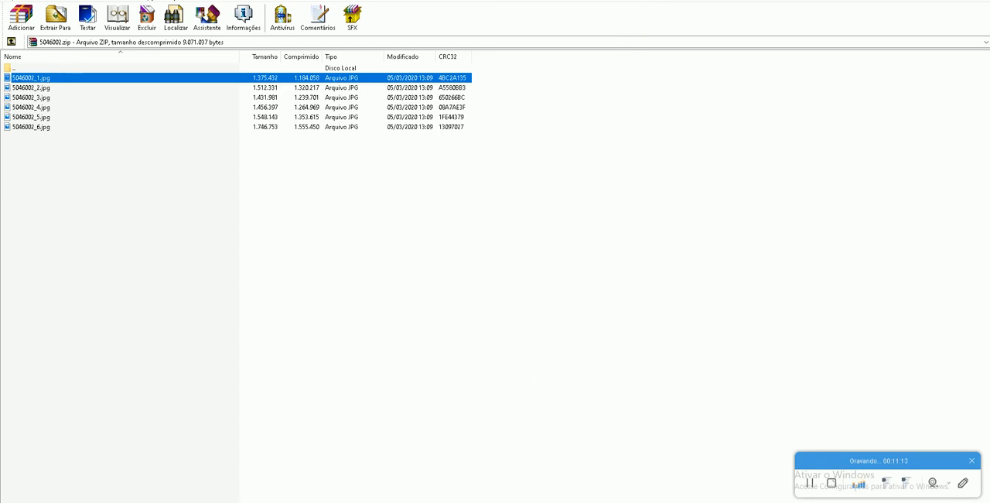
{"action": "left_click", "coordinate": [977, 1]}
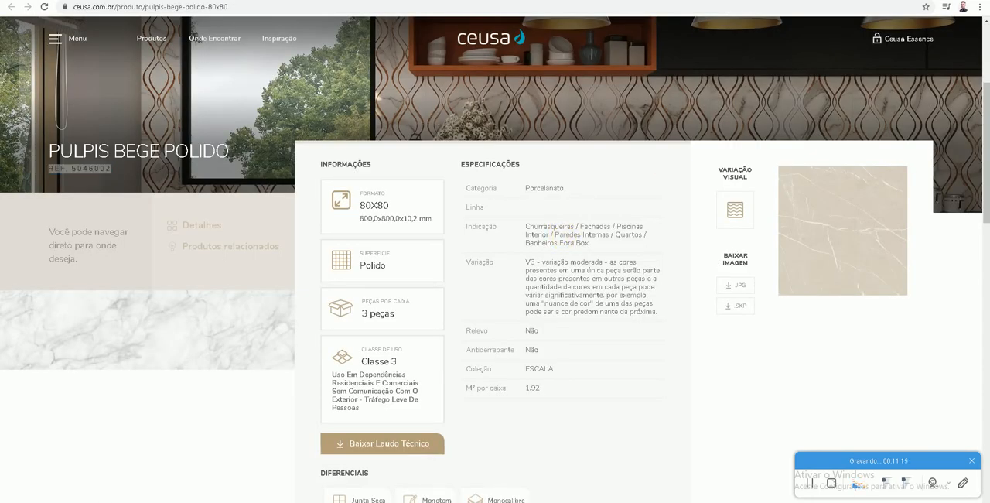
- Switch back to Revit and load 5046002_1.jpg from the desktop as the material's generic appearance image
{"action": "key", "text": "alt+Tab"}
{"action": "left_click", "coordinate": [391, 204]}
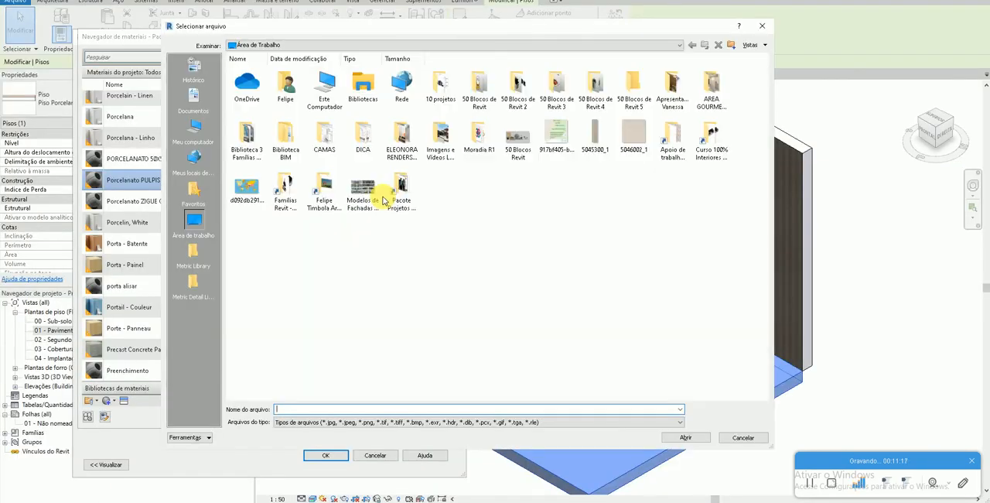
{"action": "left_click", "coordinate": [634, 138]}
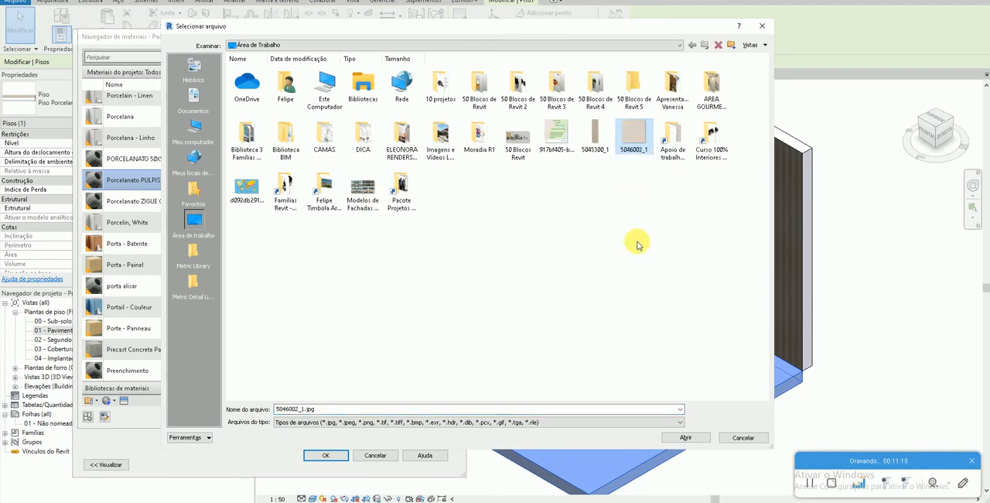
{"action": "left_click", "coordinate": [691, 435]}
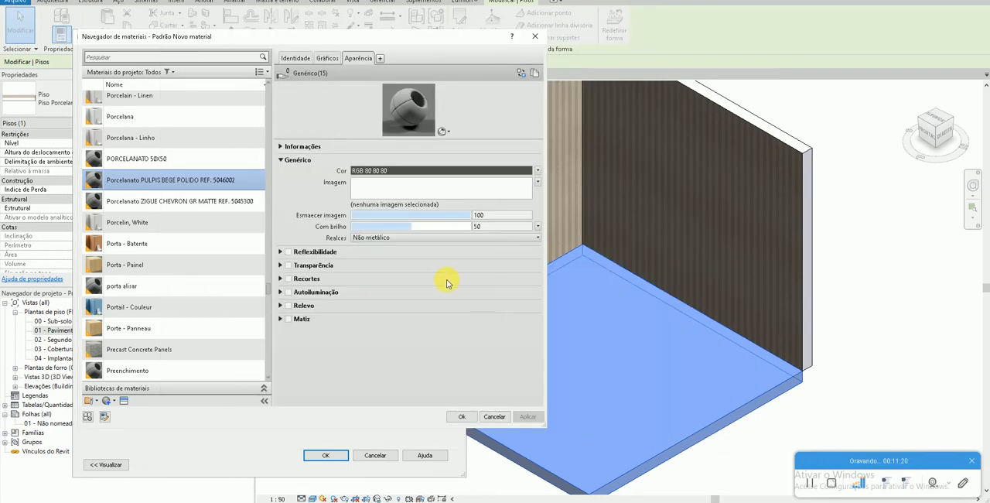
- Set the 5046002_1.jpg texture's sample size to 0.80 m, keeping width and height linked
{"action": "left_click", "coordinate": [388, 189]}
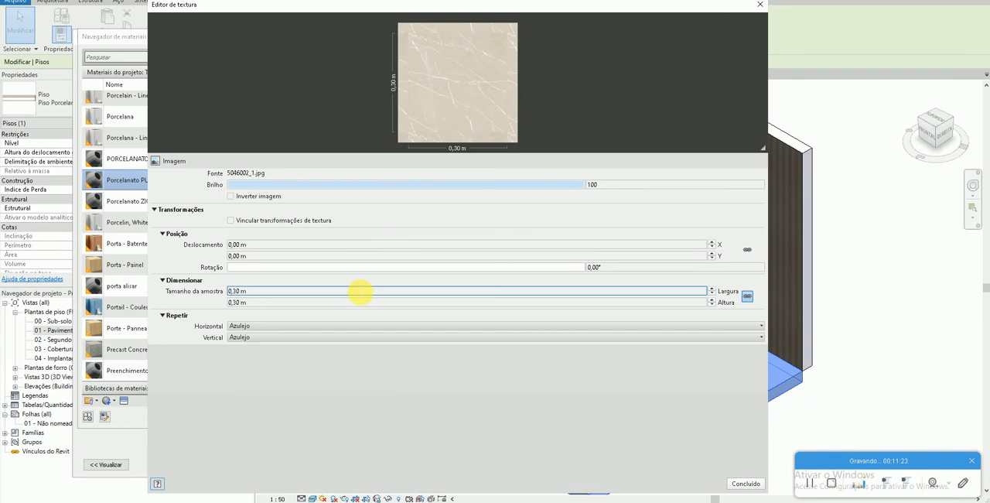
{"action": "left_click", "coordinate": [360, 292]}
{"action": "type", "text": "8"}
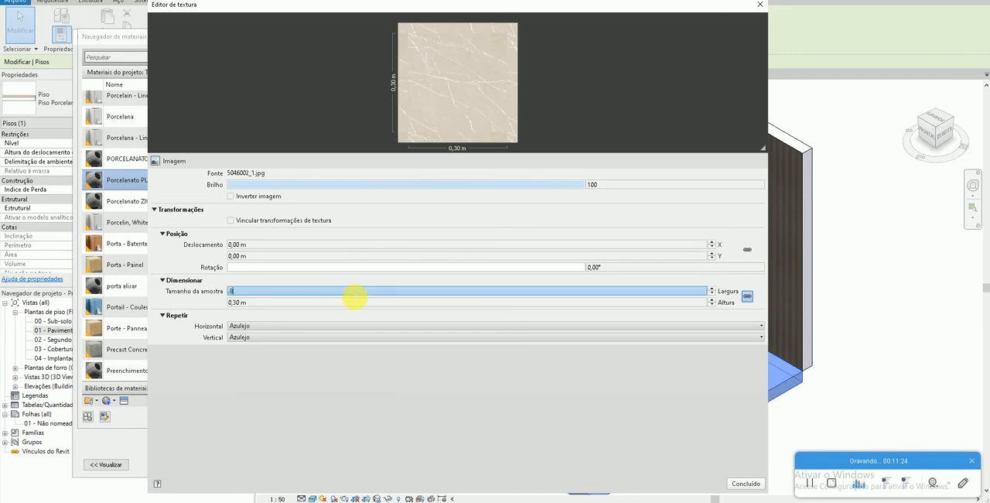
{"action": "type", "text": "0"}
{"action": "key", "text": "Tab"}
{"action": "left_click", "coordinate": [745, 483]}
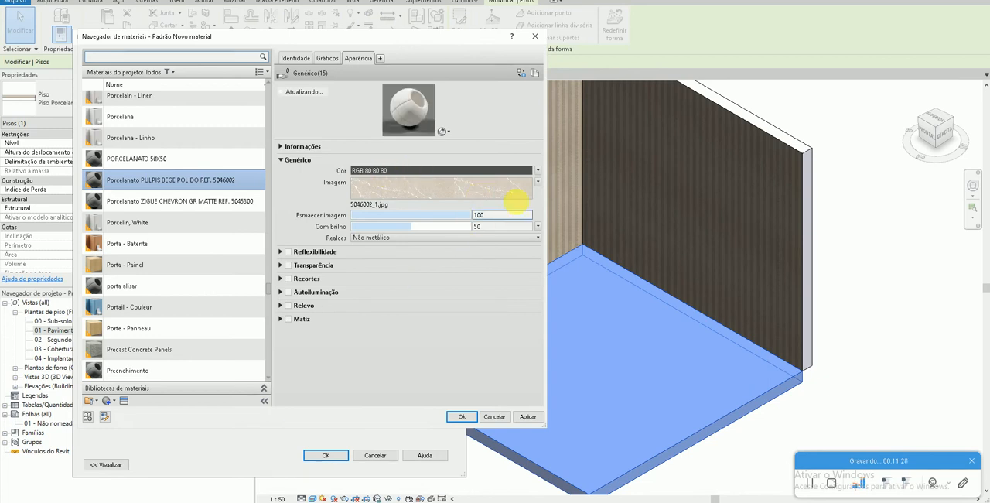
- Apply the PULPIS BEGE POLIDO material to the floor layer, confirm the Piso Porcelanato type changes, and deselect the floor
{"action": "left_click", "coordinate": [529, 417]}
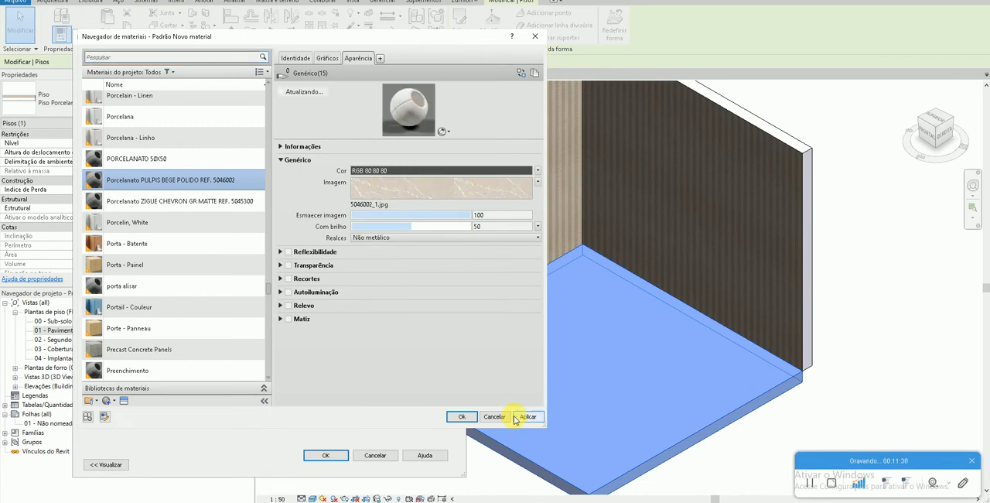
{"action": "left_click", "coordinate": [459, 415]}
{"action": "left_click", "coordinate": [327, 455]}
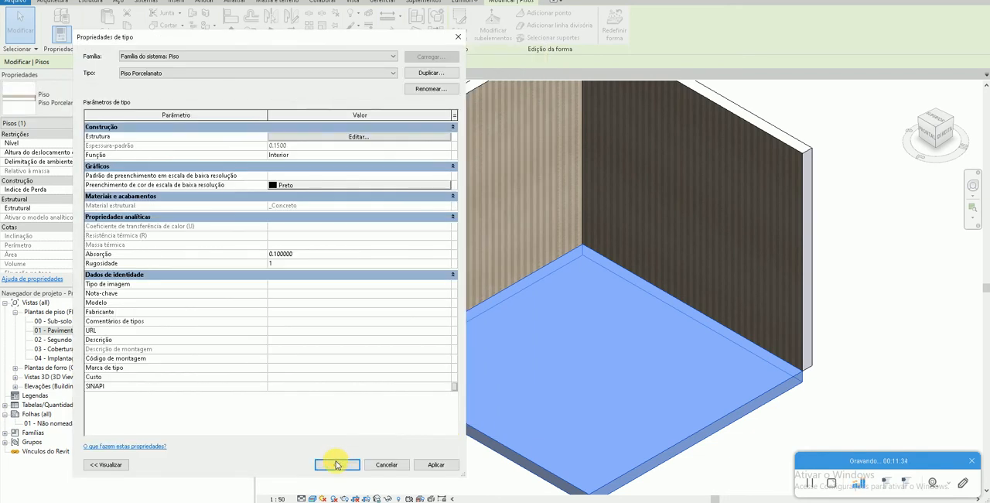
{"action": "left_click", "coordinate": [333, 462]}
{"action": "key", "text": "Escape"}
- Select the floor and reopen the appearance settings of its PULPIS BEGE POLIDO material through the type's layer structure
{"action": "scroll", "coordinate": [557, 378], "scroll_direction": "up", "scroll_amount": 5}
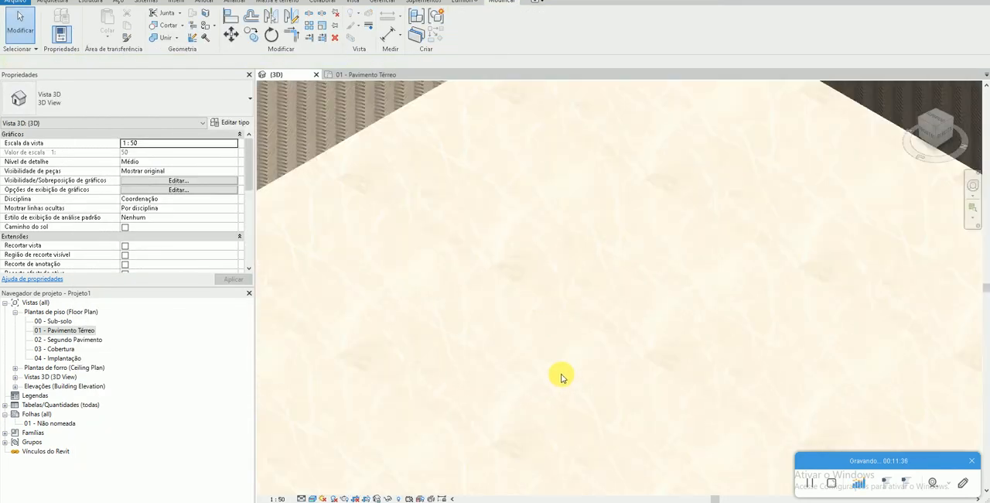
{"action": "scroll", "coordinate": [555, 312], "scroll_direction": "down", "scroll_amount": 1}
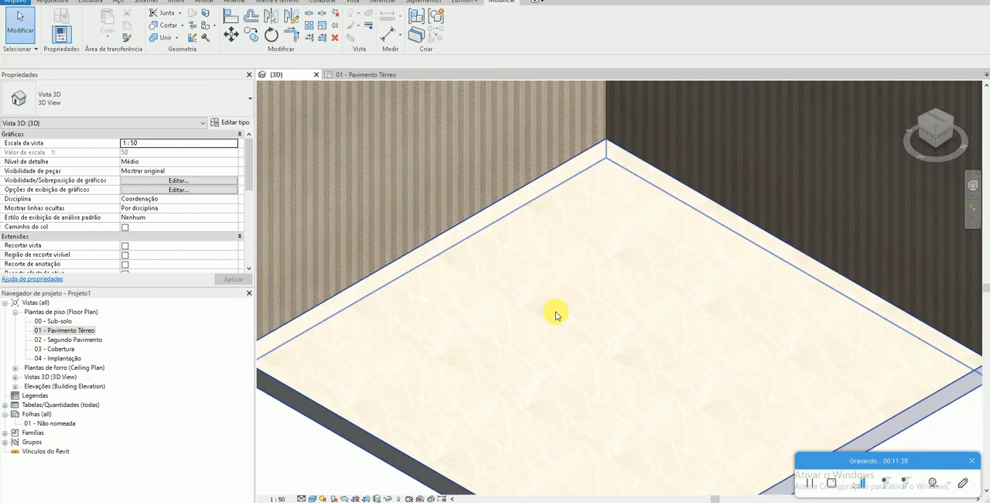
{"action": "scroll", "coordinate": [616, 203], "scroll_direction": "up", "scroll_amount": 4}
{"action": "scroll", "coordinate": [596, 259], "scroll_direction": "down", "scroll_amount": 1}
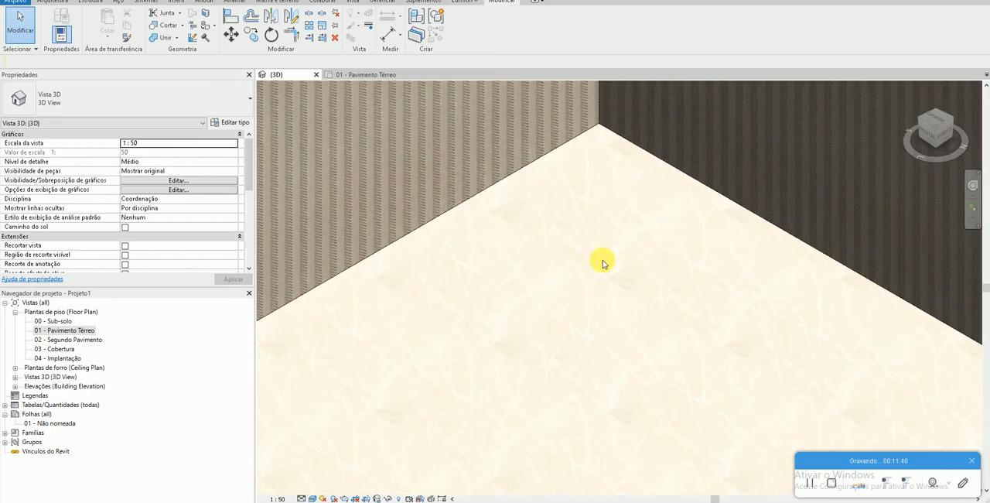
{"action": "scroll", "coordinate": [598, 269], "scroll_direction": "down", "scroll_amount": 1}
{"action": "scroll", "coordinate": [599, 279], "scroll_direction": "up", "scroll_amount": 2}
{"action": "left_click", "coordinate": [599, 281]}
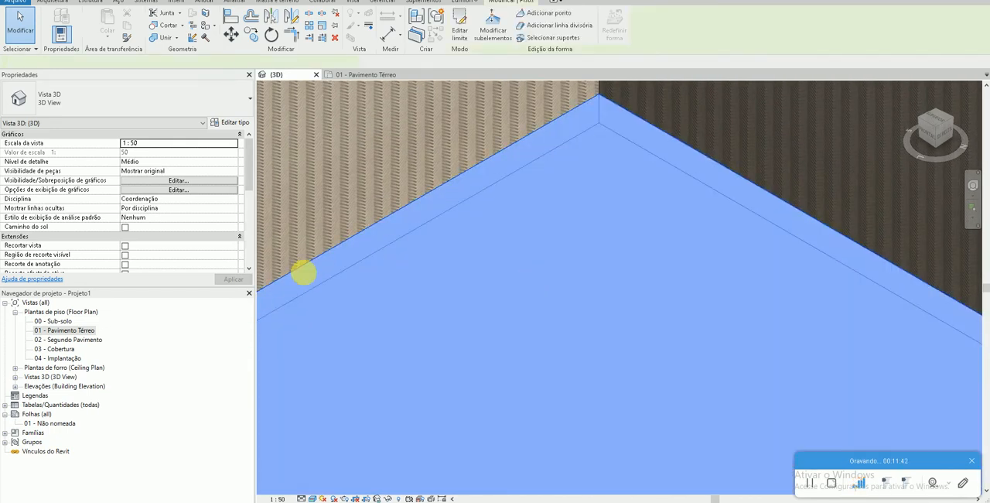
{"action": "left_click", "coordinate": [230, 122]}
{"action": "left_click", "coordinate": [337, 136]}
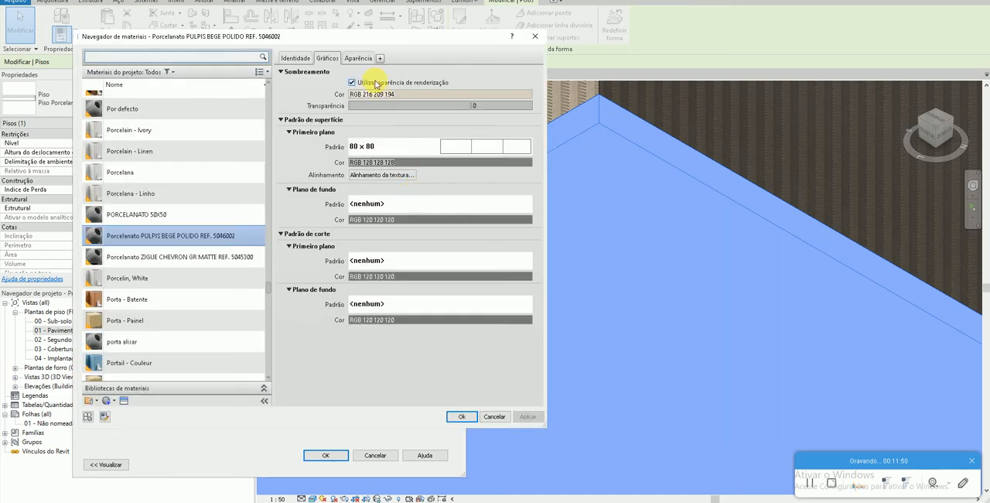
{"action": "left_click", "coordinate": [358, 58]}
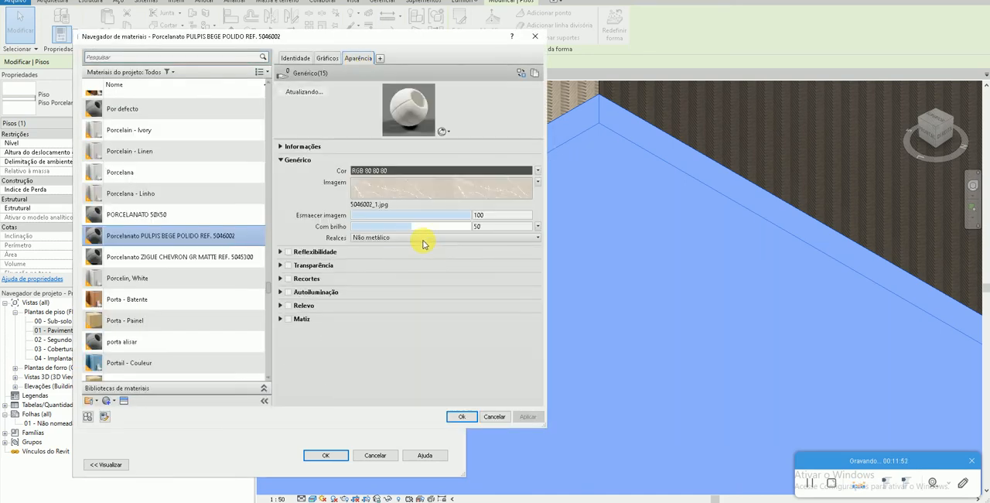
- Replace the material's generic image with an Azulejos tile texture, using a tile count of 1 per row and 1 per column
{"action": "left_click", "coordinate": [538, 183]}
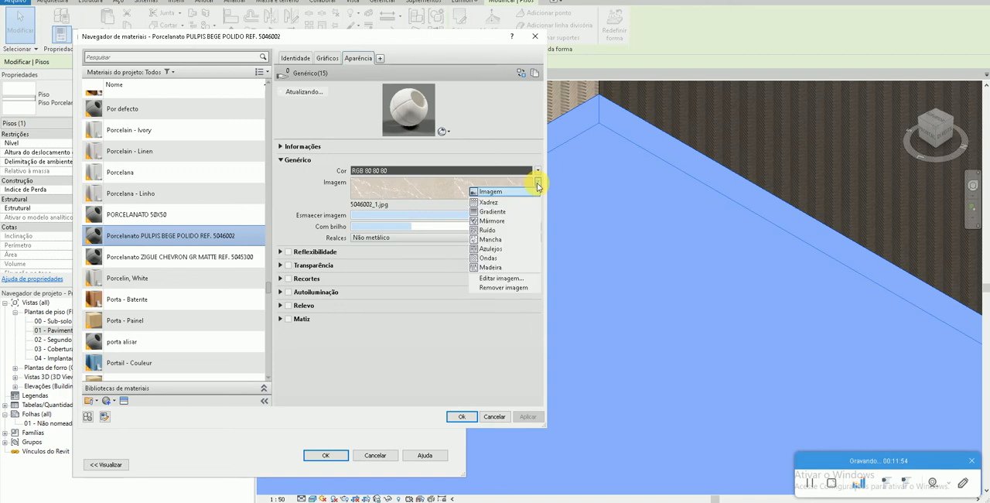
{"action": "left_click", "coordinate": [504, 248]}
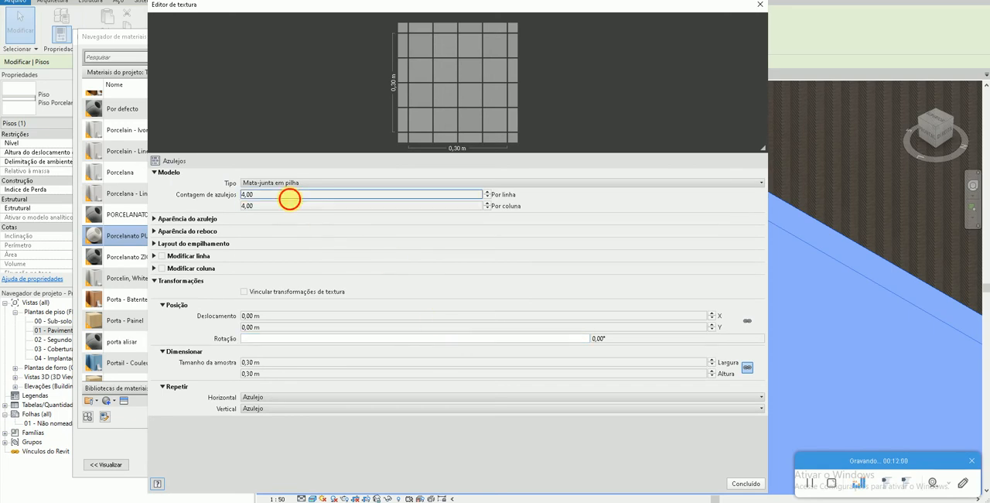
{"action": "double_click", "coordinate": [287, 195]}
{"action": "type", "text": "1"}
{"action": "double_click", "coordinate": [286, 205]}
{"action": "type", "text": "1"}
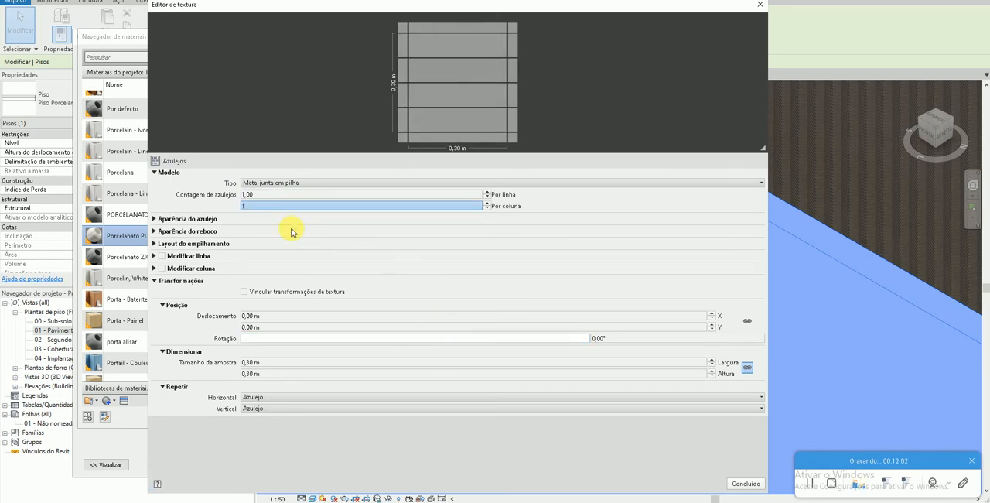
- Set the tile colour of the Azulejos texture to the image 5046002_1.jpg from the desktop
{"action": "left_click", "coordinate": [154, 219]}
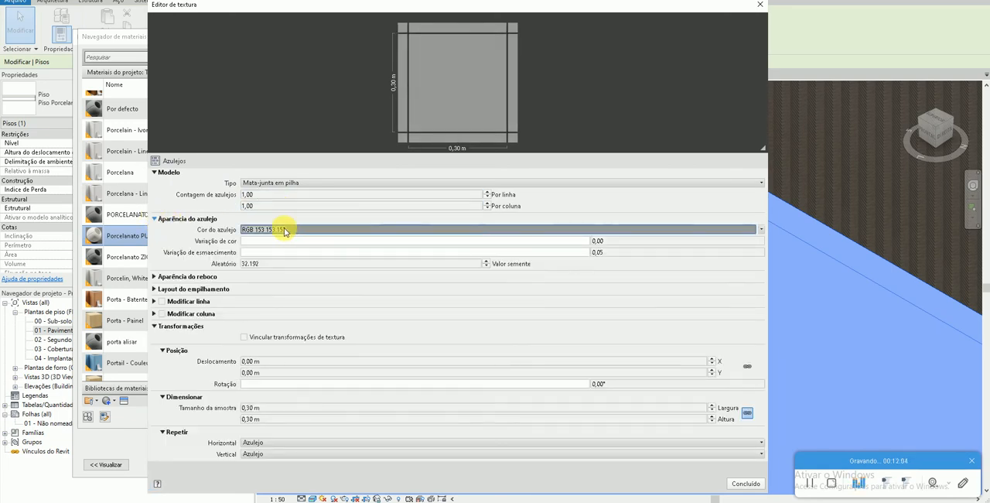
{"action": "left_click", "coordinate": [762, 230]}
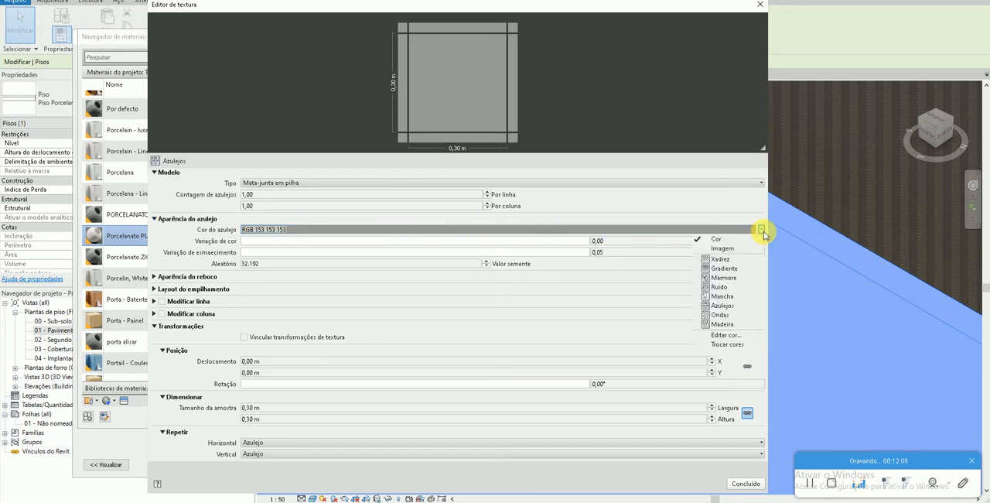
{"action": "left_click", "coordinate": [727, 251]}
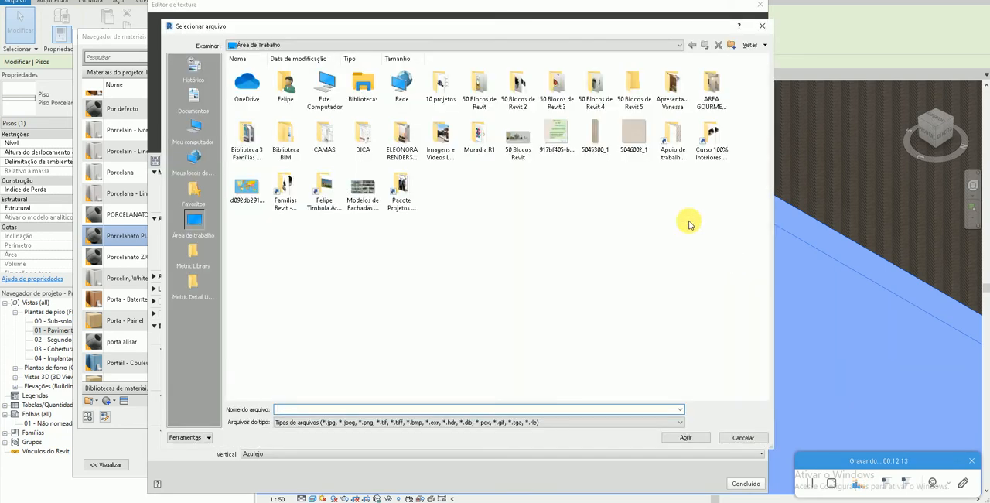
{"action": "left_click", "coordinate": [634, 136]}
{"action": "left_click", "coordinate": [685, 437]}
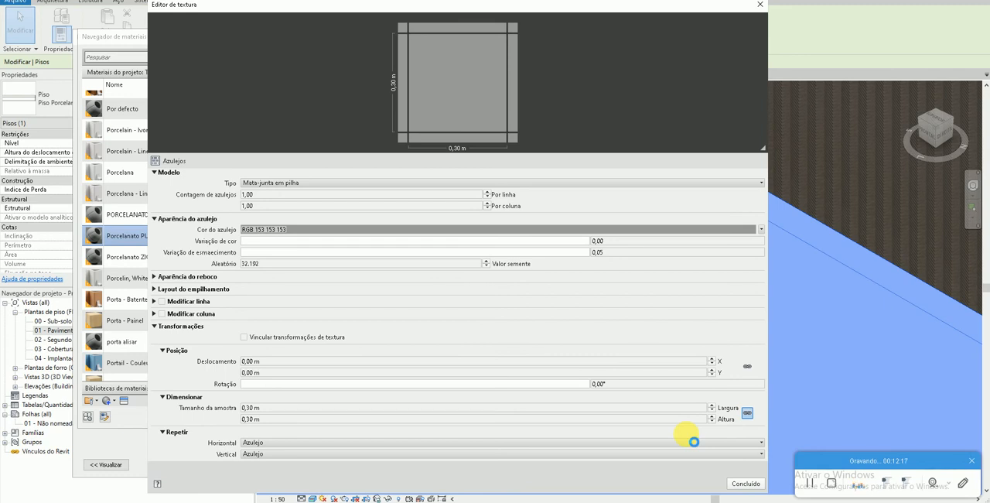
- Set the nested 5046002_1.jpg image's sample size to 0.80 m in width and height and finish the texture edit
{"action": "left_click", "coordinate": [282, 291]}
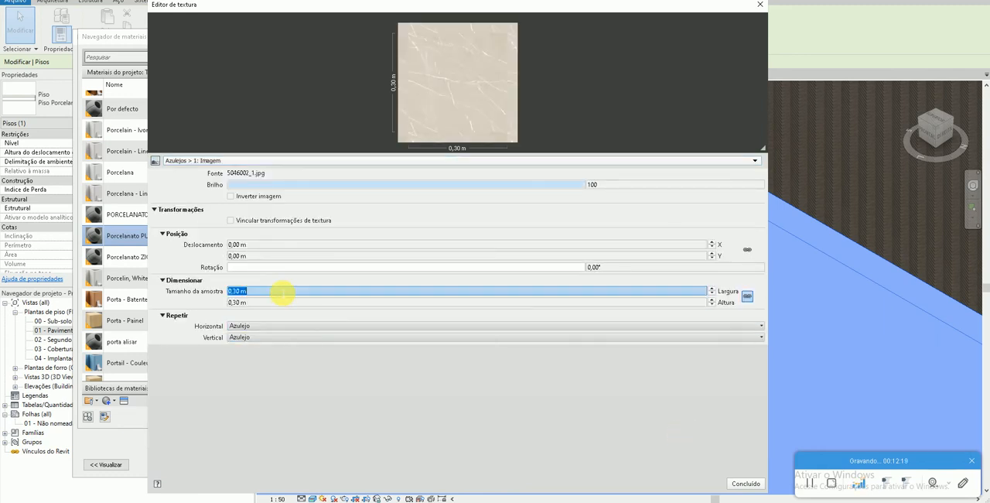
{"action": "key", "text": "Return"}
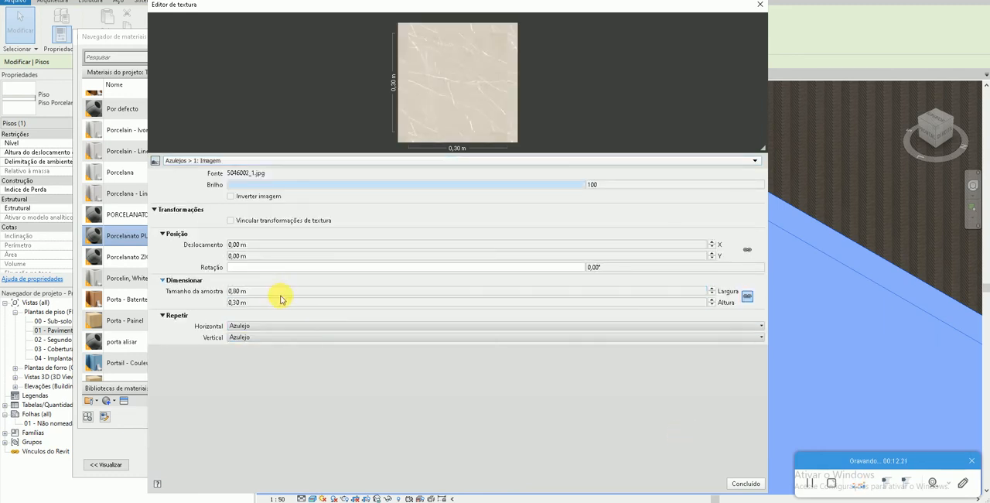
{"action": "left_click", "coordinate": [283, 302]}
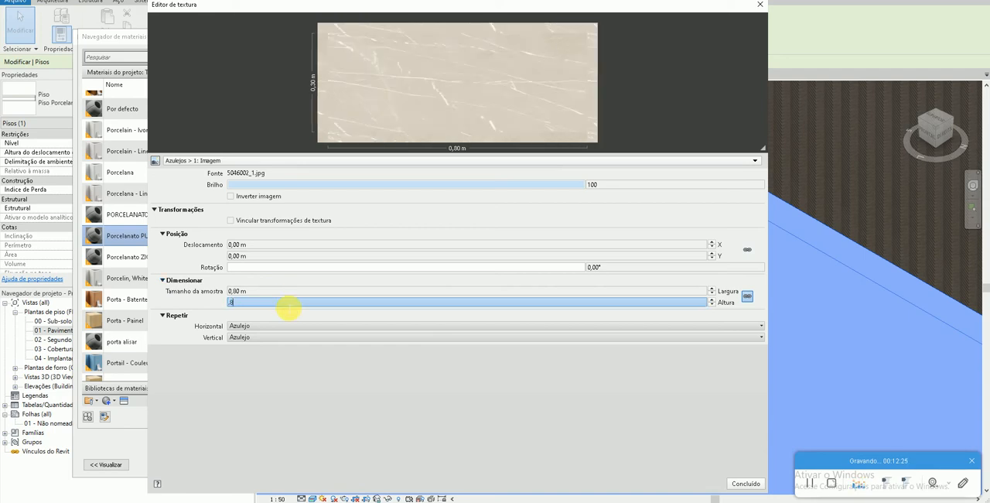
{"action": "key", "text": "Return"}
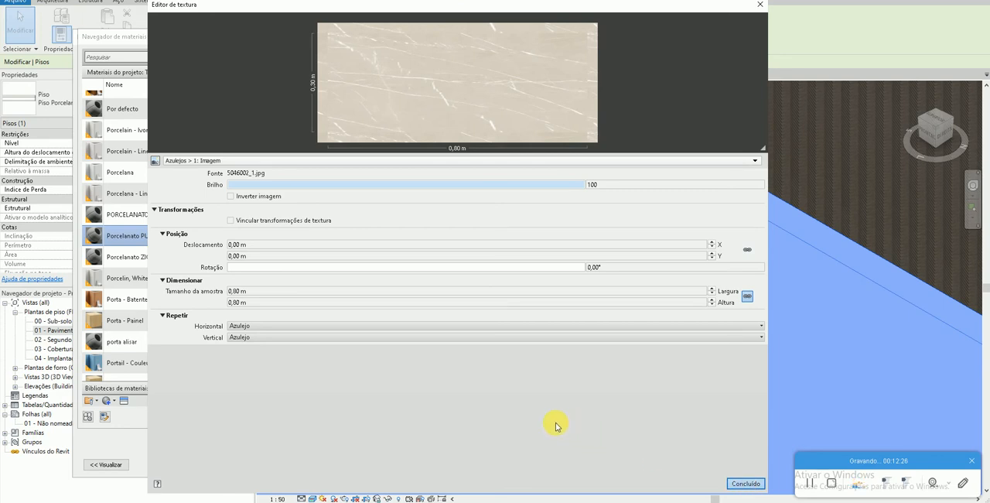
{"action": "key", "text": "Return"}
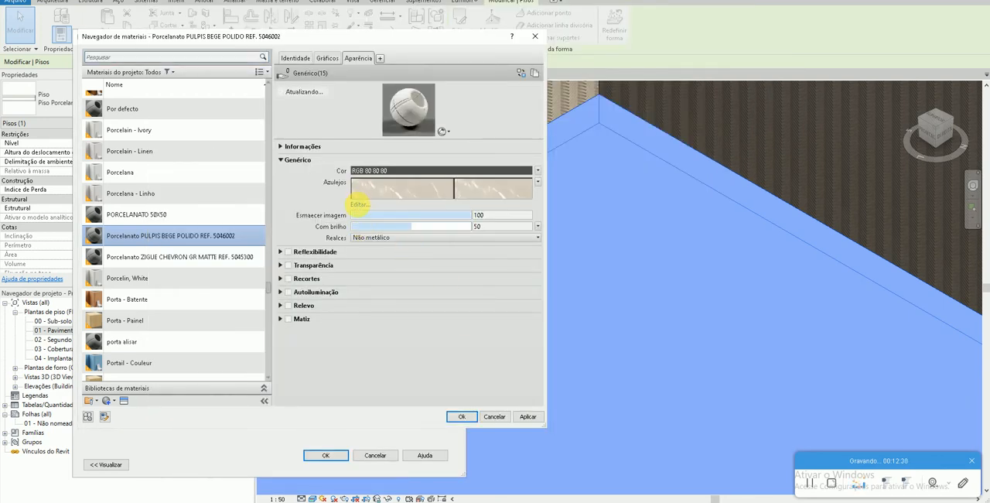
- Reopen the Azulejos texture for editing and set its grout colour to light grey, RGB 192 192 192
{"action": "left_click", "coordinate": [361, 206]}
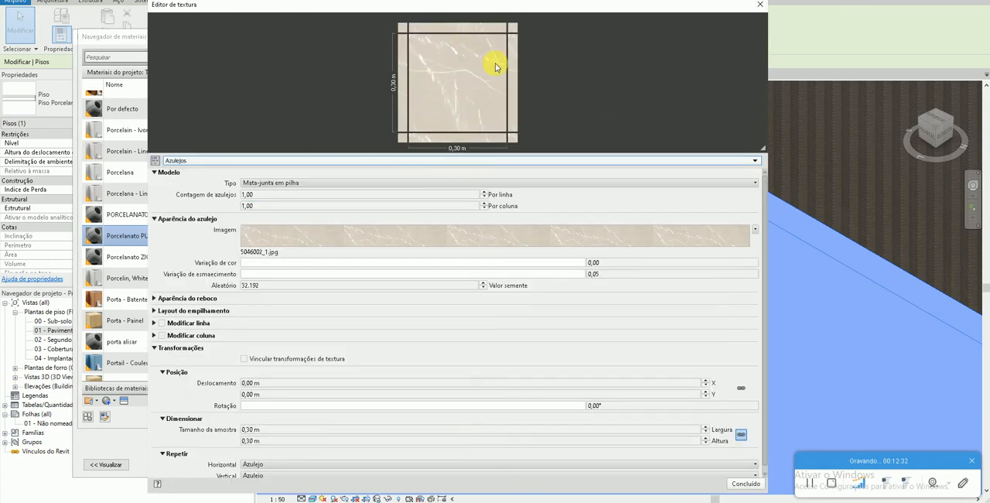
{"action": "left_click", "coordinate": [169, 301]}
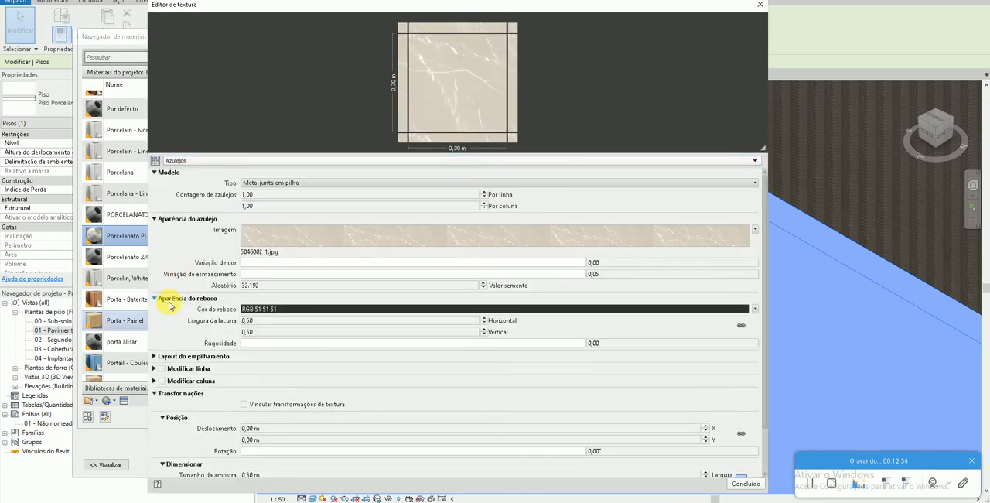
{"action": "left_click", "coordinate": [267, 309]}
{"action": "left_click", "coordinate": [414, 230]}
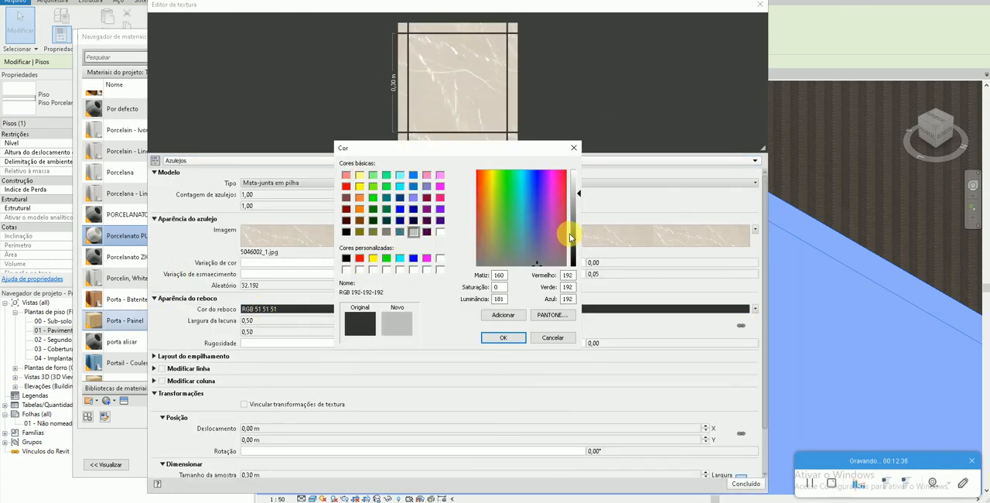
{"action": "left_click", "coordinate": [503, 337]}
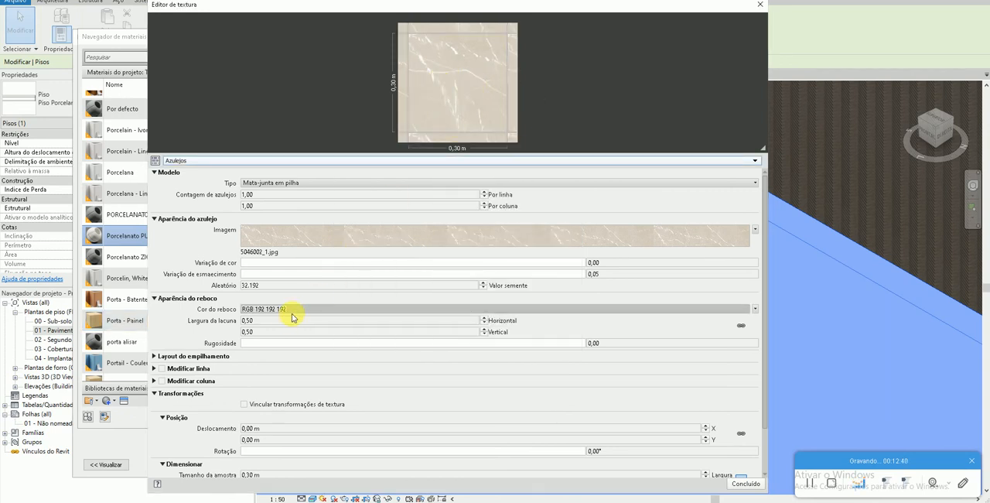
- Set the grout gap width to 0.20 both horizontally and vertically
{"action": "left_click", "coordinate": [283, 322]}
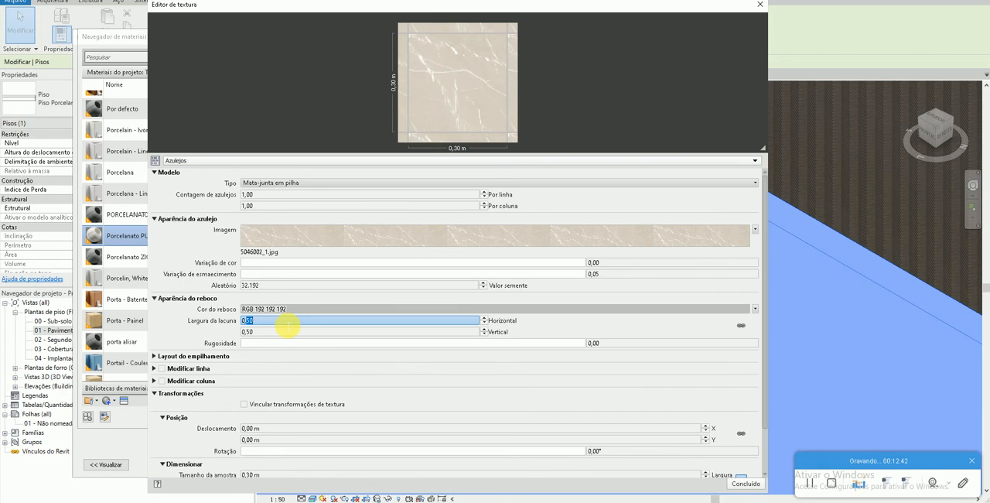
{"action": "key", "text": "Tab"}
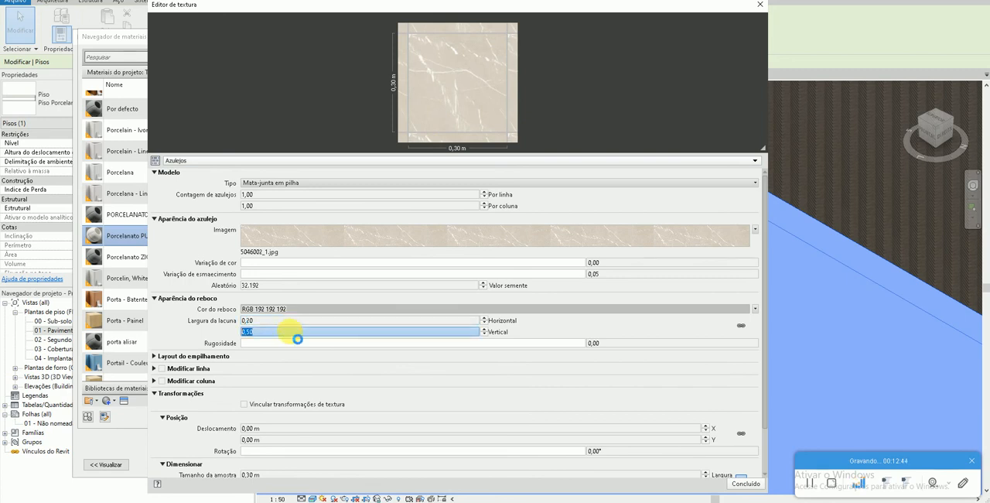
{"action": "type", "text": "0,2"}
{"action": "key", "text": "Tab"}
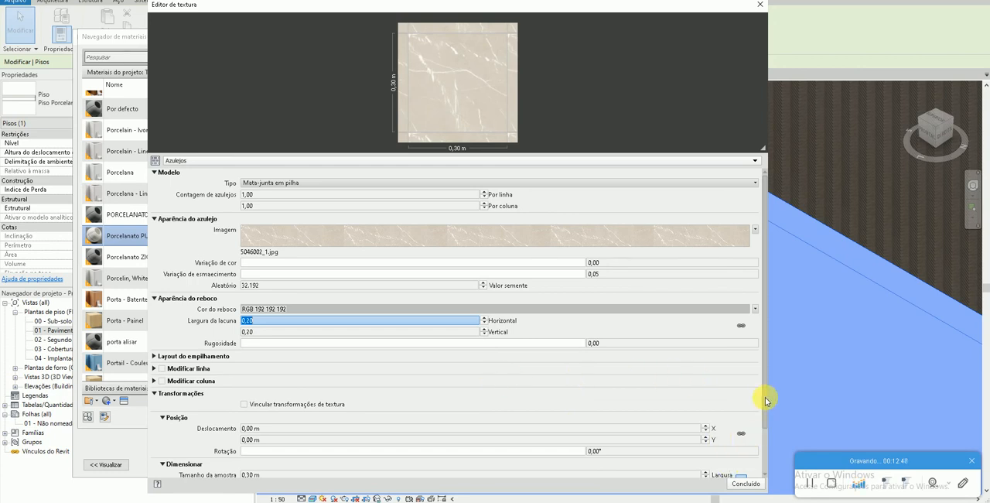
- Set the Azulejos texture's overall sample size to 0.80 m in width and height and finish the texture edit
{"action": "left_click_drag", "start_coordinate": [765, 397], "coordinate": [770, 450]}
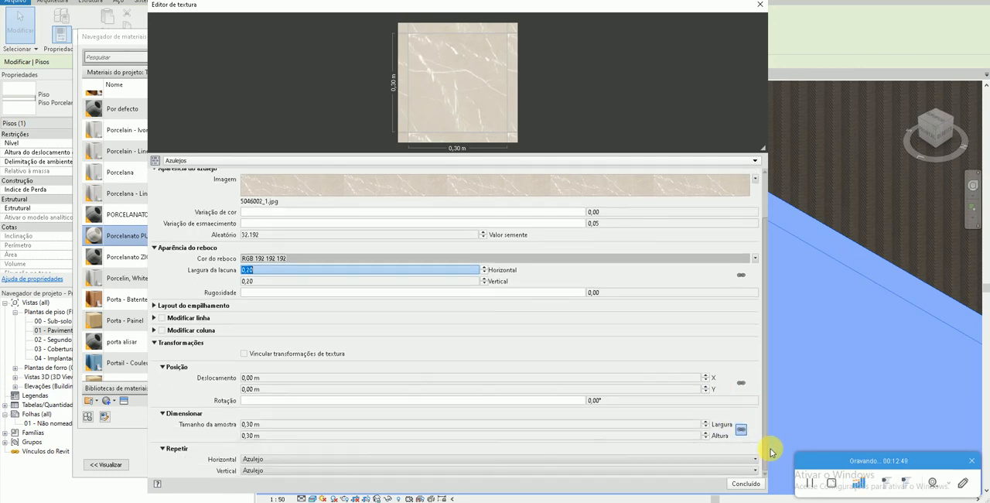
{"action": "left_click", "coordinate": [480, 425]}
{"action": "type", "text": "0,8"}
{"action": "key", "text": "Tab"}
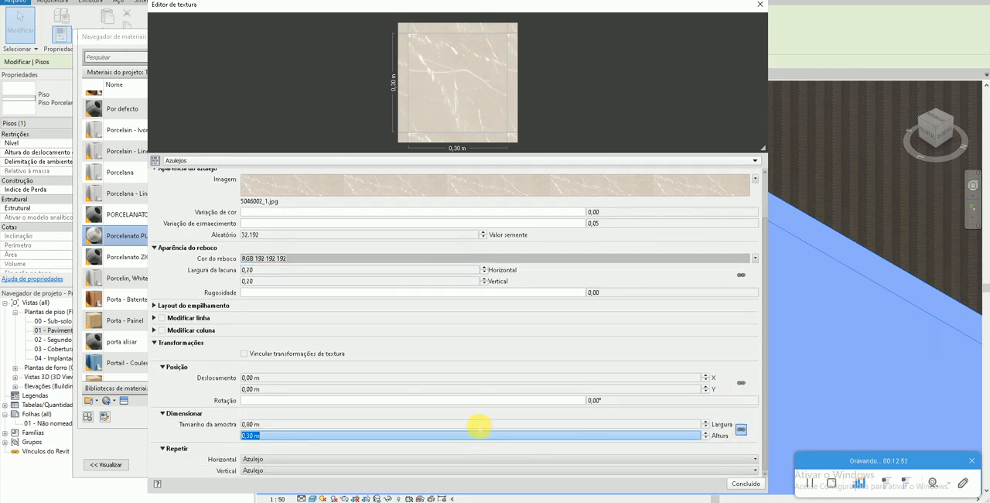
{"action": "type", "text": "0,8"}
{"action": "left_click", "coordinate": [468, 425]}
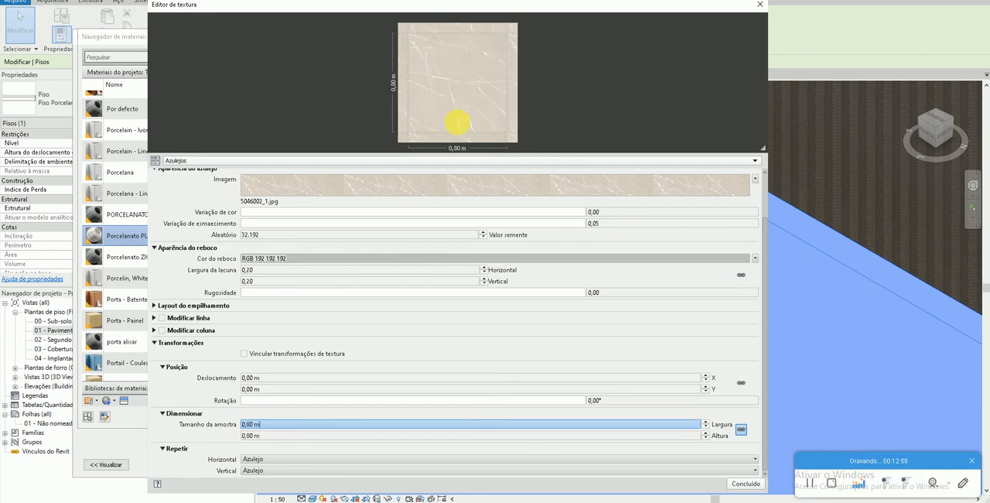
{"action": "left_click", "coordinate": [745, 484]}
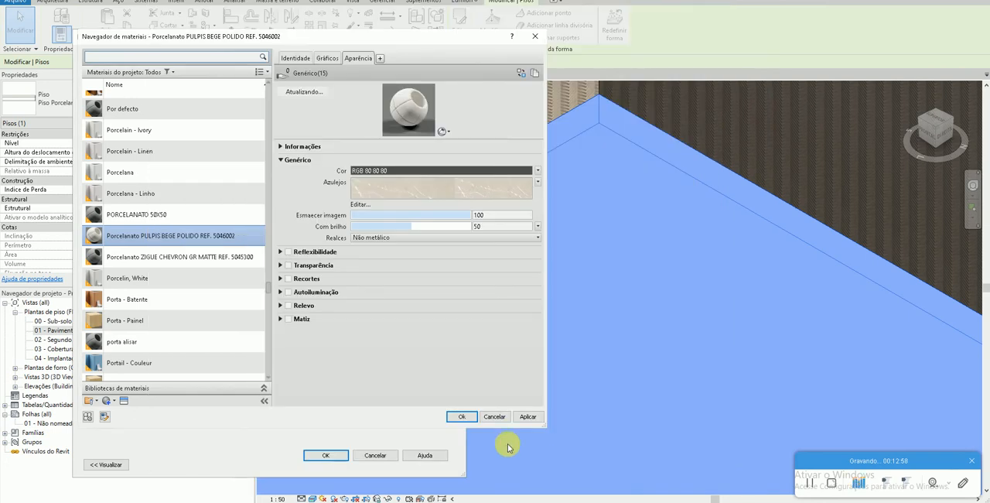
- Apply the updated material, confirm the floor's layer structure and type, deselect the floor and inspect its tile joints up close
{"action": "left_click", "coordinate": [529, 416]}
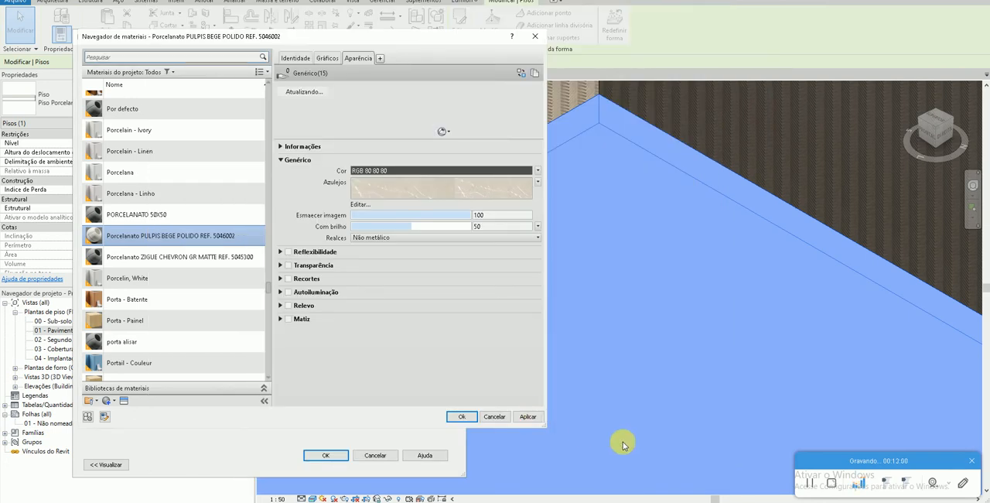
{"action": "left_click", "coordinate": [811, 485]}
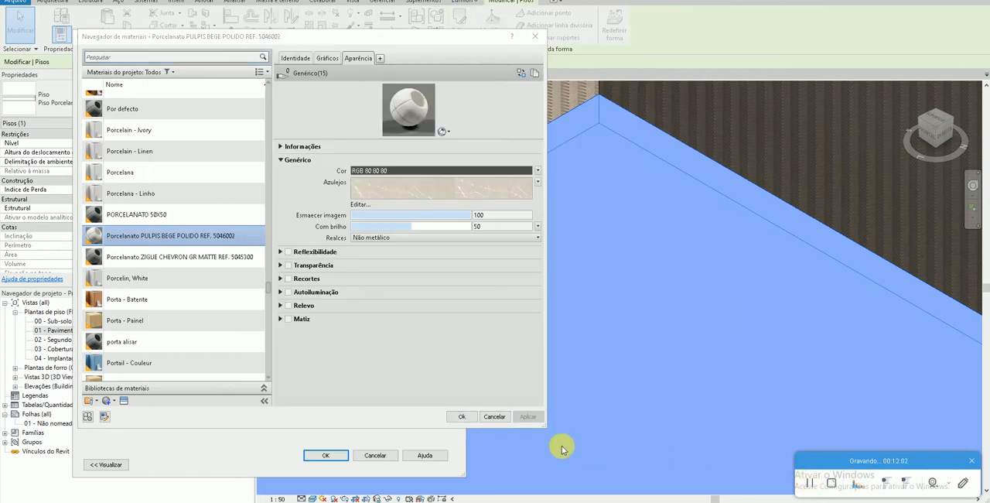
{"action": "left_click", "coordinate": [456, 420]}
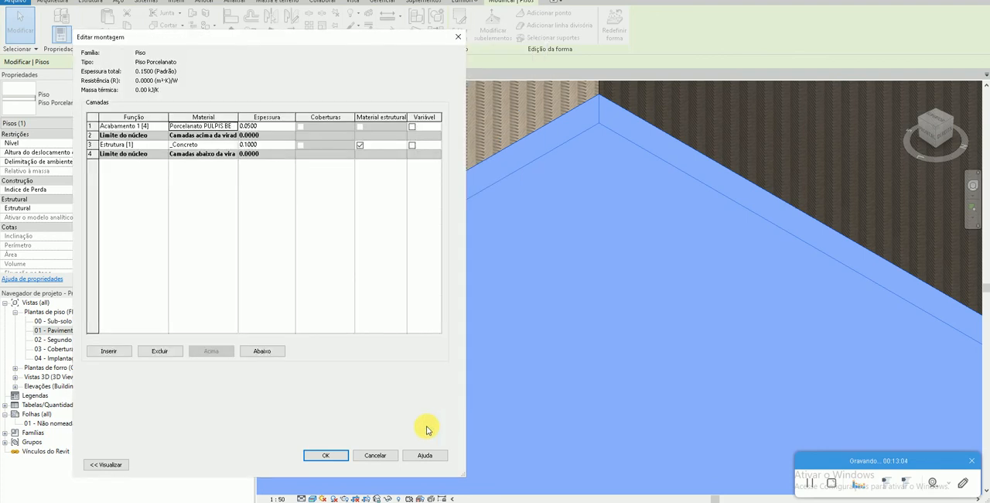
{"action": "left_click", "coordinate": [332, 455]}
{"action": "left_click", "coordinate": [338, 463]}
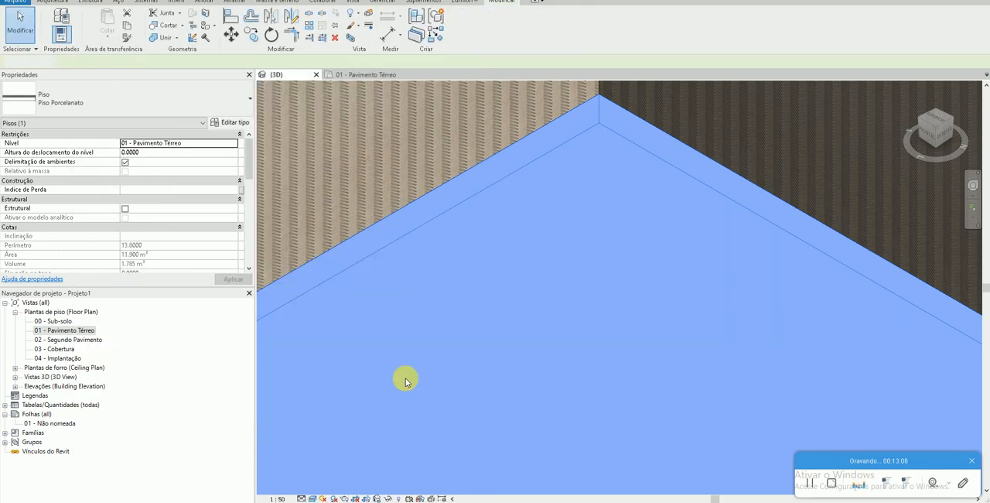
{"action": "key", "text": "Escape"}
{"action": "scroll", "coordinate": [562, 368], "scroll_direction": "up", "scroll_amount": 5}
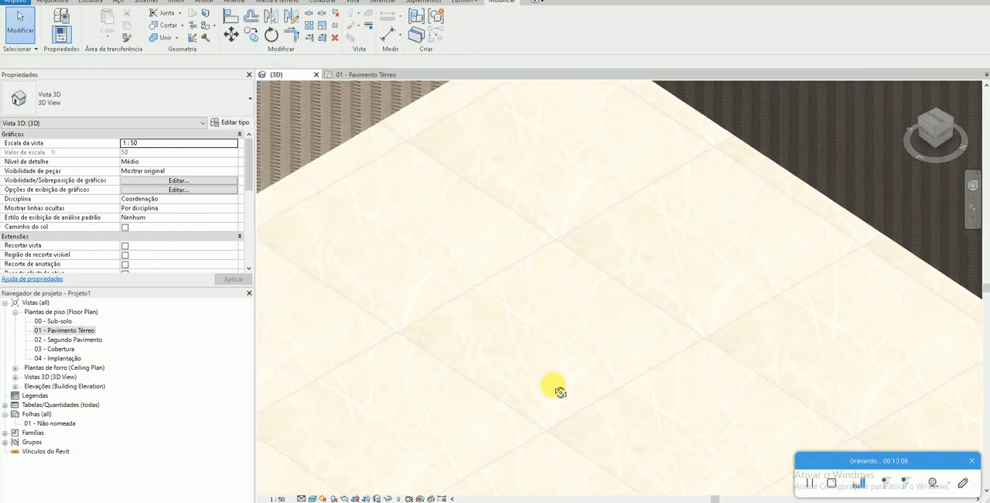
{"action": "scroll", "coordinate": [557, 302], "scroll_direction": "up", "scroll_amount": 2}
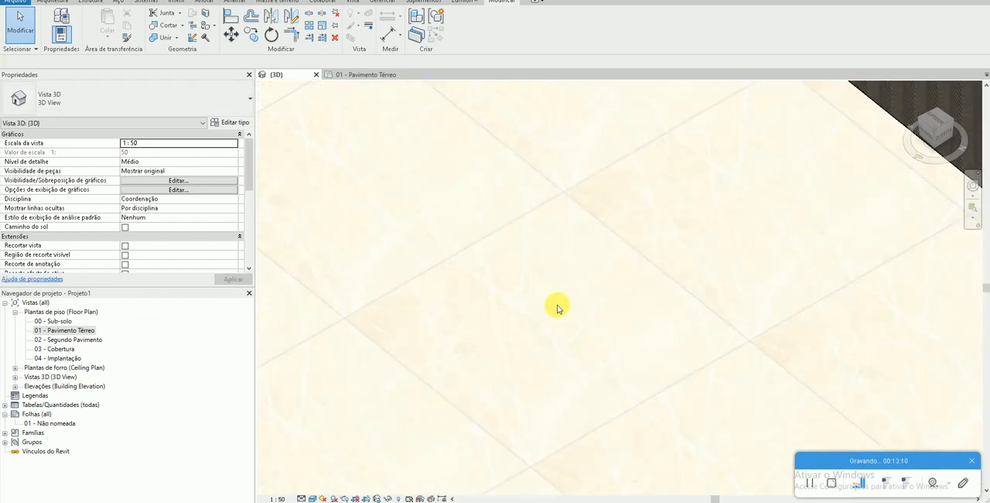
- Switch the 3D view's visual style to Cores consistentes and set its detail level to Alto
{"action": "scroll", "coordinate": [562, 305], "scroll_direction": "down", "scroll_amount": 1}
{"action": "scroll", "coordinate": [553, 317], "scroll_direction": "down", "scroll_amount": 5}
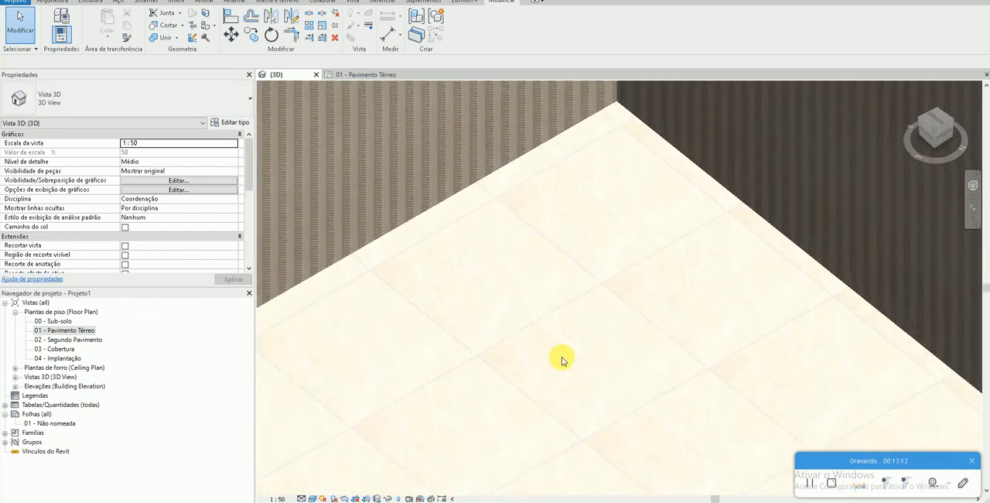
{"action": "scroll", "coordinate": [549, 330], "scroll_direction": "up", "scroll_amount": 3}
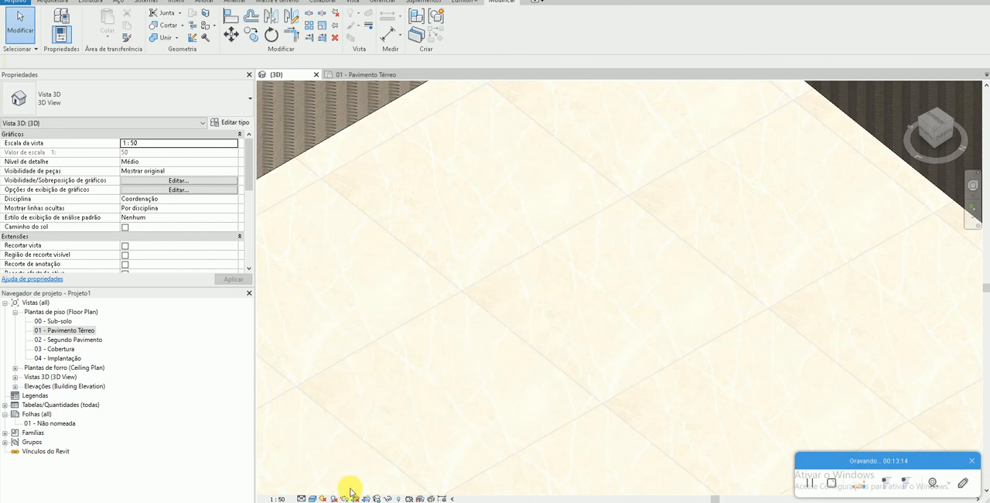
{"action": "left_click", "coordinate": [313, 498]}
{"action": "left_click", "coordinate": [328, 469]}
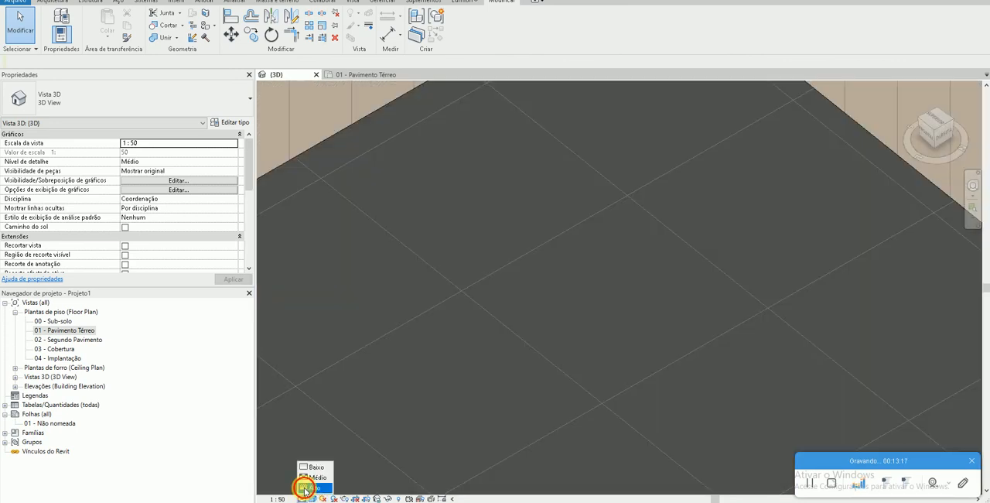
- In the 01 - Pavimento Térreo plan, align the floor's tile pattern lines with the inner faces of both walls
{"action": "double_click", "coordinate": [147, 333]}
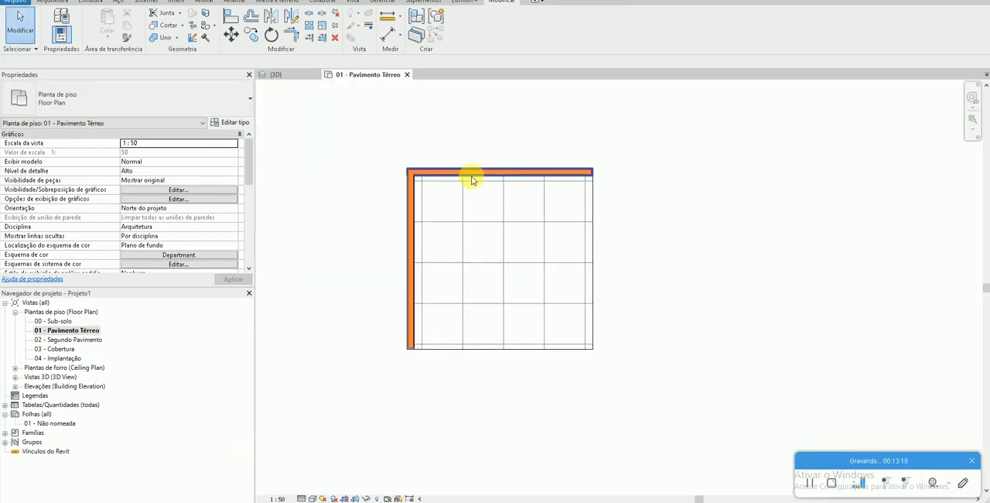
{"action": "scroll", "coordinate": [380, 186], "scroll_direction": "up", "scroll_amount": 4}
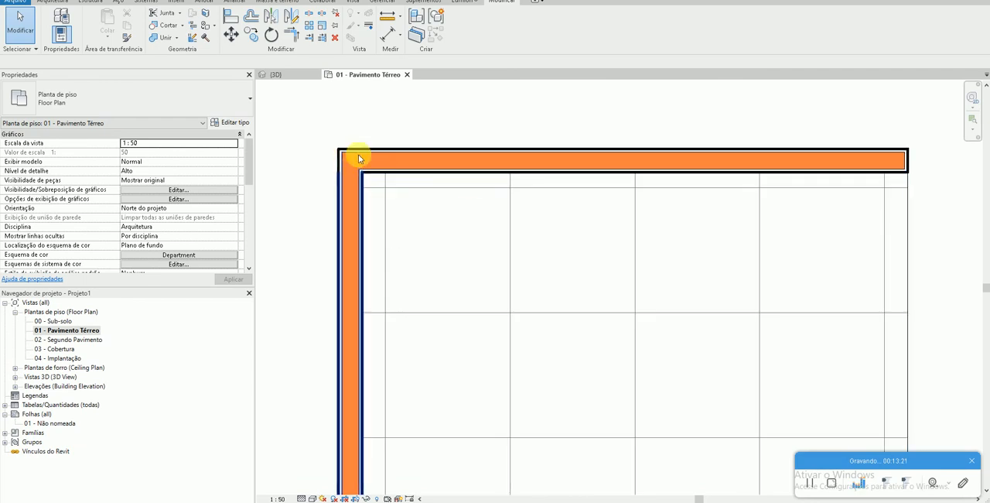
{"action": "left_click", "coordinate": [233, 17]}
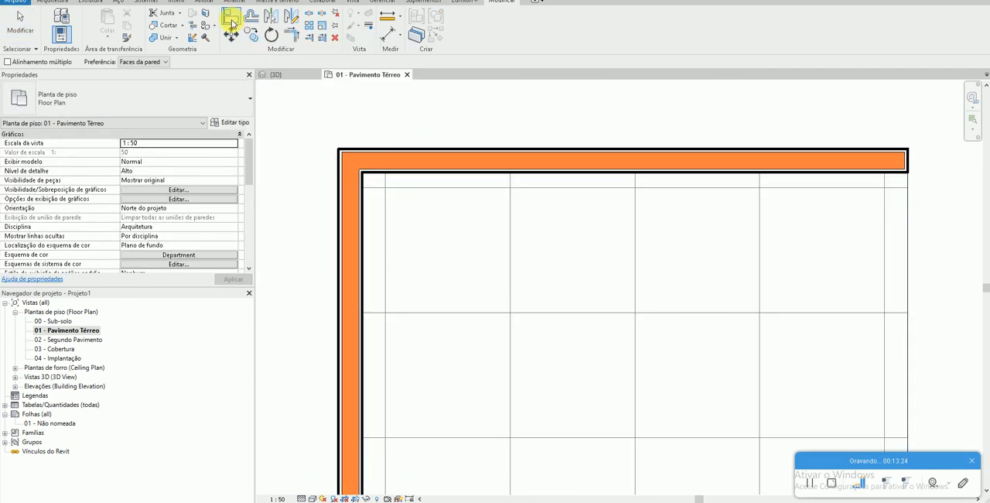
{"action": "left_click", "coordinate": [411, 171]}
{"action": "left_click", "coordinate": [413, 187]}
{"action": "left_click", "coordinate": [363, 206]}
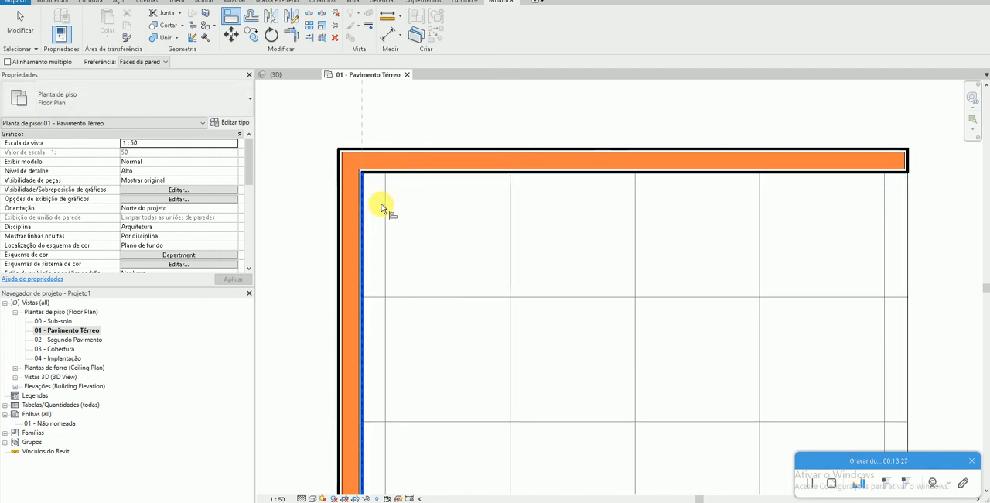
{"action": "left_click", "coordinate": [386, 213]}
{"action": "key", "text": "Escape"}
- Return to the 3D view and set its visual style to Realista
{"action": "left_click", "coordinate": [277, 75]}
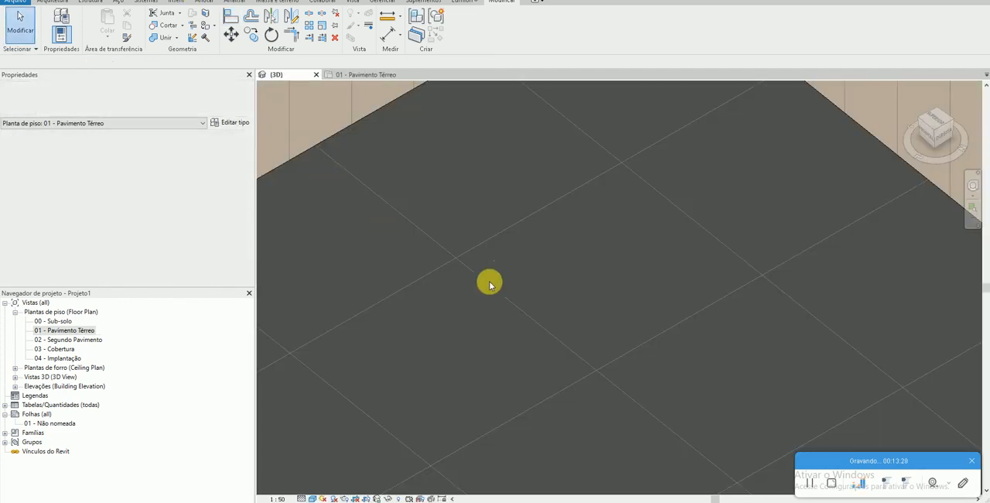
{"action": "scroll", "coordinate": [594, 333], "scroll_direction": "down", "scroll_amount": 1}
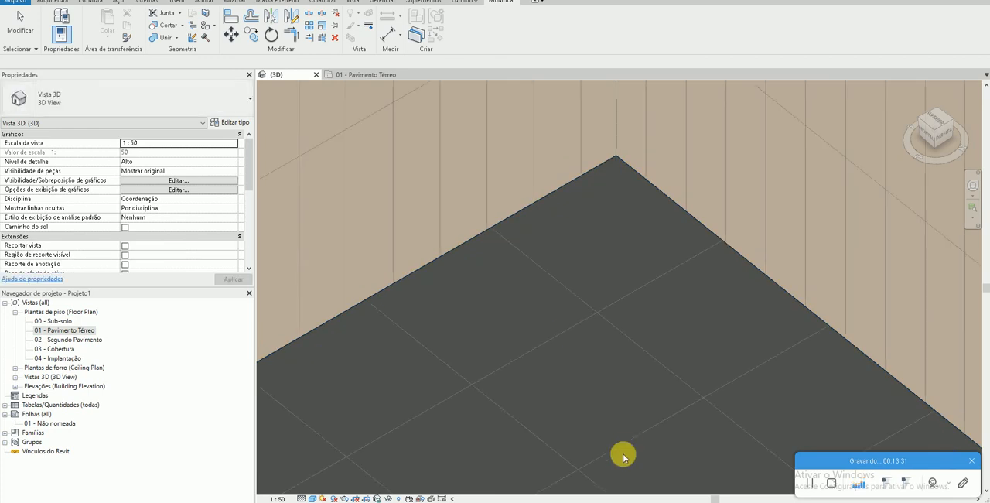
{"action": "left_click", "coordinate": [314, 498]}
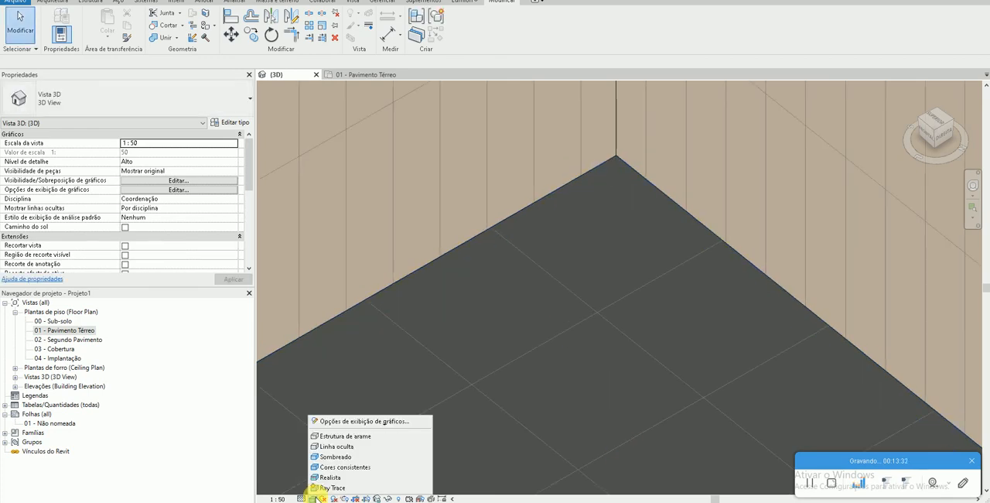
{"action": "left_click", "coordinate": [328, 476]}
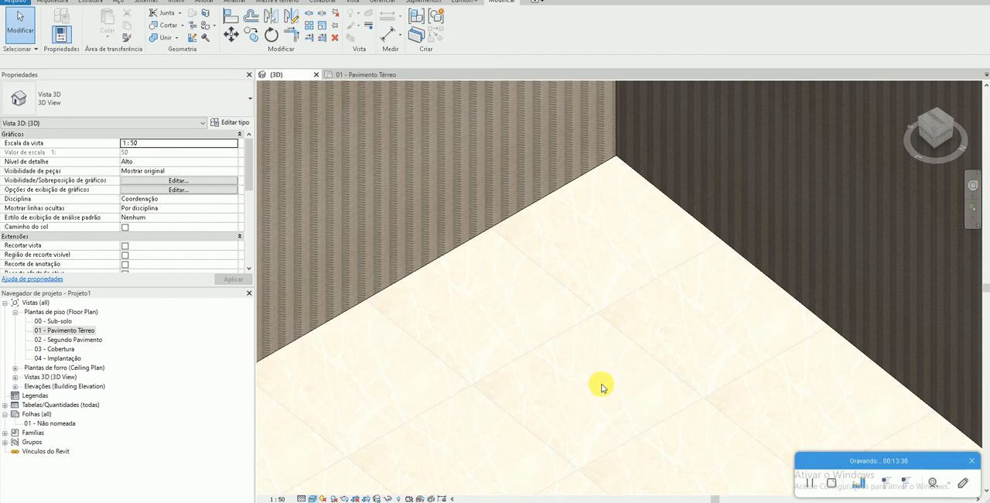
- Examine the floor's tile joints up close and from farther away, checking how they meet the wall corner
{"action": "scroll", "coordinate": [608, 206], "scroll_direction": "up", "scroll_amount": 2}
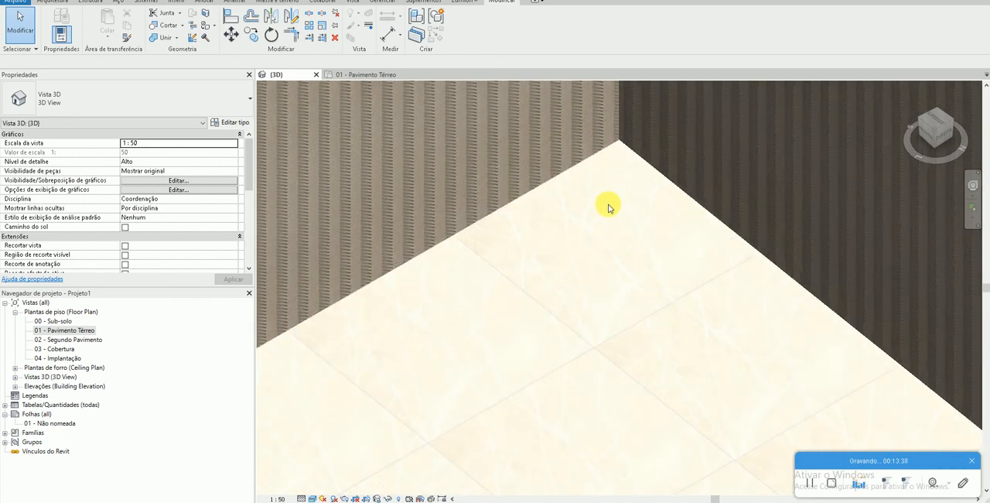
{"action": "scroll", "coordinate": [610, 237], "scroll_direction": "down", "scroll_amount": 3}
{"action": "scroll", "coordinate": [609, 240], "scroll_direction": "down", "scroll_amount": 3}
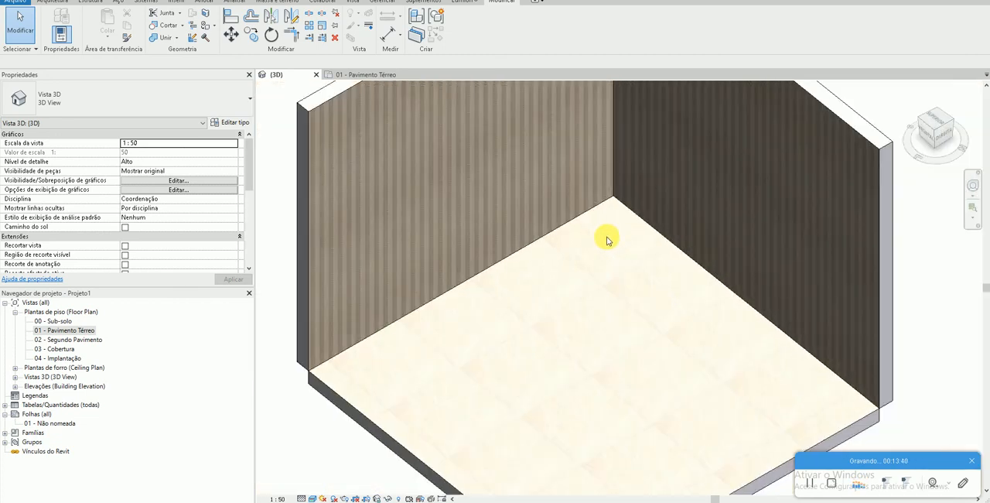
{"action": "scroll", "coordinate": [566, 355], "scroll_direction": "up", "scroll_amount": 4}
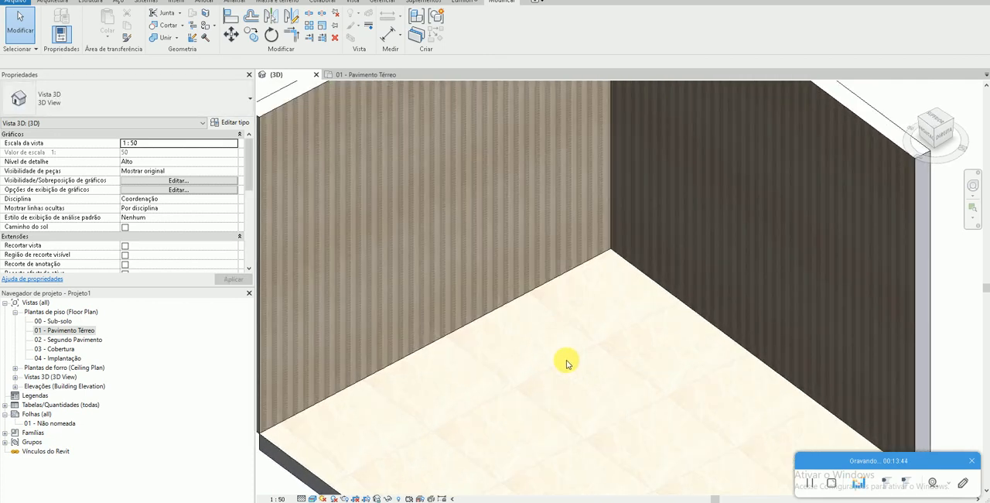
{"action": "scroll", "coordinate": [565, 379], "scroll_direction": "up", "scroll_amount": 2}
{"action": "scroll", "coordinate": [578, 381], "scroll_direction": "up", "scroll_amount": 3}
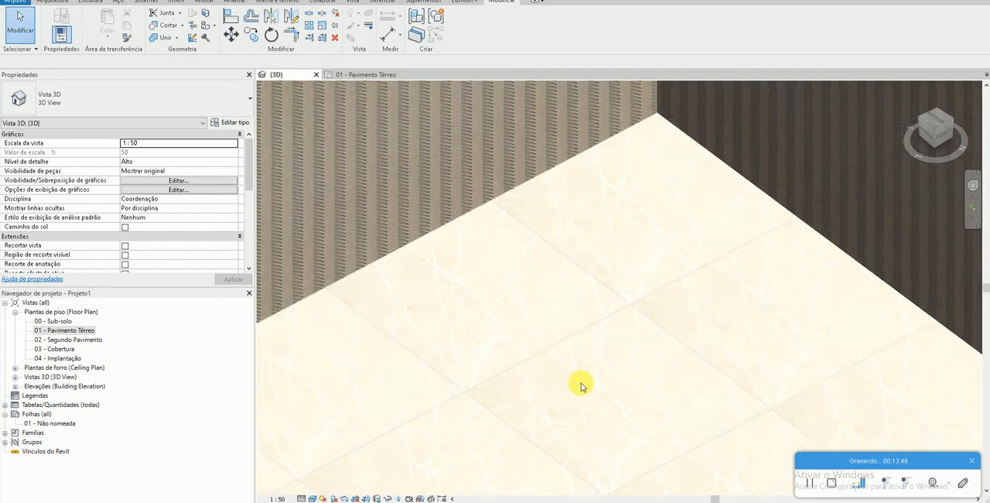
{"action": "scroll", "coordinate": [580, 371], "scroll_direction": "down", "scroll_amount": 2}
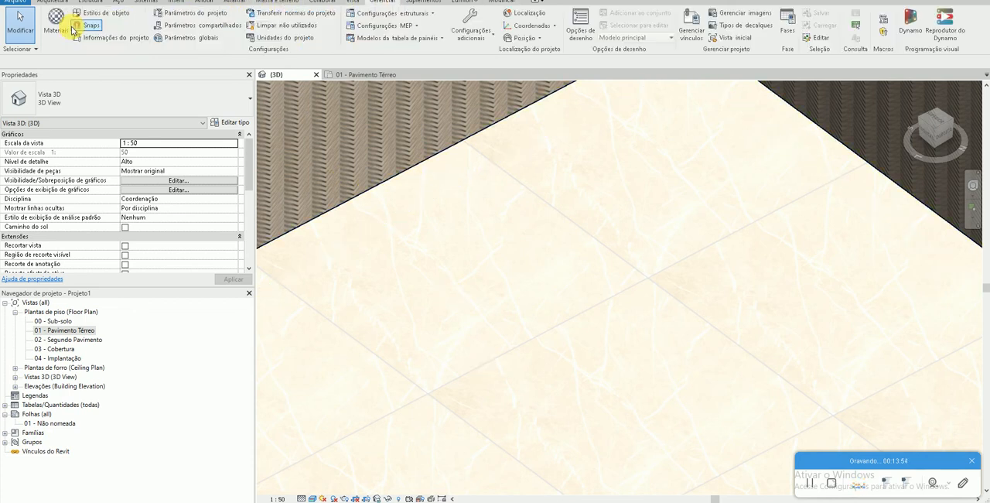
- Set the grout colour to RGB 233 233 233 in the Azulejos texture of the Porcelanato PULPIS BEGE POLIDO material
{"action": "left_click", "coordinate": [62, 29]}
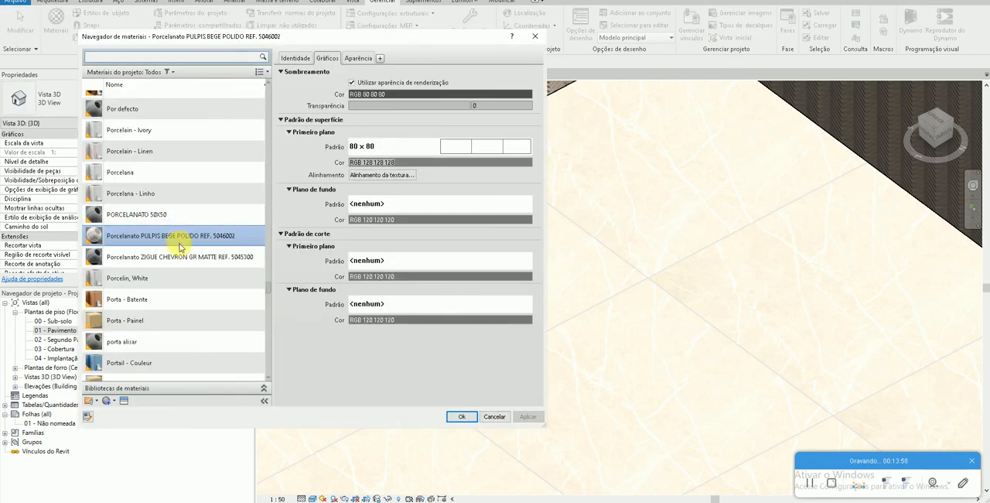
{"action": "left_click", "coordinate": [356, 56]}
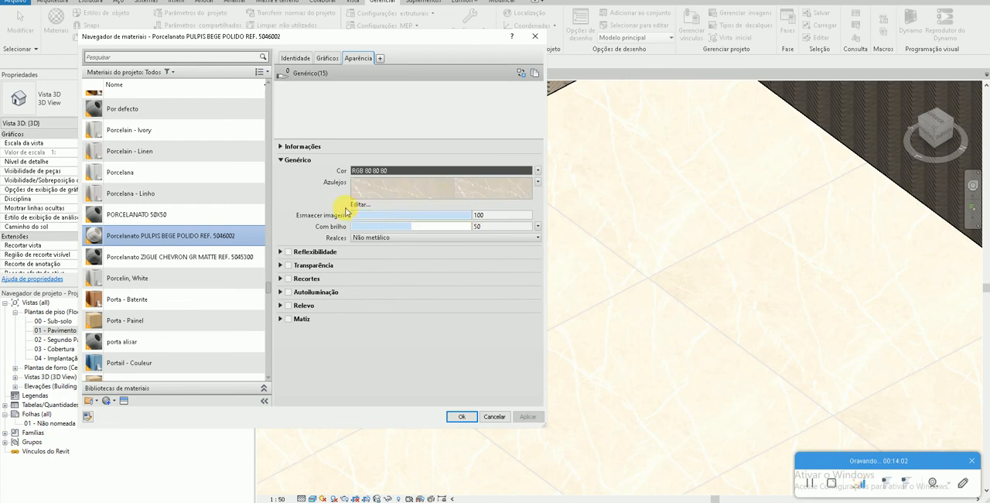
{"action": "left_click", "coordinate": [359, 205]}
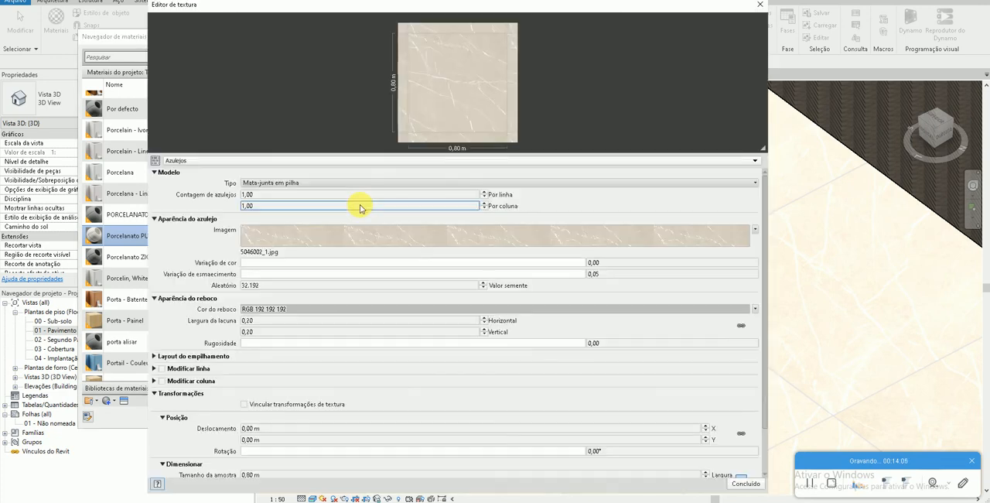
{"action": "left_click", "coordinate": [267, 310]}
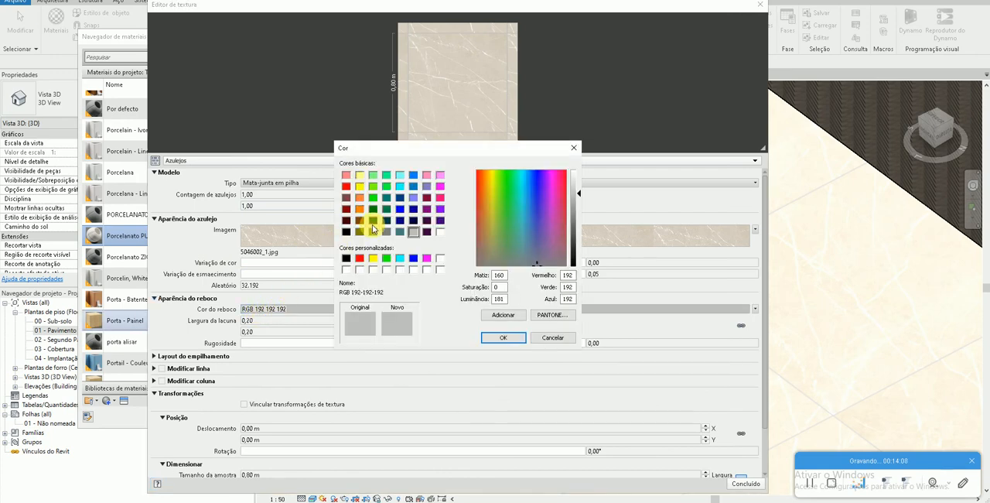
{"action": "left_click", "coordinate": [440, 231]}
{"action": "left_click", "coordinate": [577, 181]}
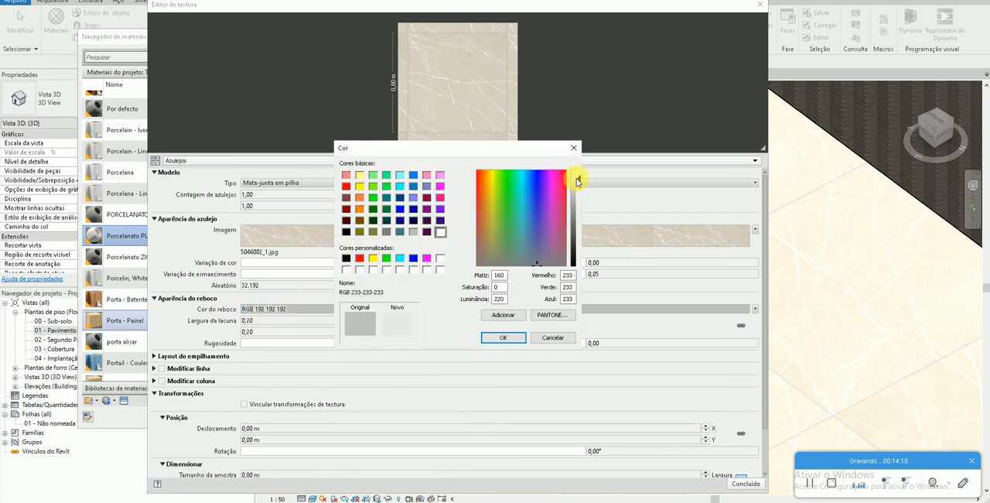
{"action": "left_click", "coordinate": [504, 338]}
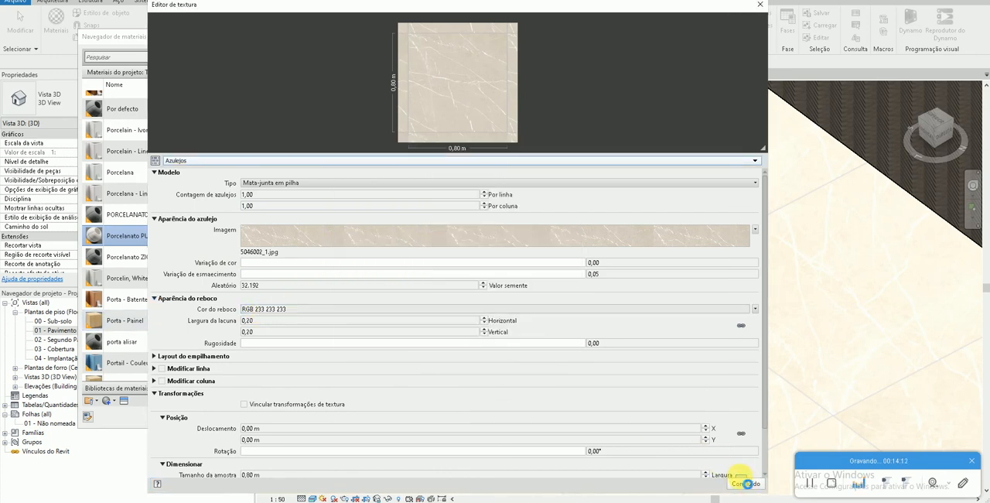
- Finish the texture edit, confirm the material changes and inspect the floor's grout joints in the 3D view
{"action": "left_click", "coordinate": [745, 484]}
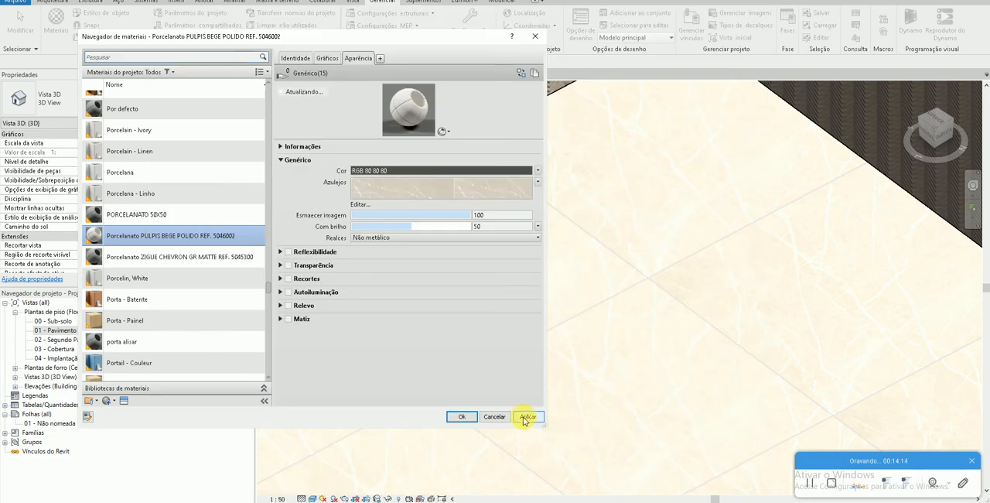
{"action": "left_click", "coordinate": [462, 416]}
{"action": "scroll", "coordinate": [588, 370], "scroll_direction": "down", "scroll_amount": 1}
{"action": "middle_click_drag", "start_coordinate": [588, 390], "coordinate": [579, 369]}
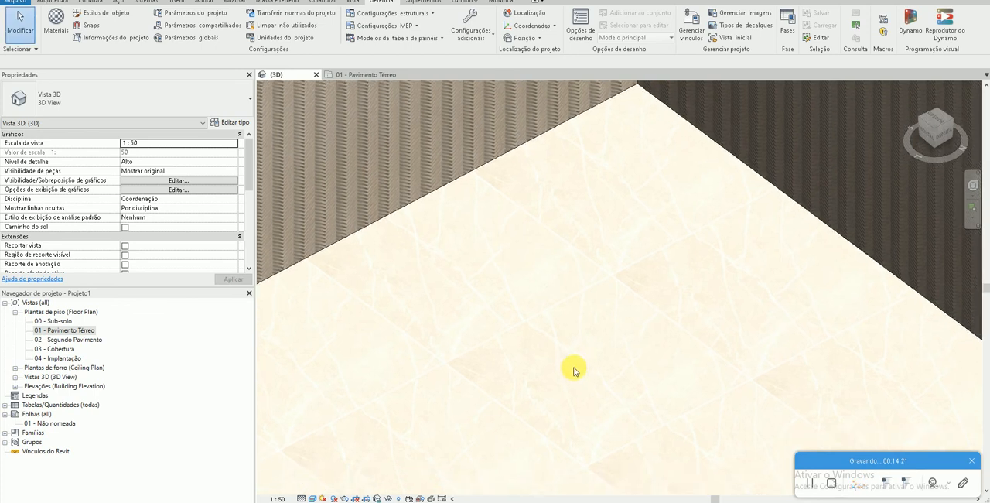
{"action": "scroll", "coordinate": [574, 371], "scroll_direction": "down", "scroll_amount": 2}
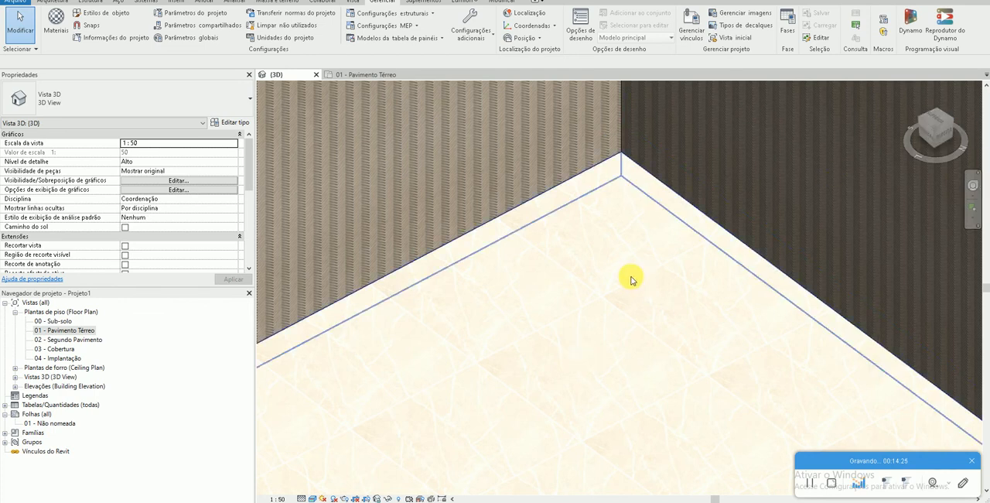
{"action": "scroll", "coordinate": [585, 368], "scroll_direction": "up", "scroll_amount": 2}
{"action": "scroll", "coordinate": [580, 397], "scroll_direction": "down", "scroll_amount": 1}
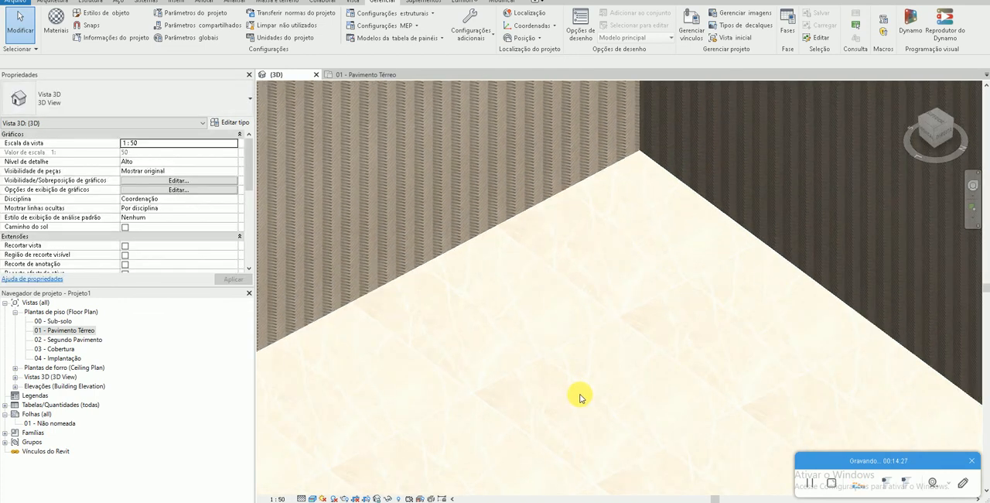